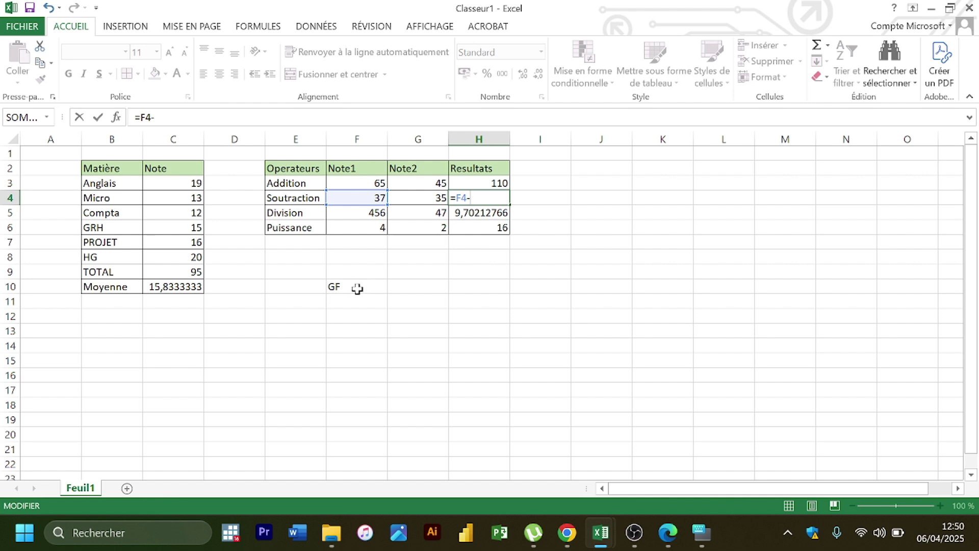
Complete the subtraction formula in H4 as =F4-F10, then reselect that result cell.
click(356, 290)
key(Return)
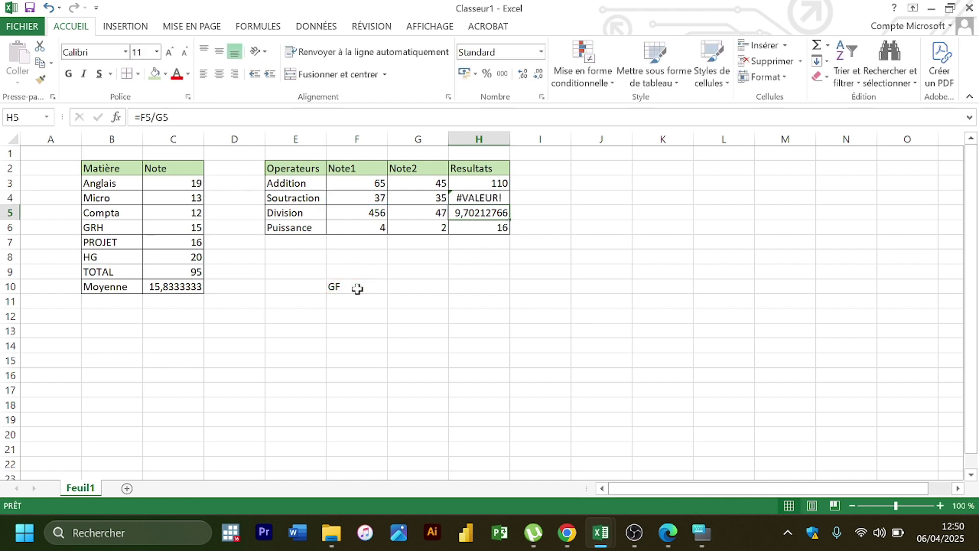
click(469, 196)
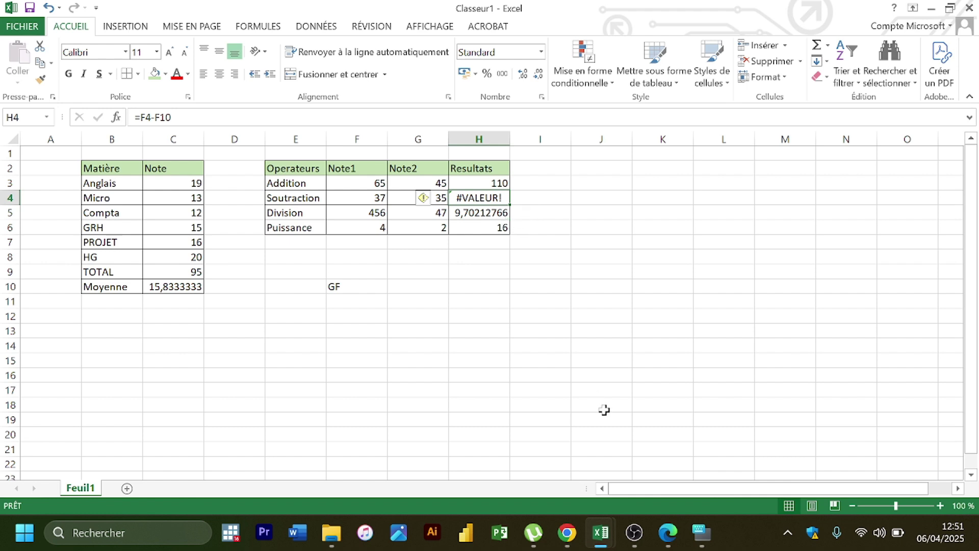
Switch to the Excel course PDF in Edge and examine the error-checking options illustration on page 4, then return to Excel.
click(670, 535)
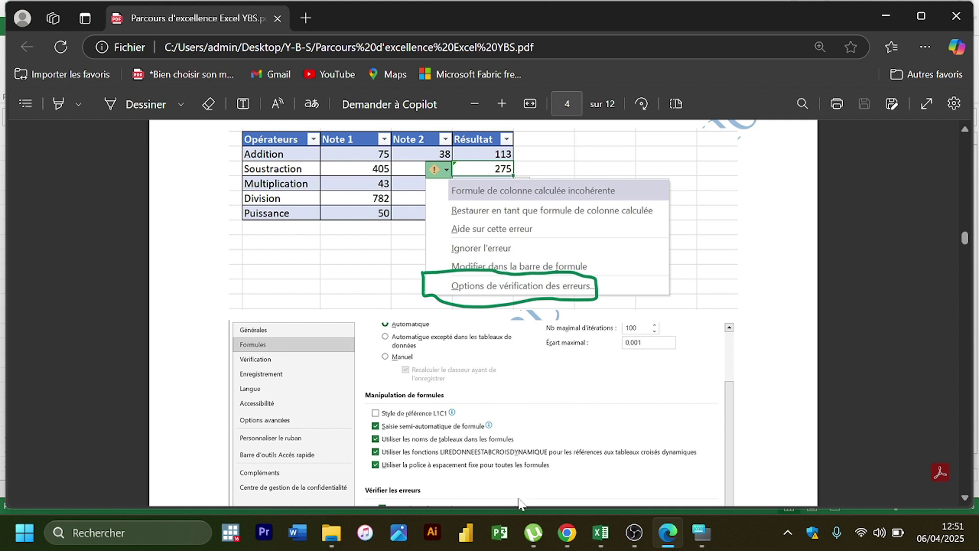
scroll(666, 319, down, 3)
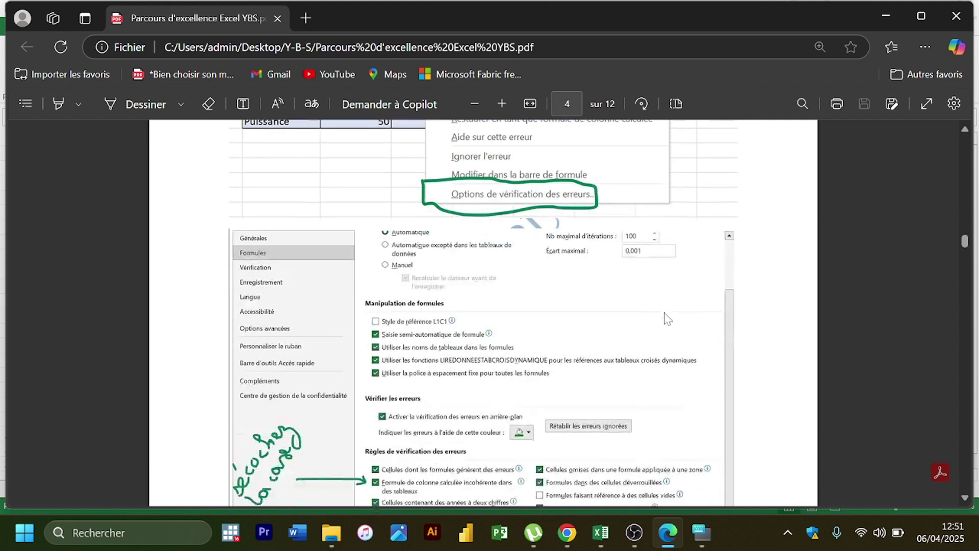
scroll(667, 319, down, 1)
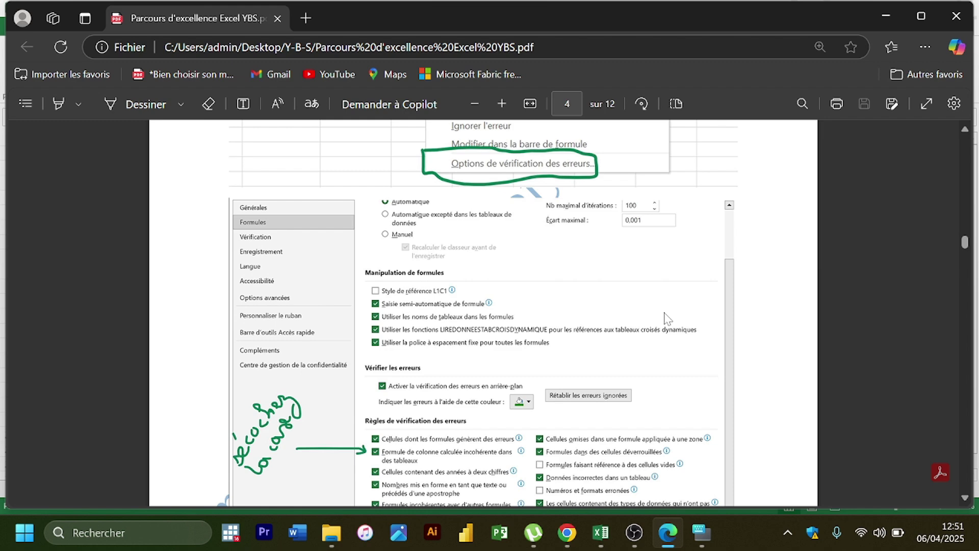
click(671, 536)
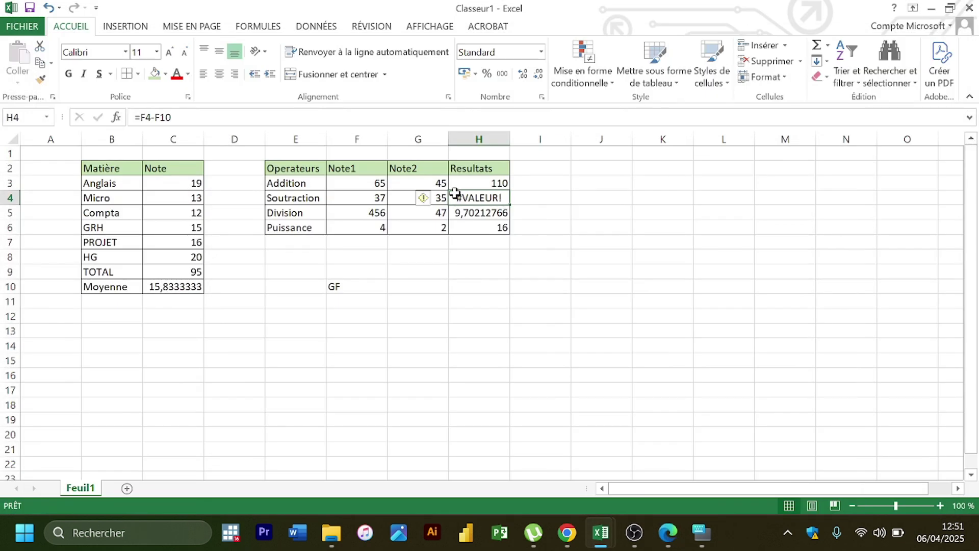
Open the error-checking options for H4 and disable the rule "Formule de colonne calculée incohérente dans des tableaux".
mouse_move(429, 203)
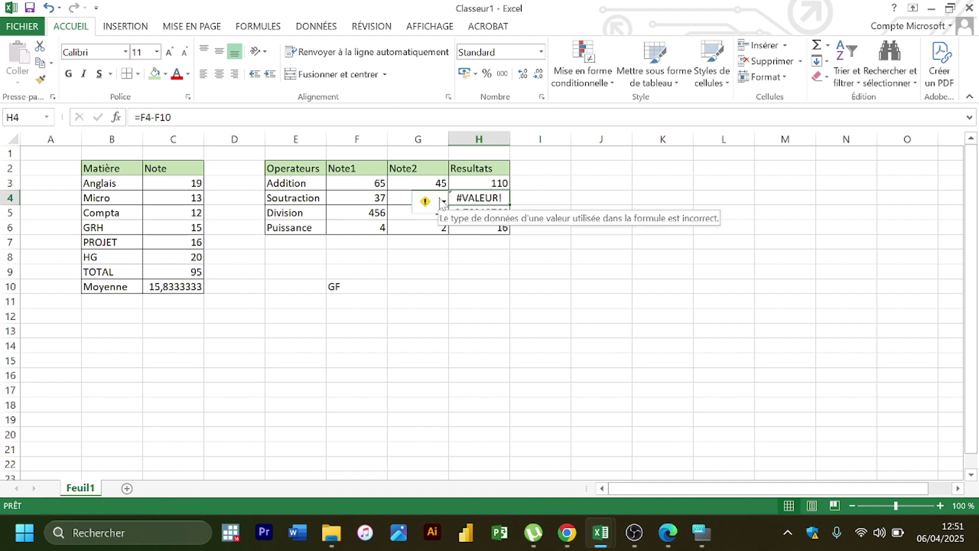
click(441, 201)
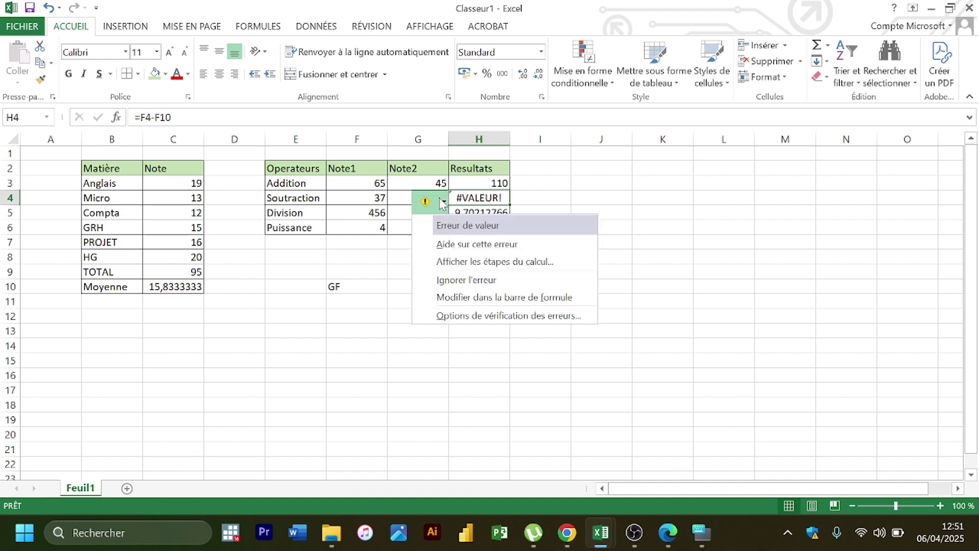
click(460, 316)
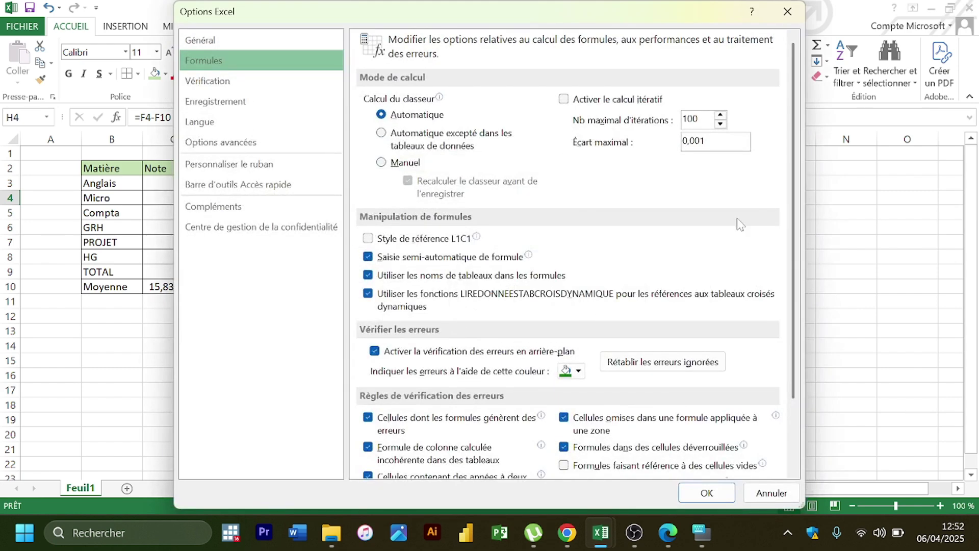
drag(795, 227, 824, 340)
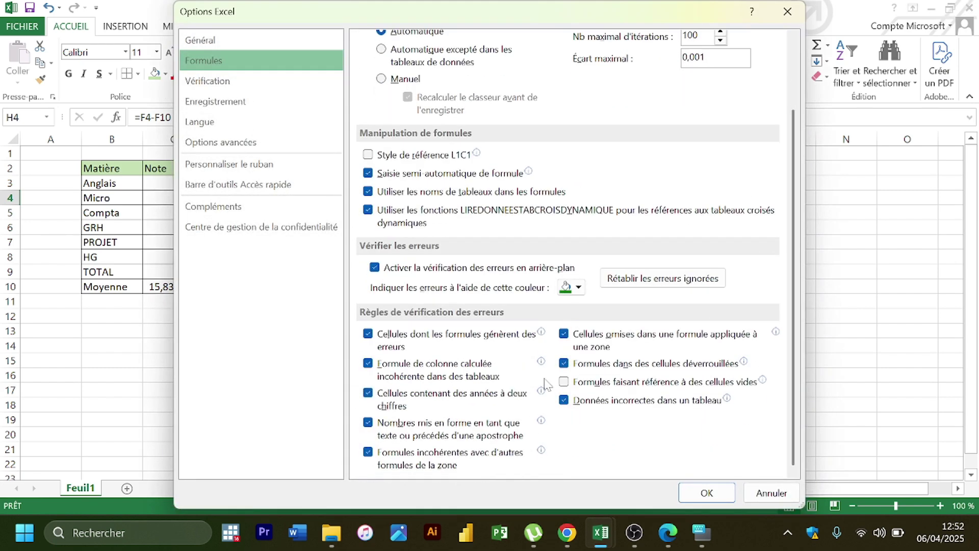
click(394, 369)
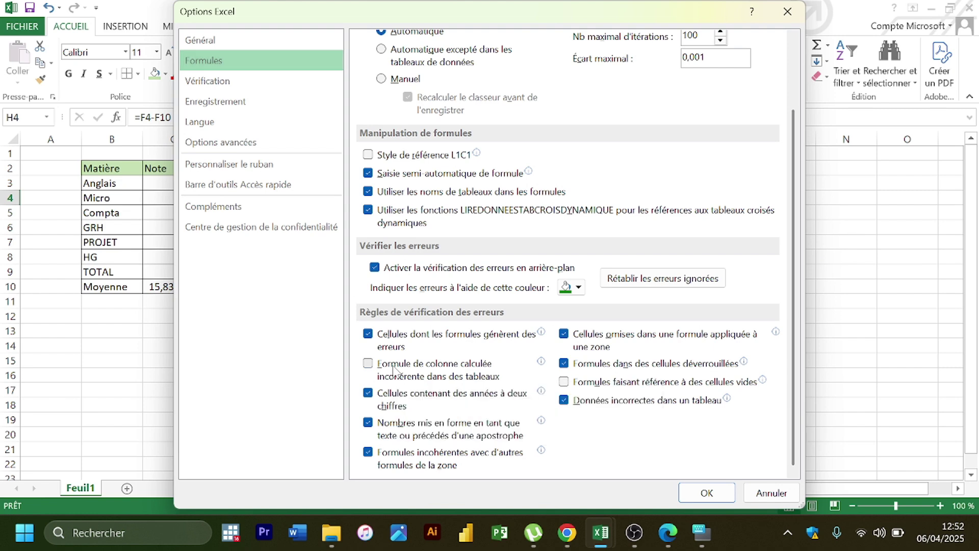
click(707, 492)
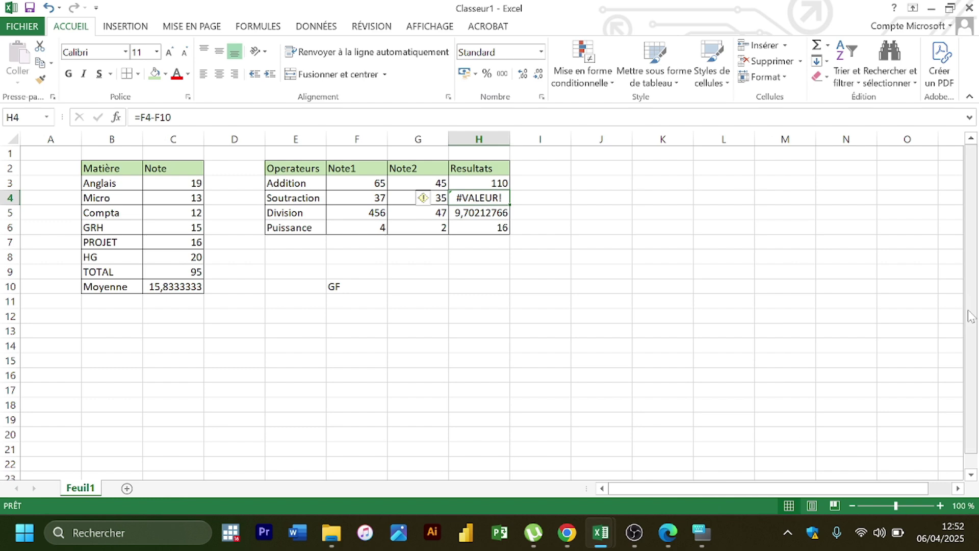
Switch to the course PDF in Edge and read the list of operations that create calculated-column exceptions.
drag(969, 310, 969, 367)
click(668, 532)
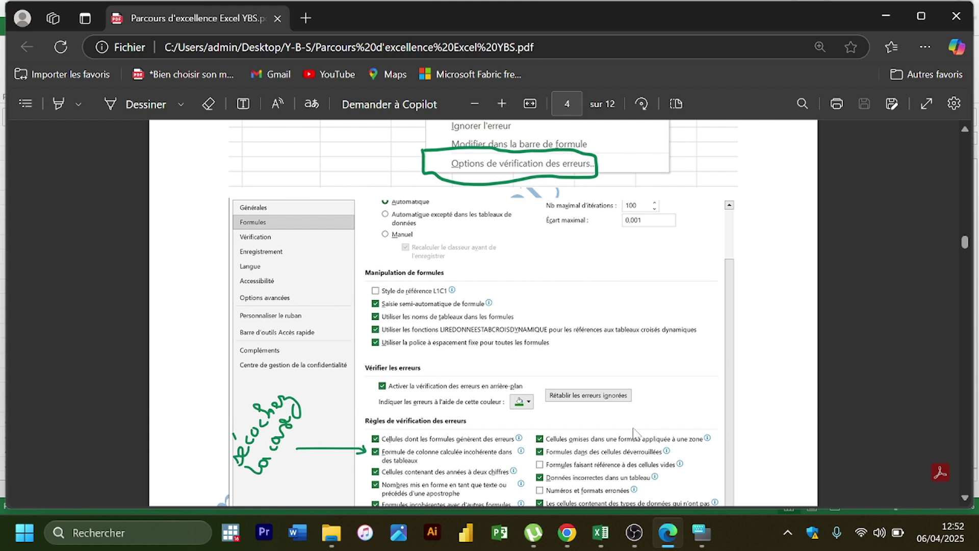
scroll(635, 434, down, 3)
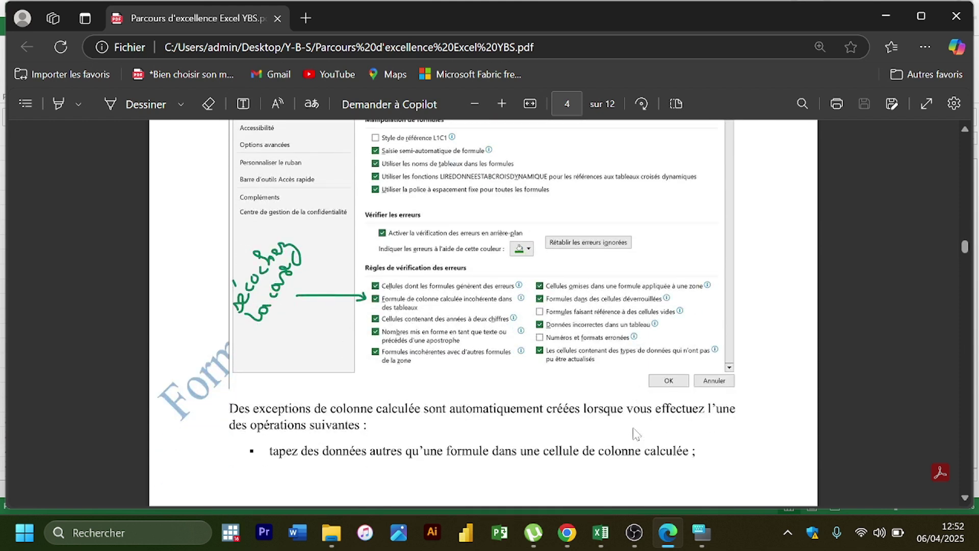
scroll(635, 434, down, 2)
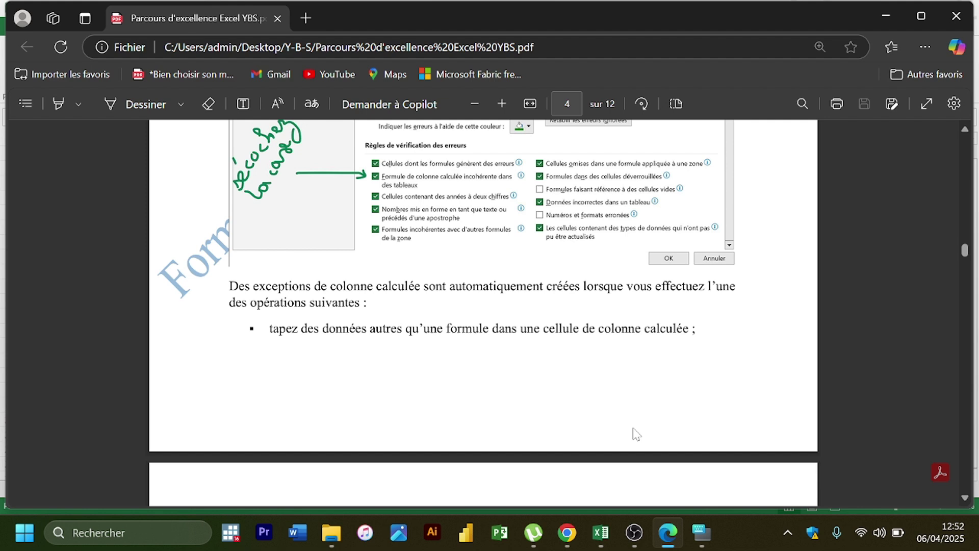
scroll(635, 434, down, 3)
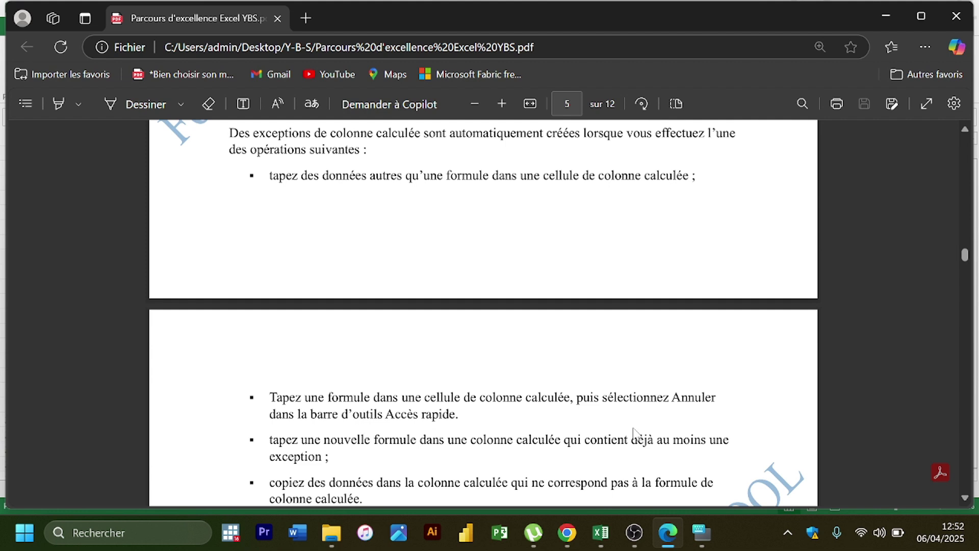
scroll(635, 434, down, 1)
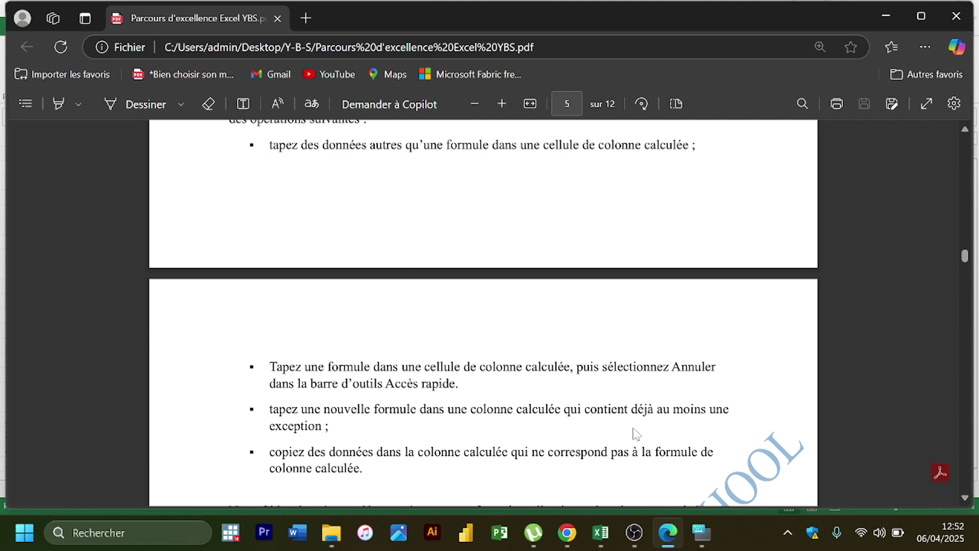
scroll(635, 433, down, 3)
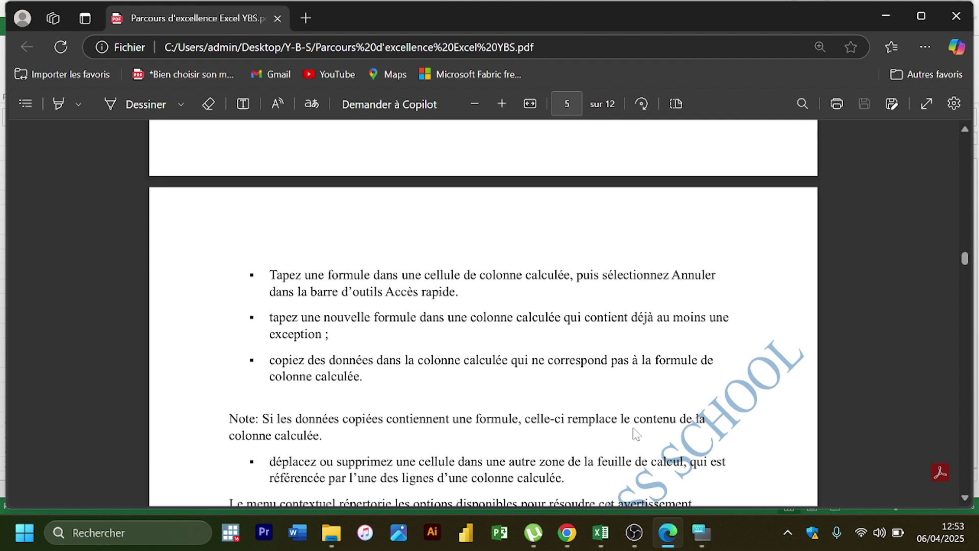
scroll(636, 434, down, 1)
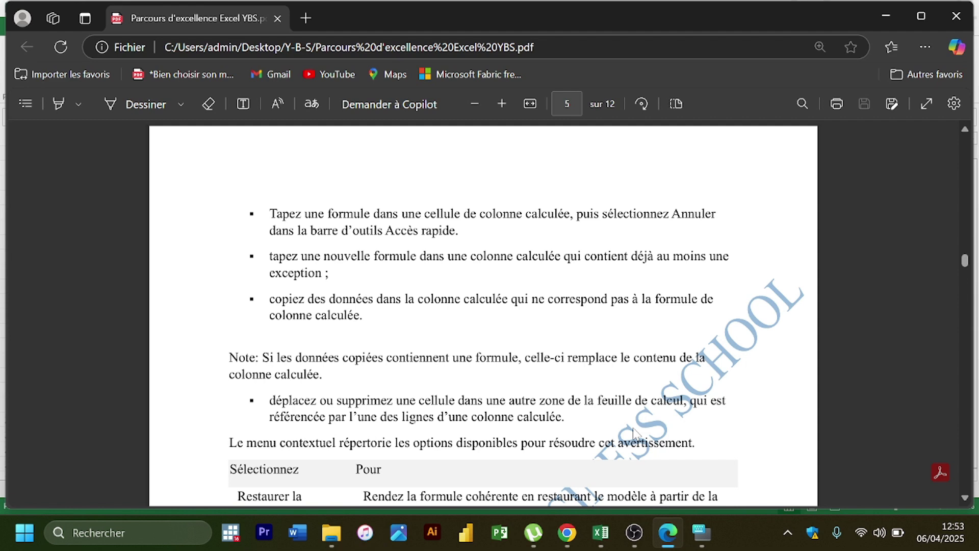
Read the table of options for resolving the warning on page 5 and the "Chiffre d'affaire en million de $" example on page 6.
scroll(633, 432, down, 3)
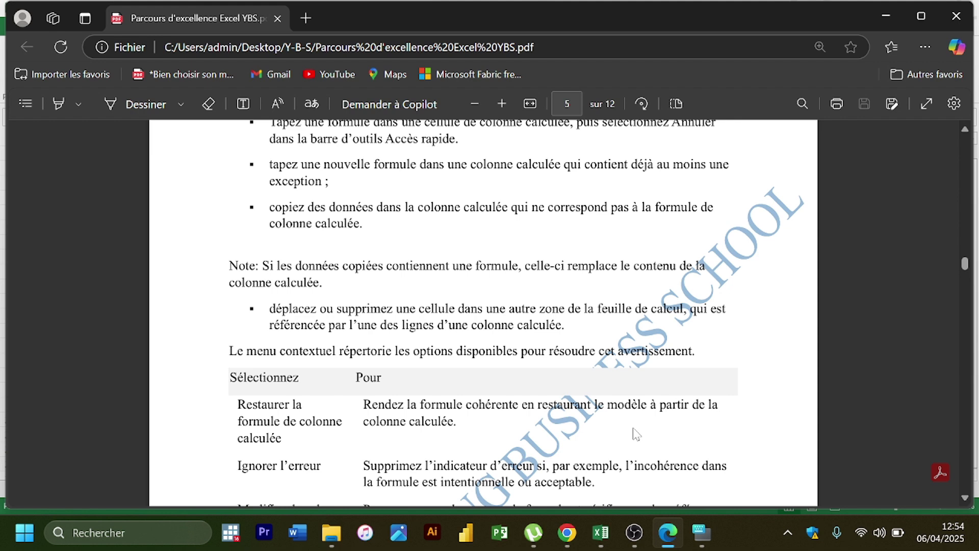
scroll(635, 433, down, 1)
scroll(634, 434, down, 1)
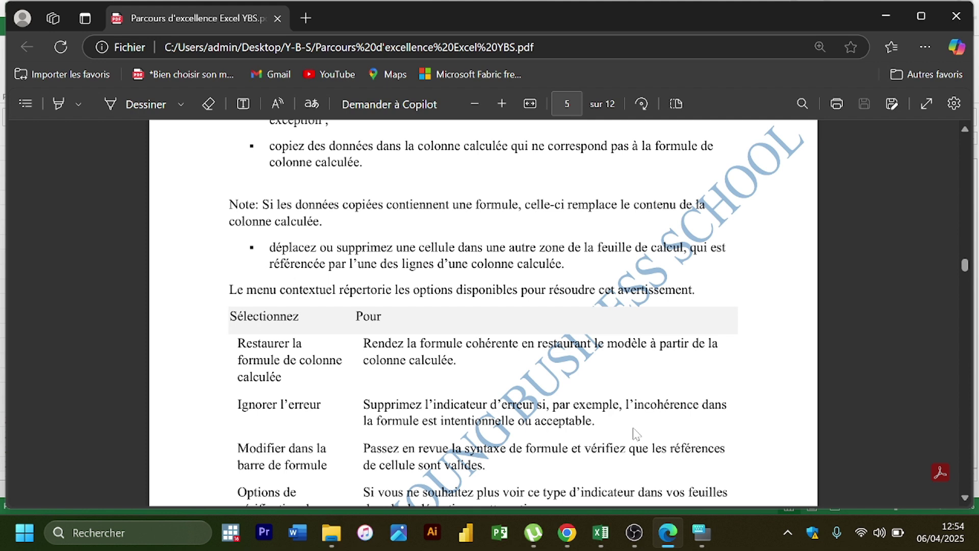
scroll(635, 433, down, 1)
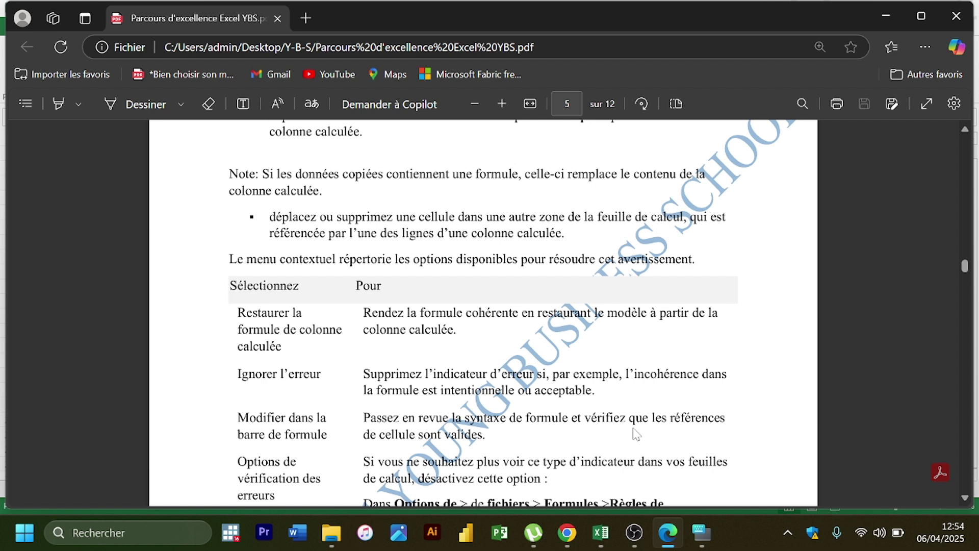
scroll(635, 434, down, 1)
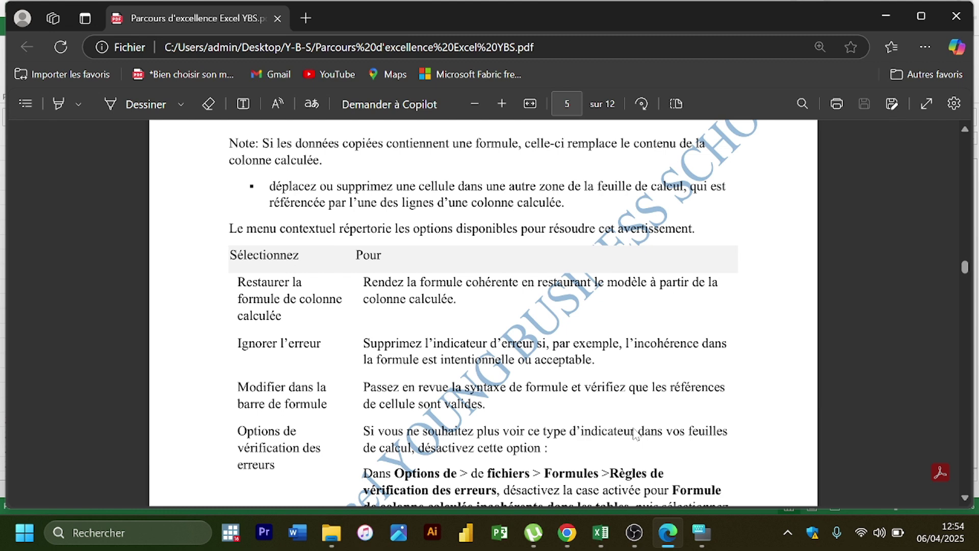
scroll(635, 435, down, 2)
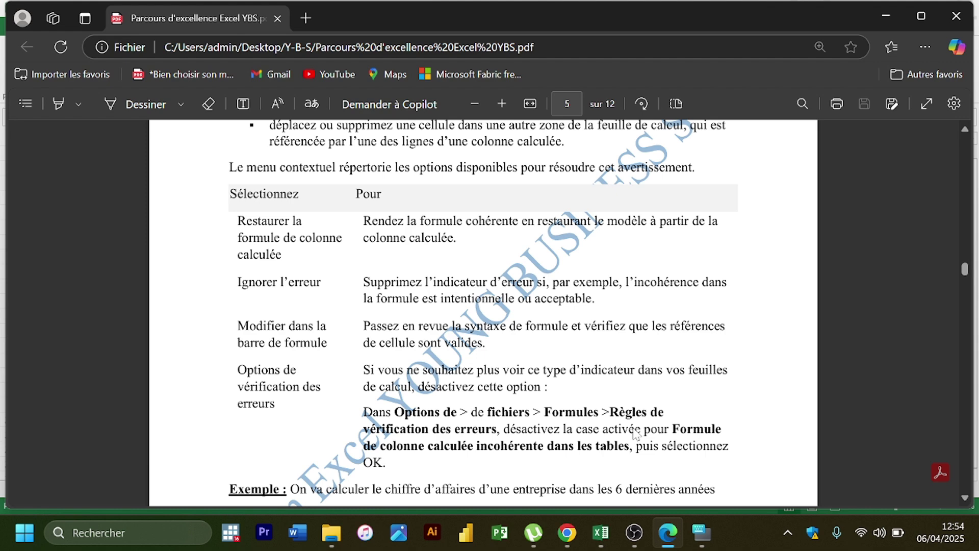
scroll(635, 434, down, 3)
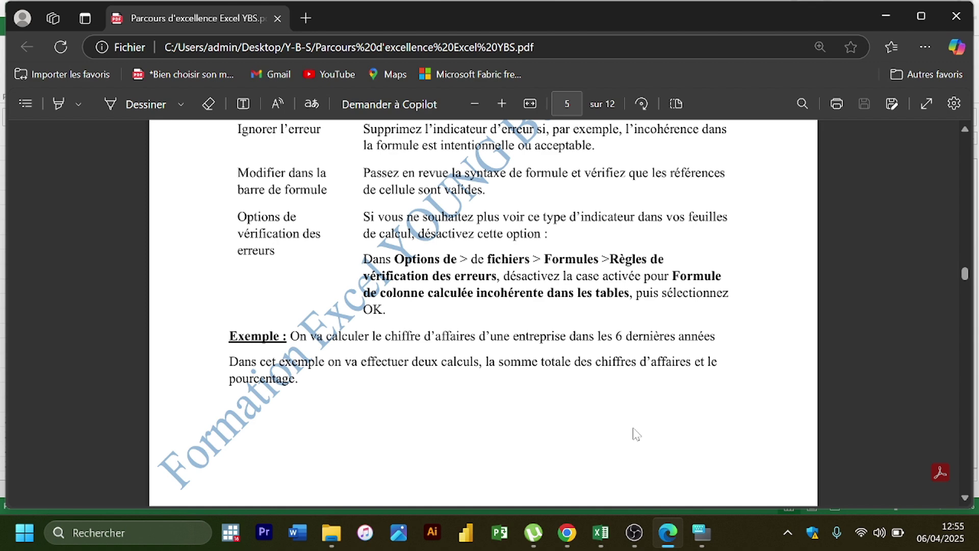
scroll(636, 435, down, 8)
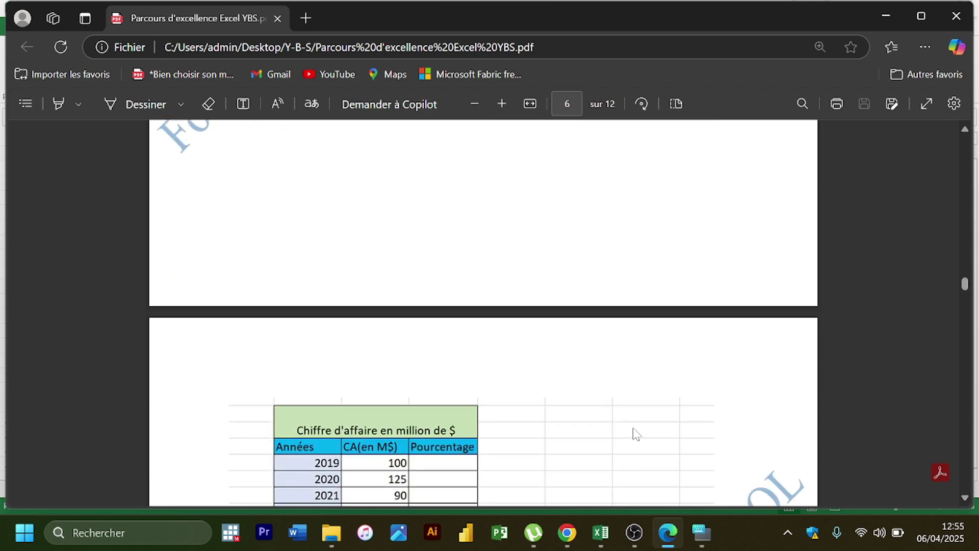
scroll(636, 434, down, 2)
scroll(636, 435, up, 1)
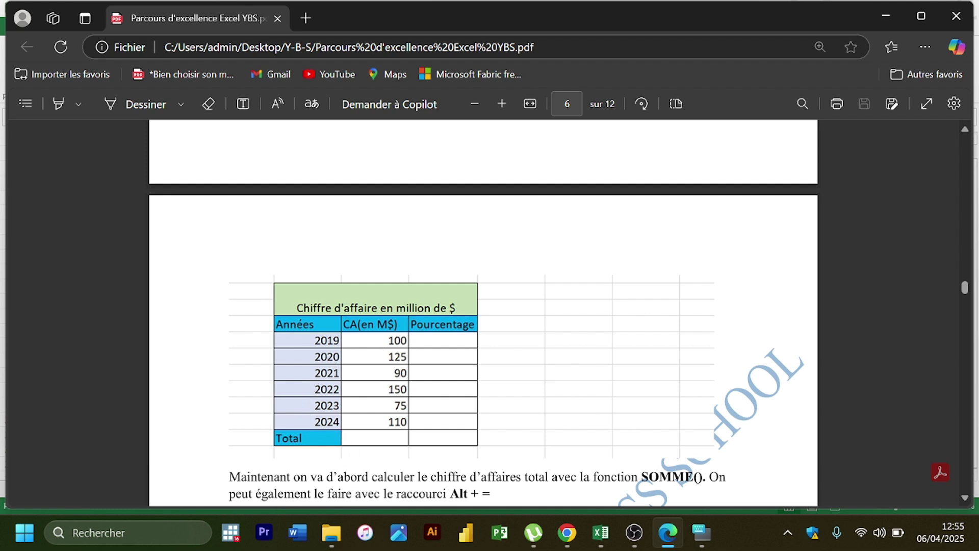
Switch to the Classeur1 workbook in Excel and enter 2019 in cell G12.
click(601, 532)
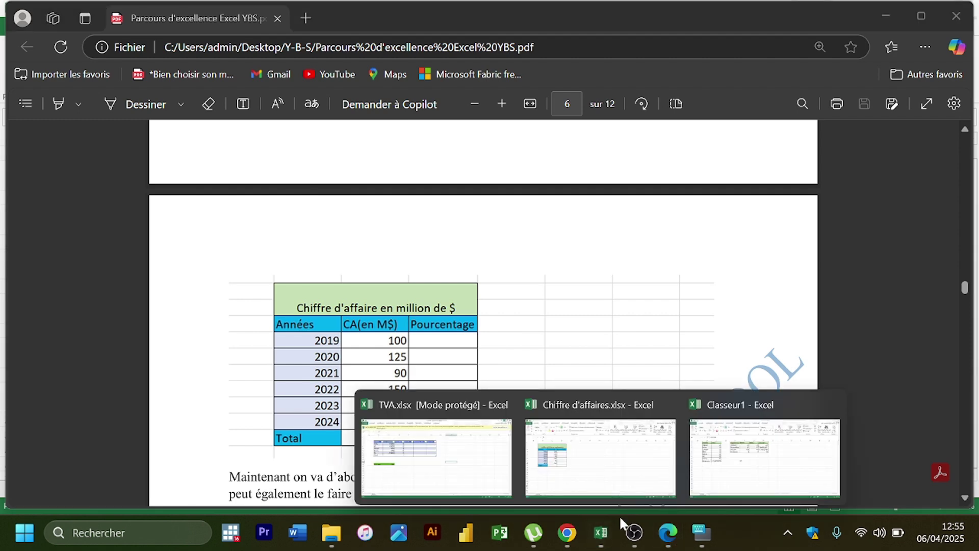
click(727, 485)
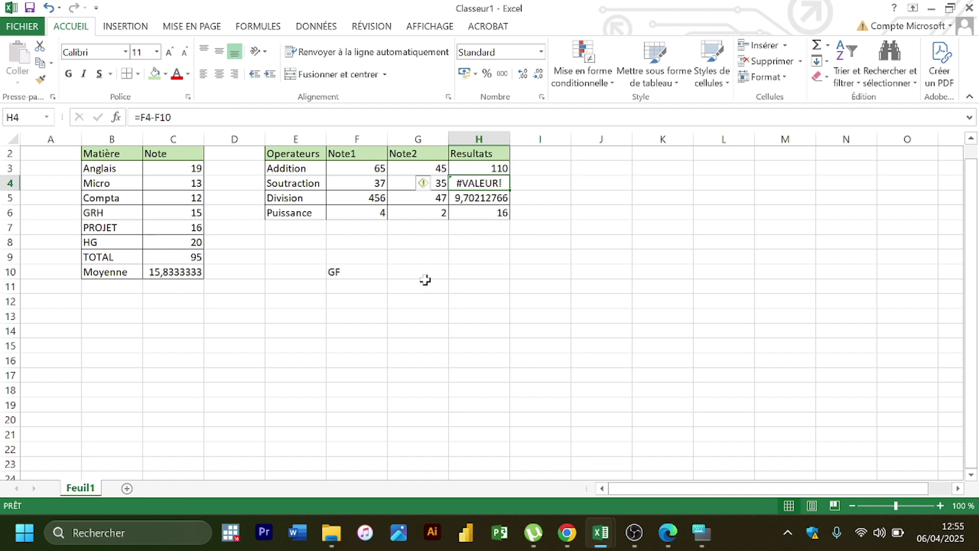
click(420, 301)
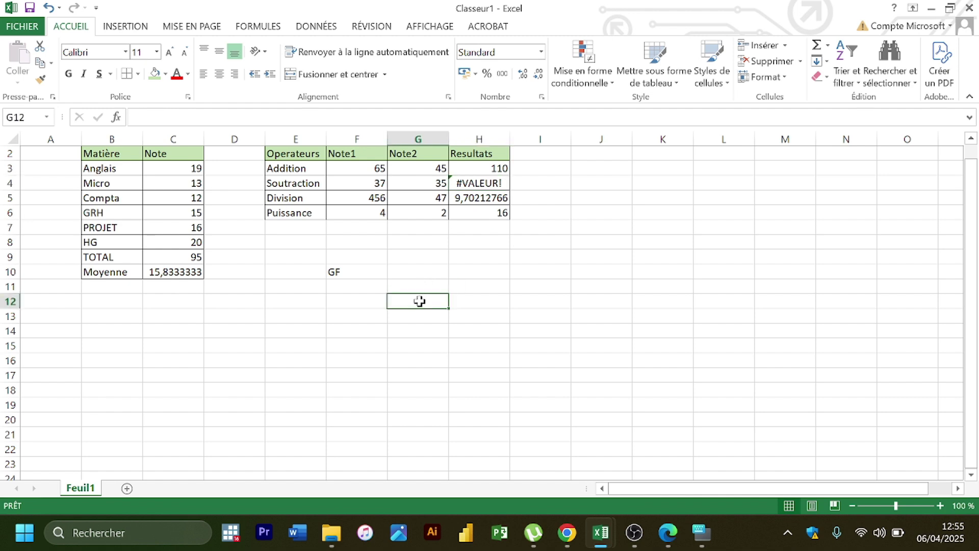
text(2019)
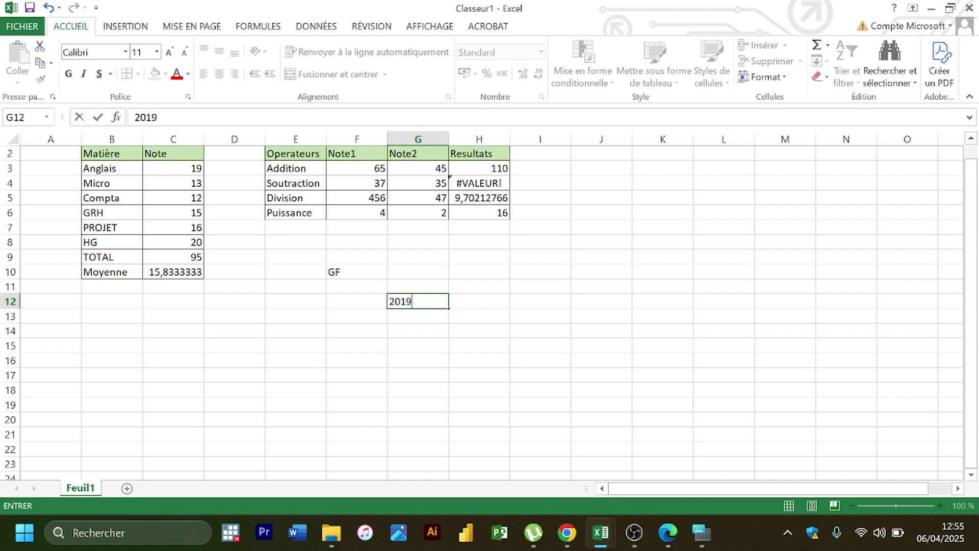
key(Return)
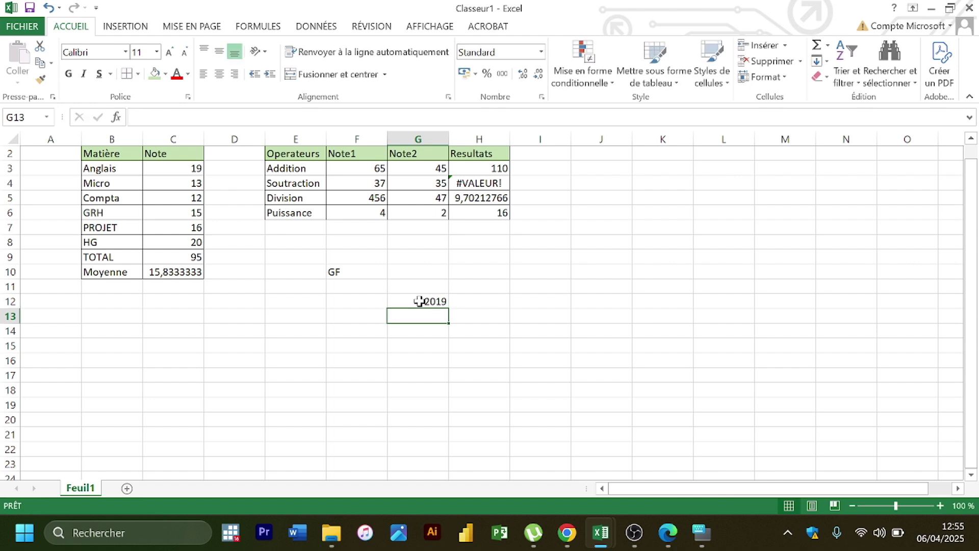
Enter 22020 in cell G13, directly below the year 2019.
click(416, 301)
mouse_move(448, 306)
mouse_down()
mouse_move(447, 333)
mouse_move(444, 308)
mouse_up()
click(441, 300)
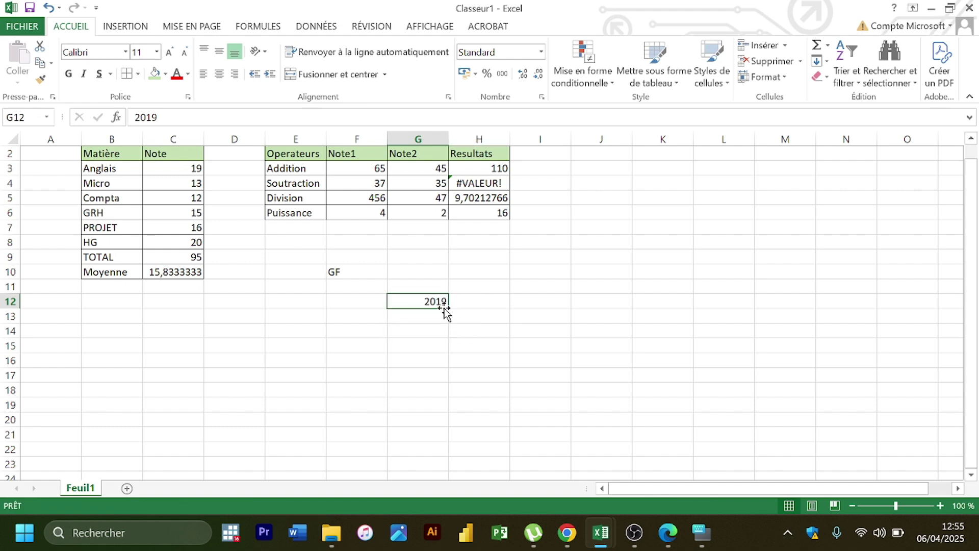
click(431, 312)
text(20)
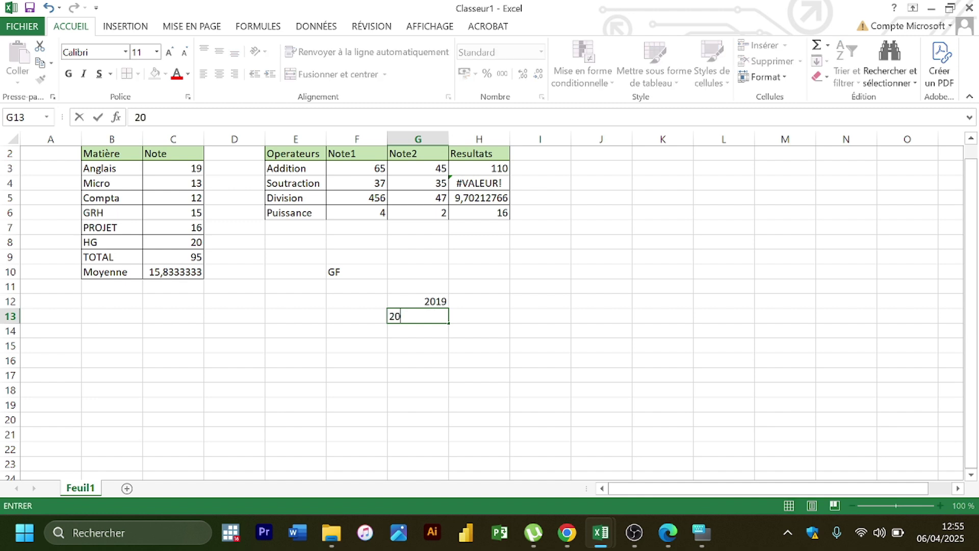
key(BackSpace)
text(2020)
key(Return)
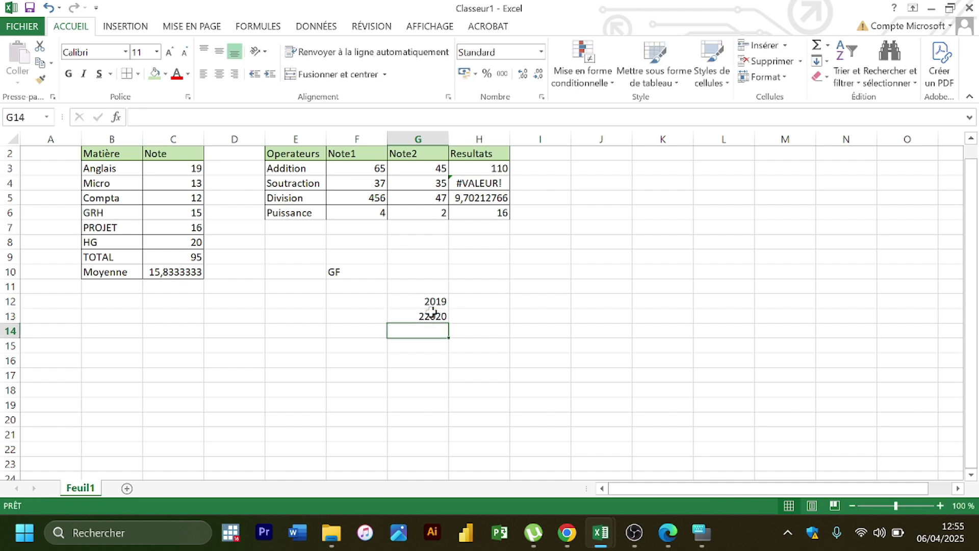
Correct cell G13 to 2020 and fill the year series from G12 down to 2024 in G17.
click(432, 301)
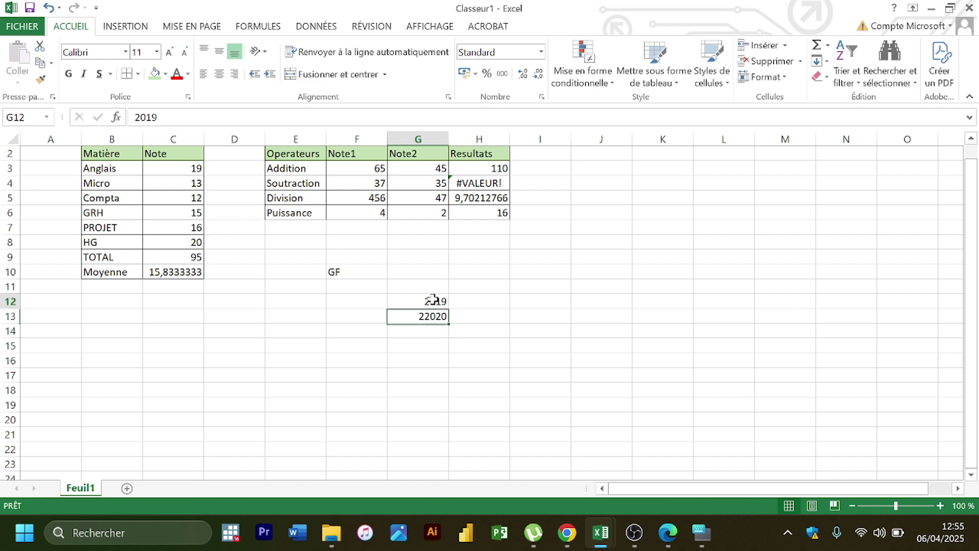
click(428, 316)
double_click(429, 316)
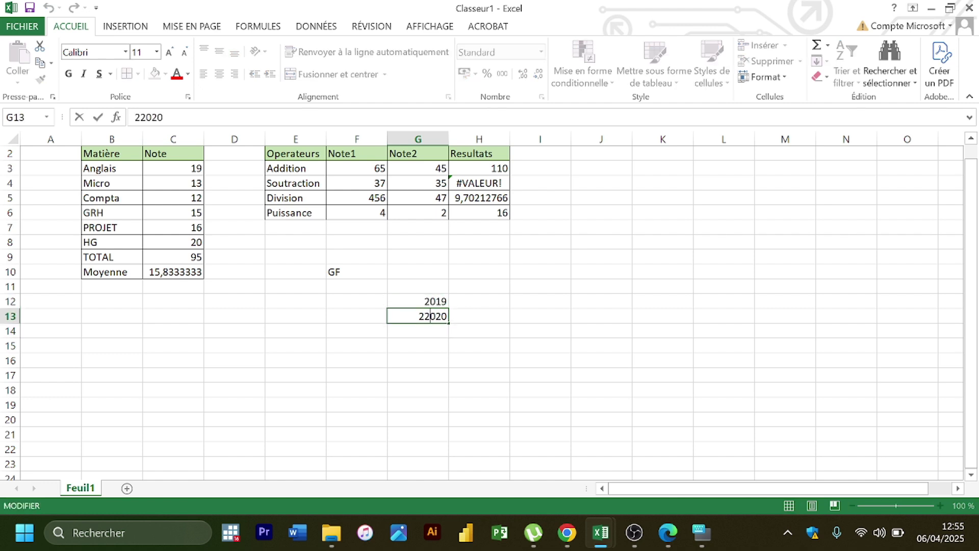
key(BackSpace)
click(430, 301)
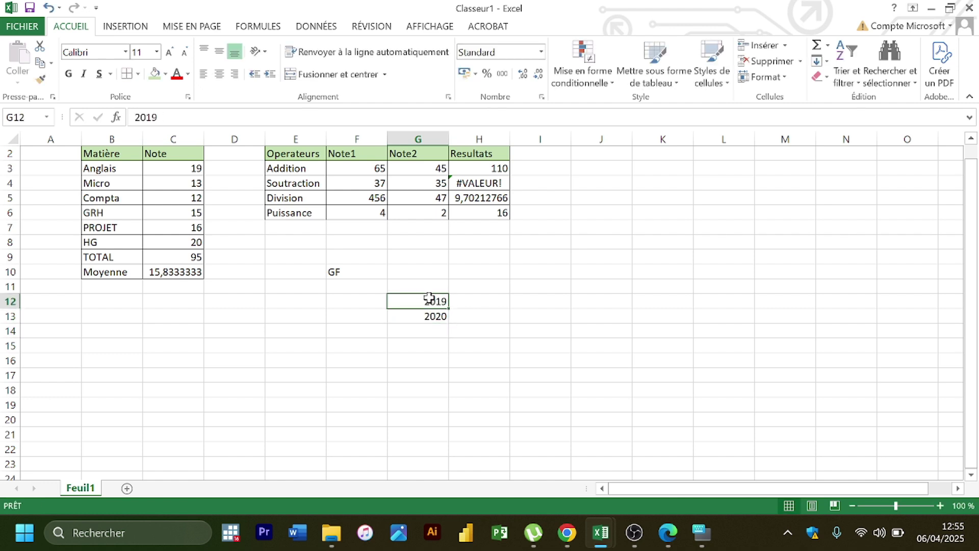
drag(429, 301, 447, 383)
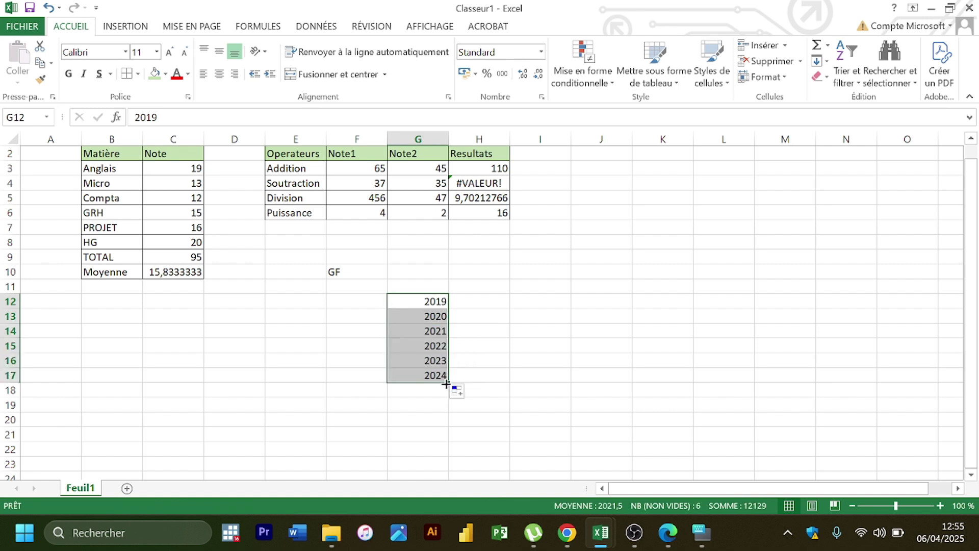
Consult the turnover table in the course PDF and enter 100, 125 and 75 in cells H12 to H14.
click(474, 299)
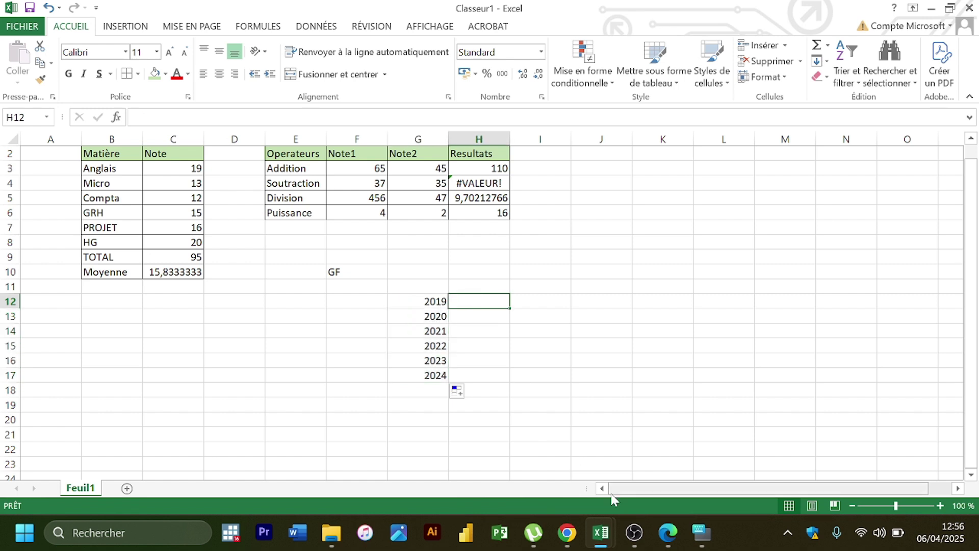
click(672, 537)
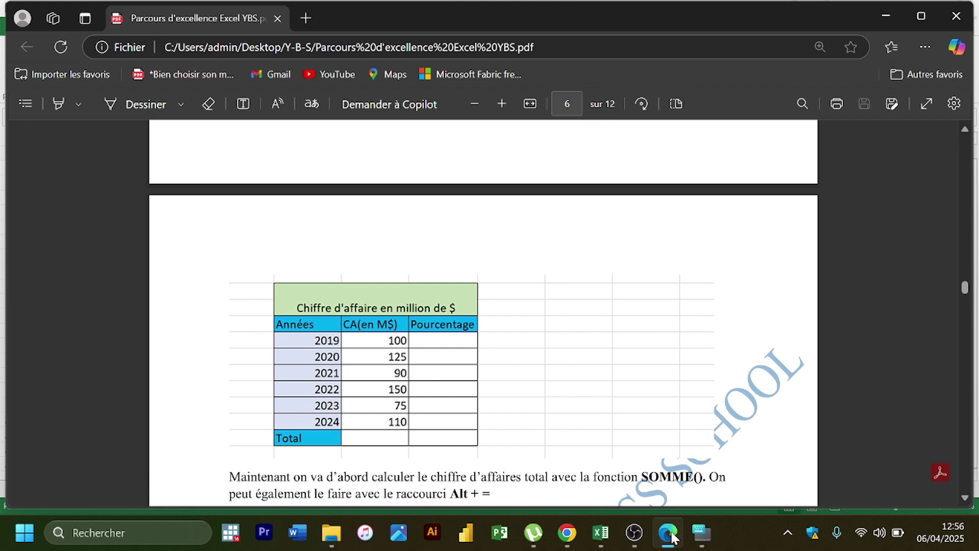
click(673, 537)
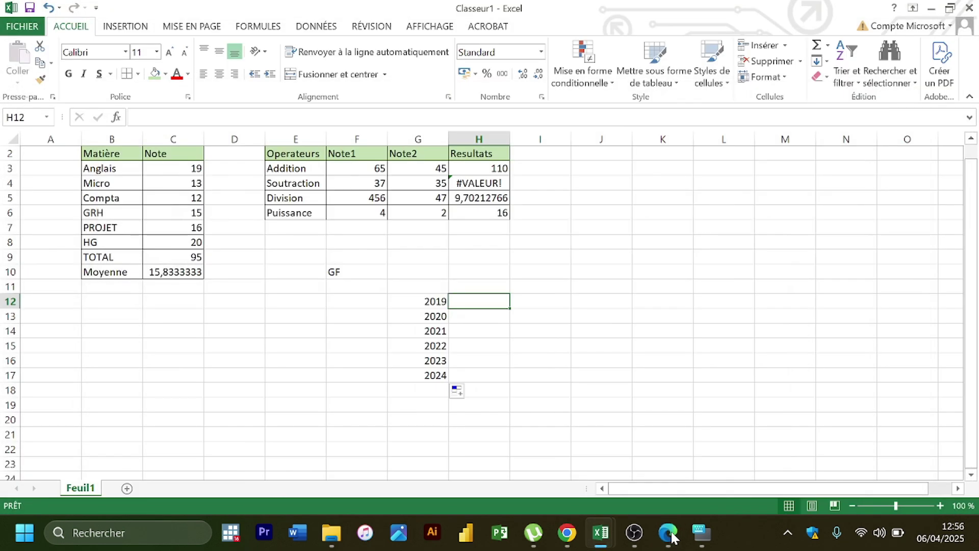
text(100)
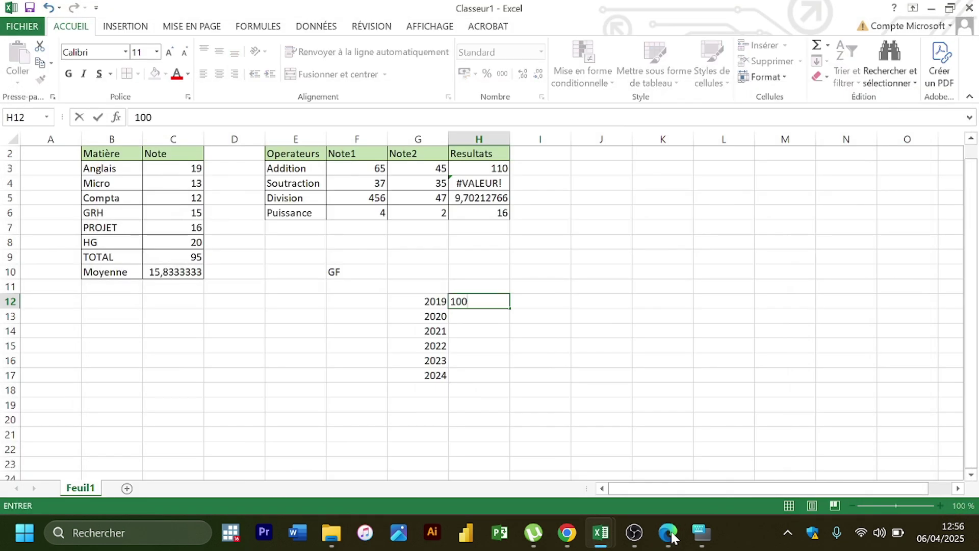
key(Return)
text(125)
key(Return)
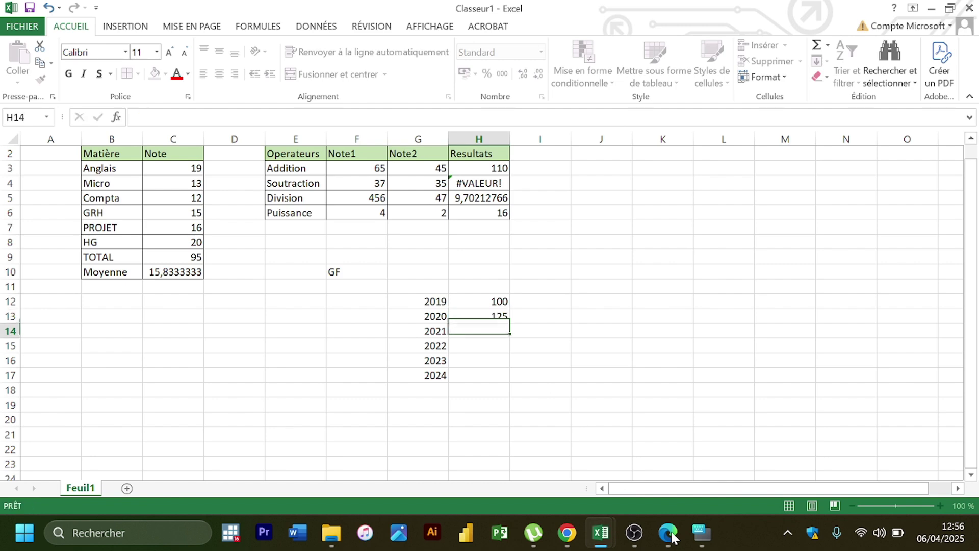
text(75)
key(Return)
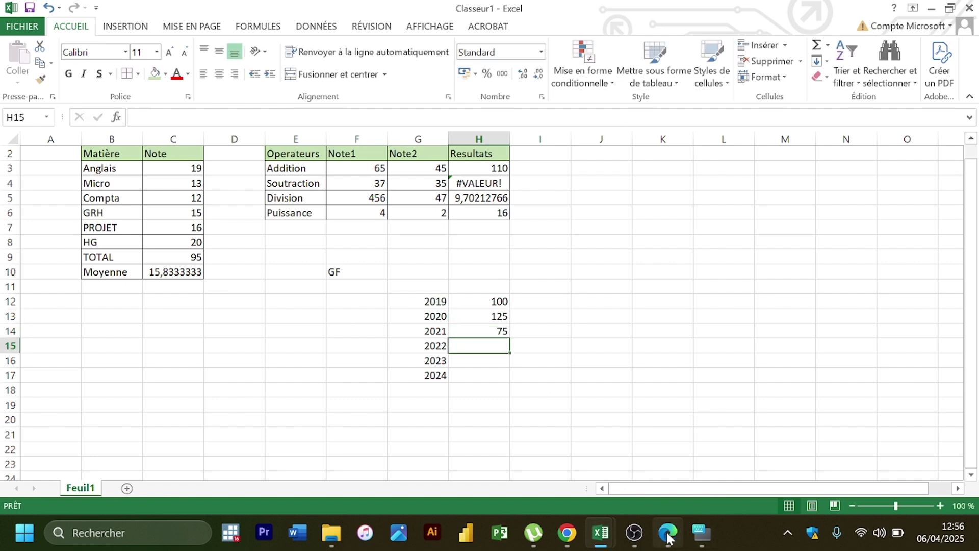
Recheck the PDF table, replace the 2021 turnover in H14 with 90, and enter 150 for 2022 and 75 for 2023.
click(668, 534)
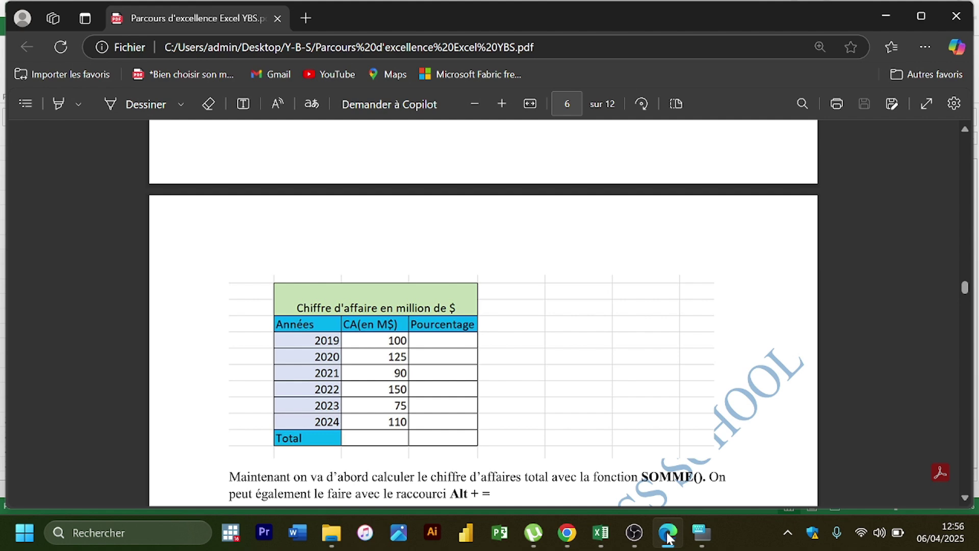
click(669, 533)
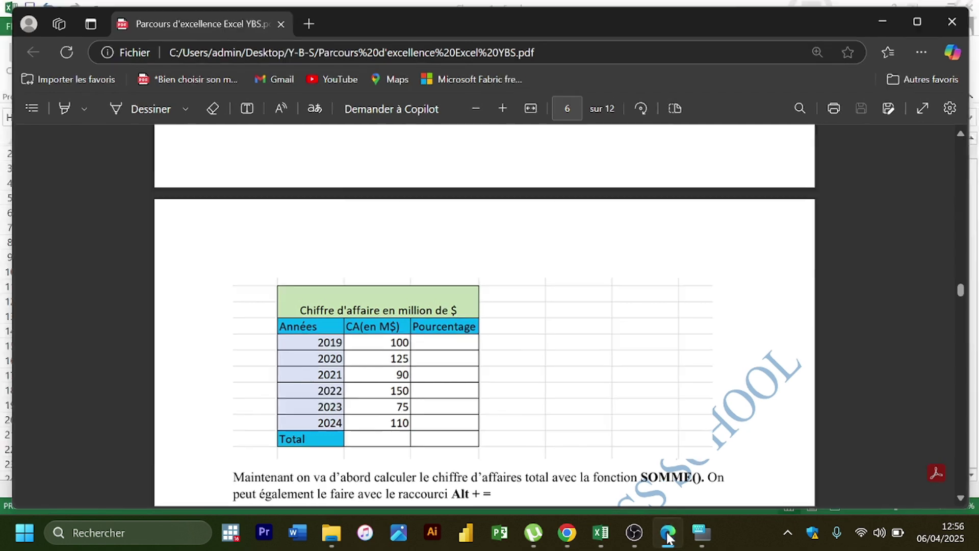
click(487, 332)
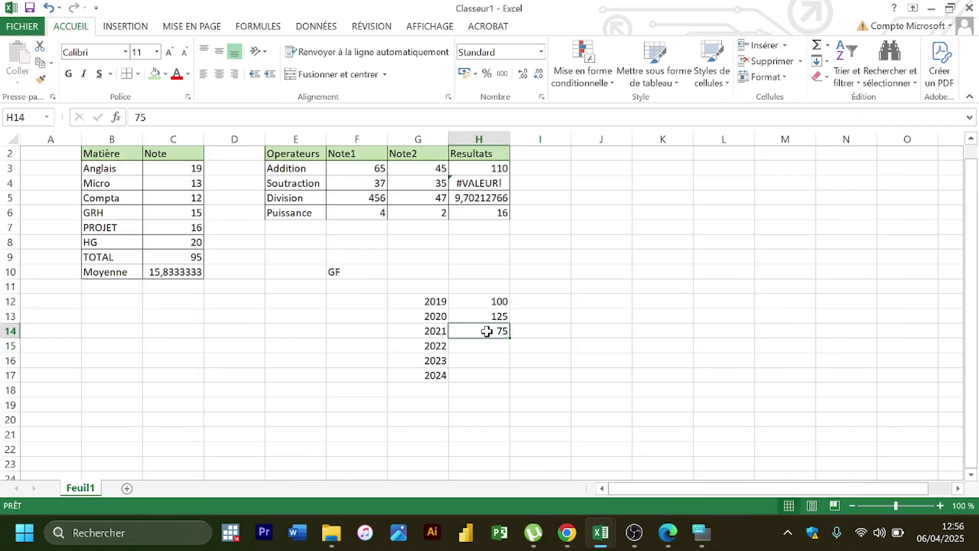
text(90)
key(Return)
text(1)
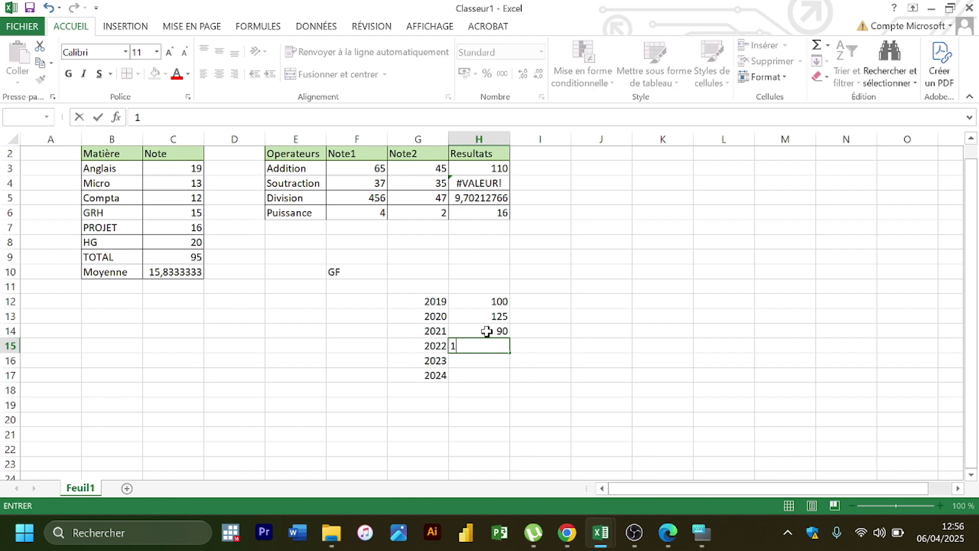
text(50)
key(Return)
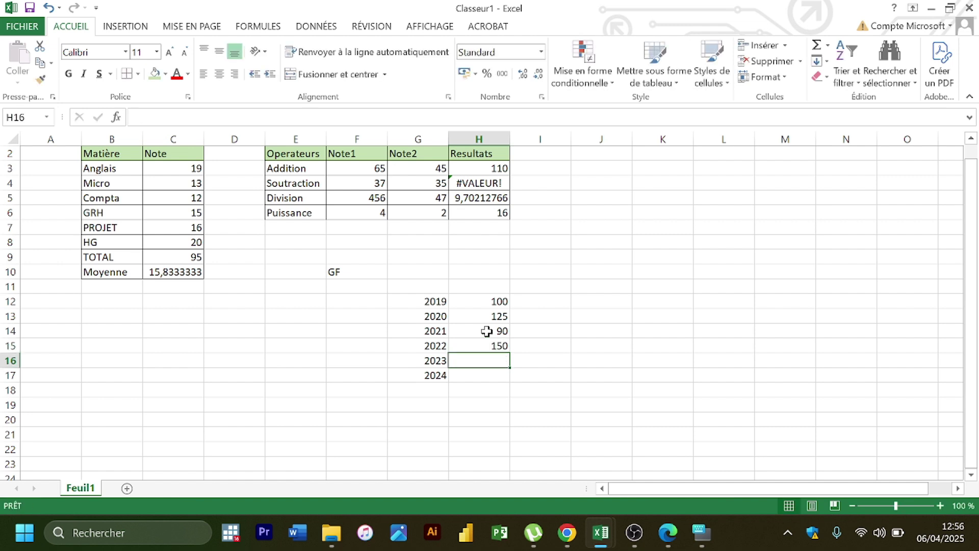
text(75)
key(Return)
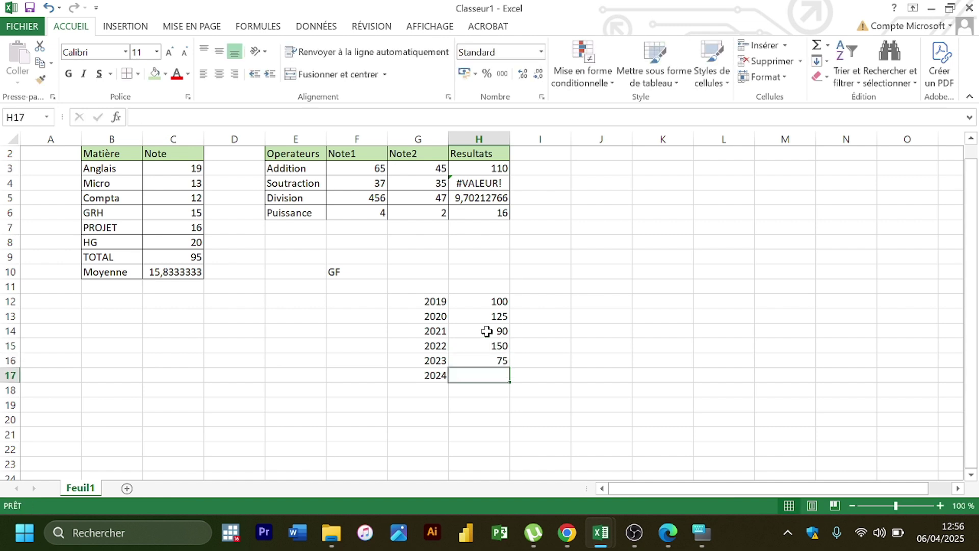
Check the 2024 turnover in the course PDF and enter 110 in cell H17.
click(667, 529)
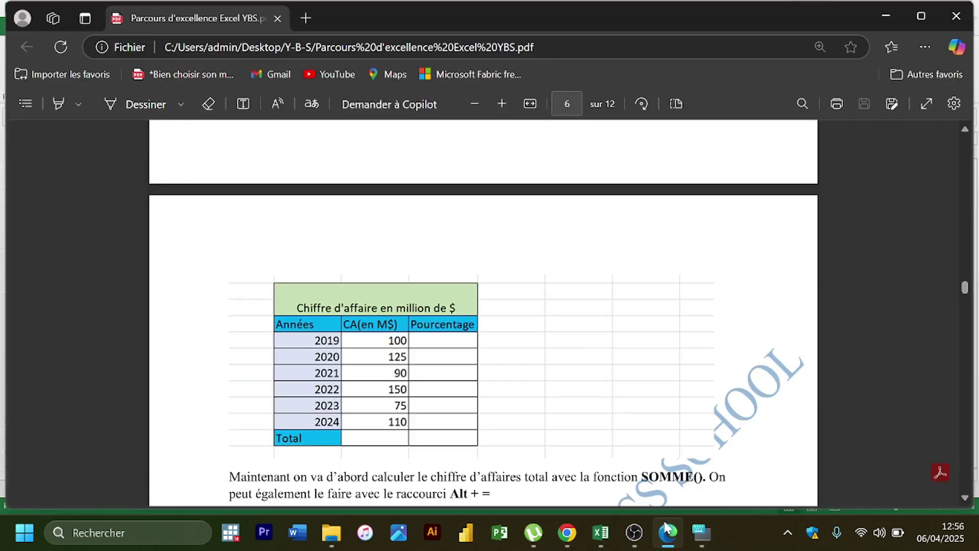
click(666, 529)
text(10)
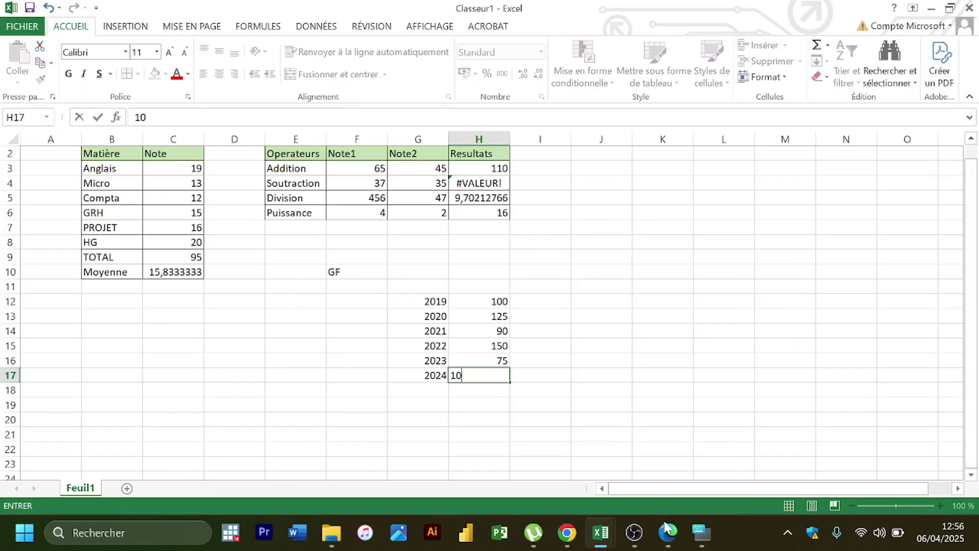
key(BackSpace)
text(10)
key(Return)
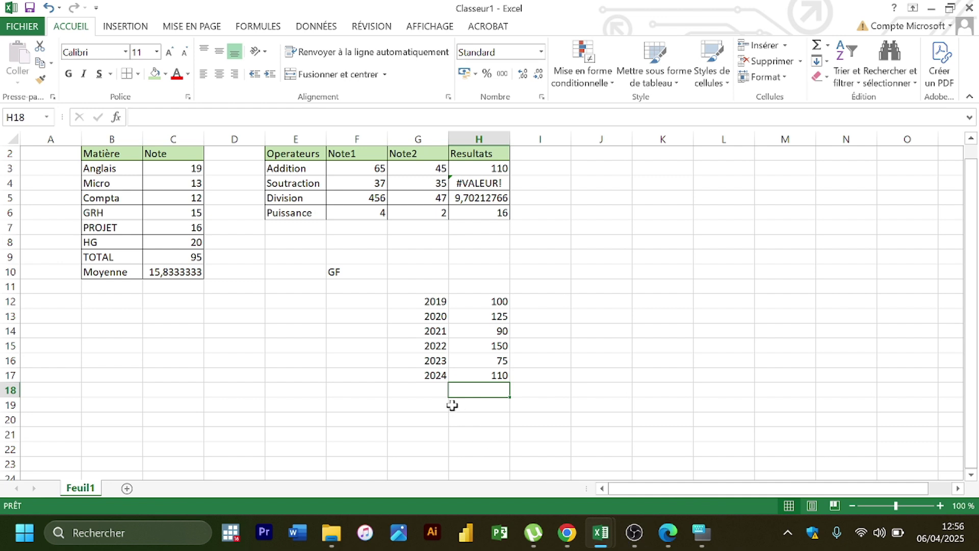
Add the label "Total" in cell G18, below the year 2024.
click(434, 391)
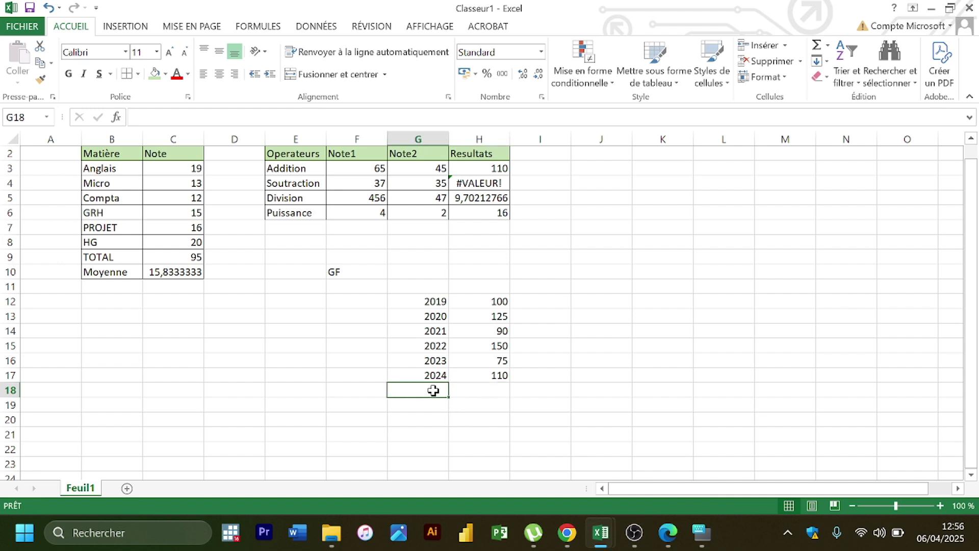
text(Total)
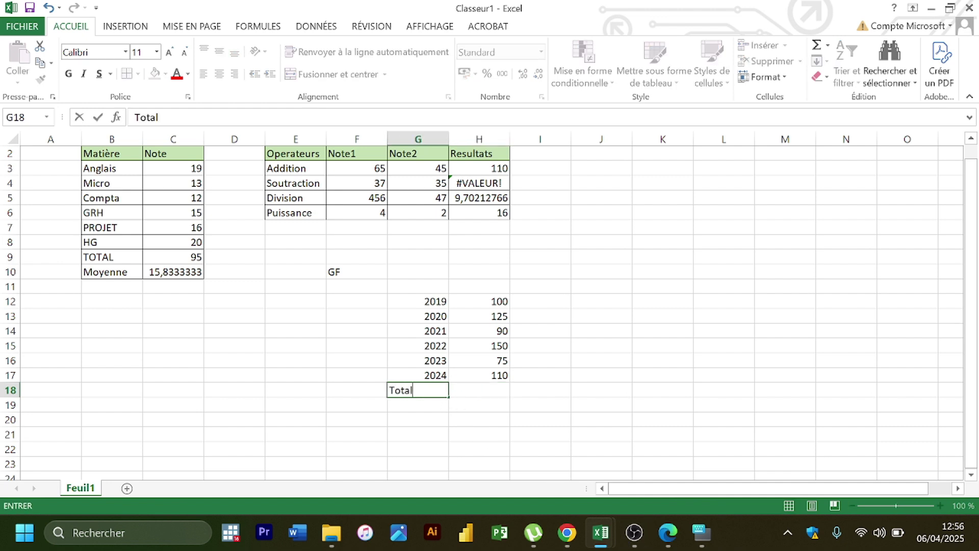
key(Return)
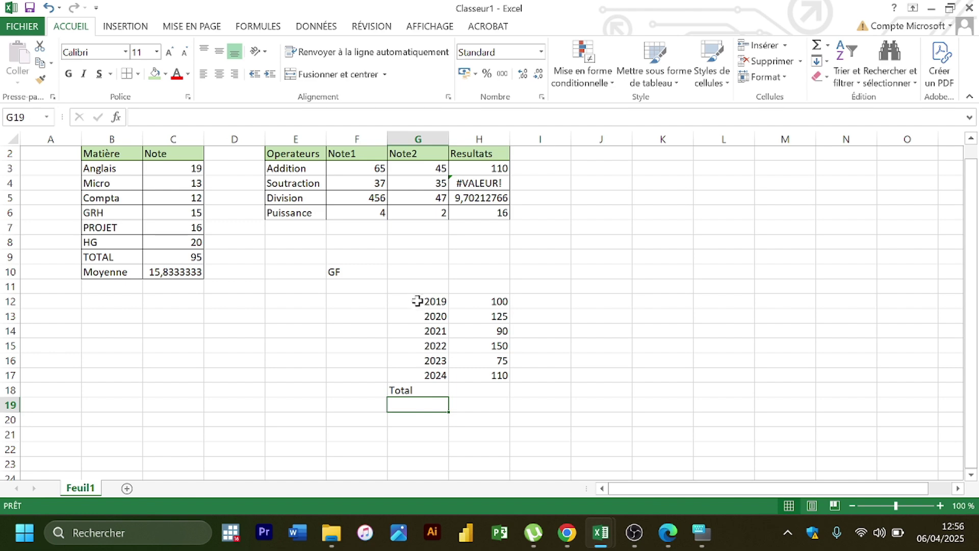
Enter the table title "CHIFFRES D'AFFAIRES EN MILLIONS DE $" in cell G10, consulting the course PDF for the wording.
click(414, 272)
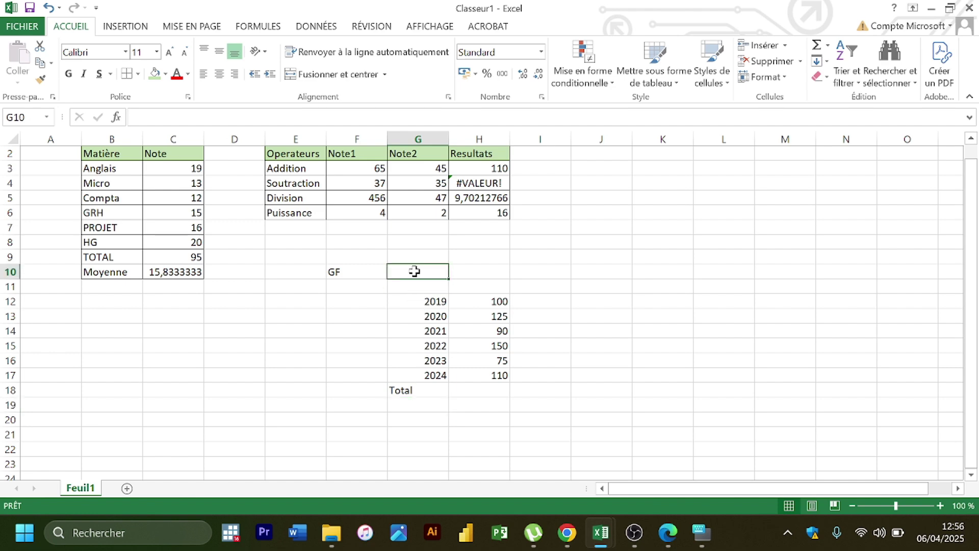
text(C)
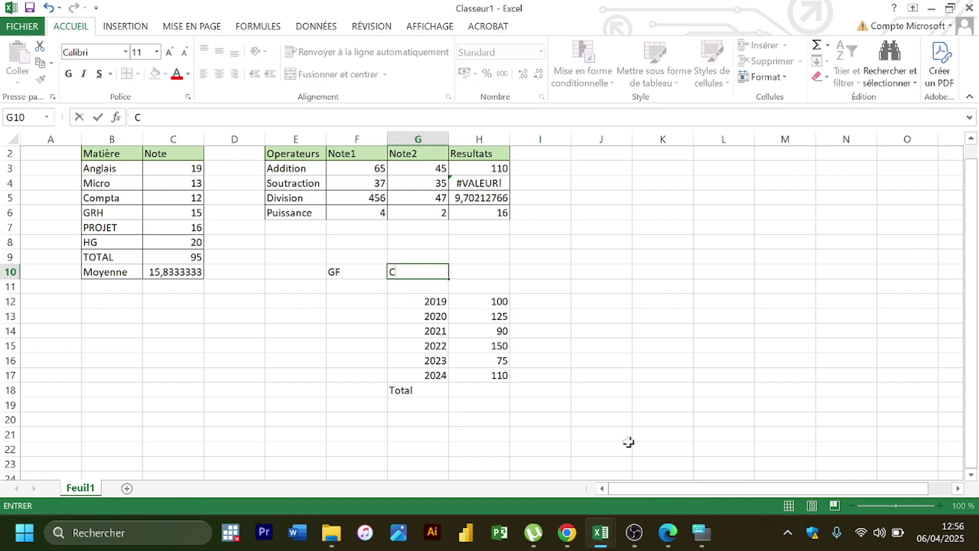
click(670, 534)
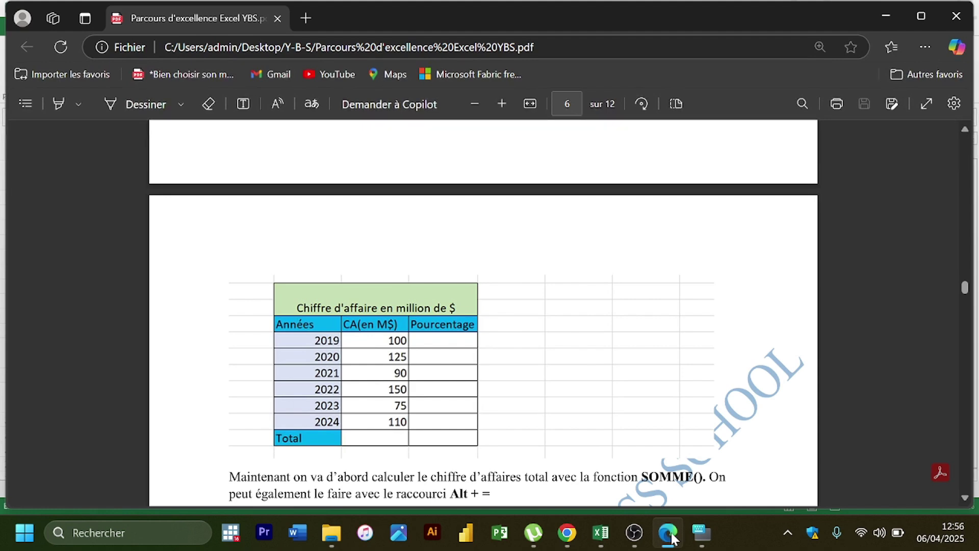
click(669, 533)
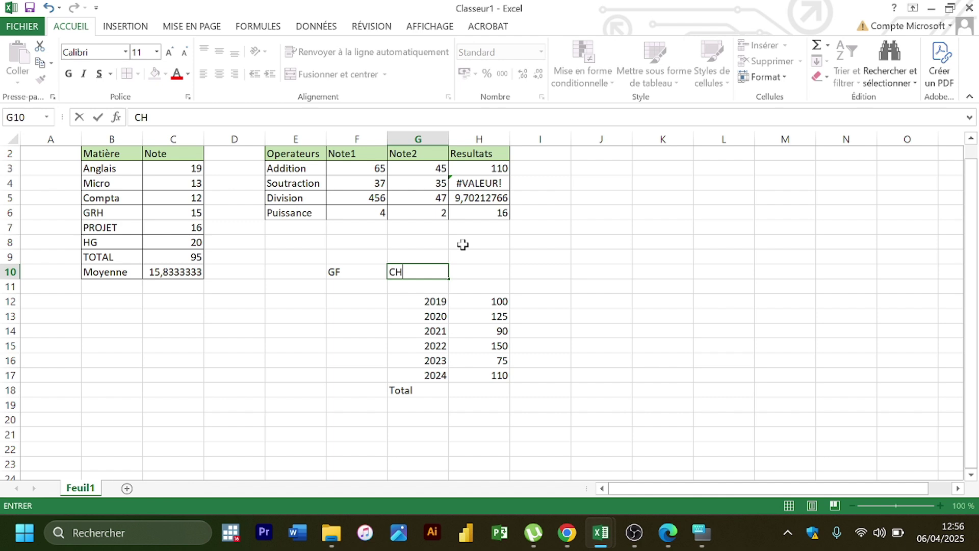
text(FFRES D'AFFA)
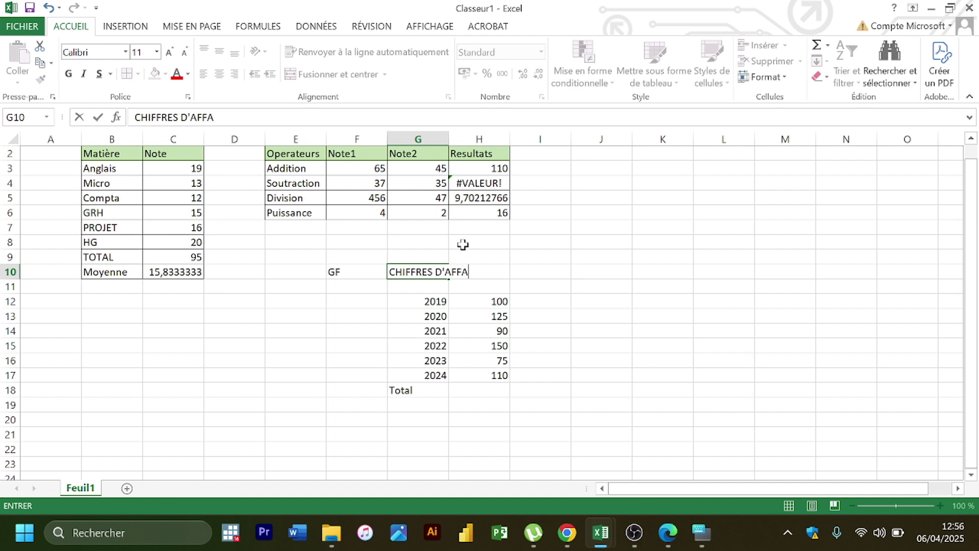
text(IRES EN M)
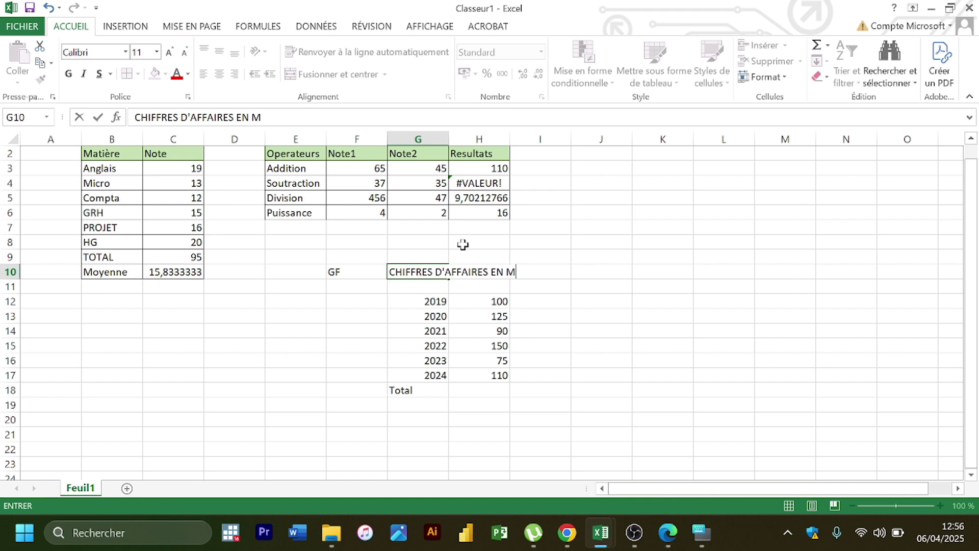
text(ILLIONS DE $)
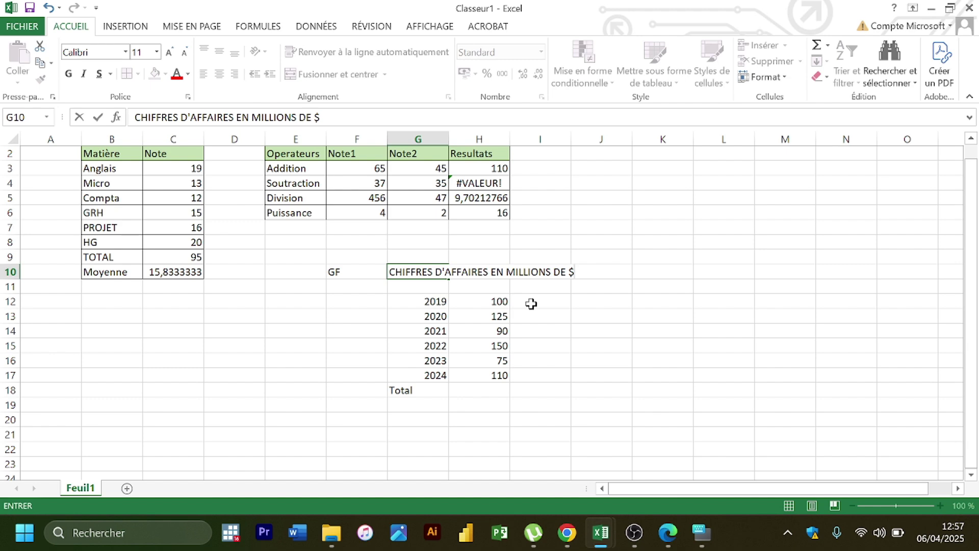
click(441, 288)
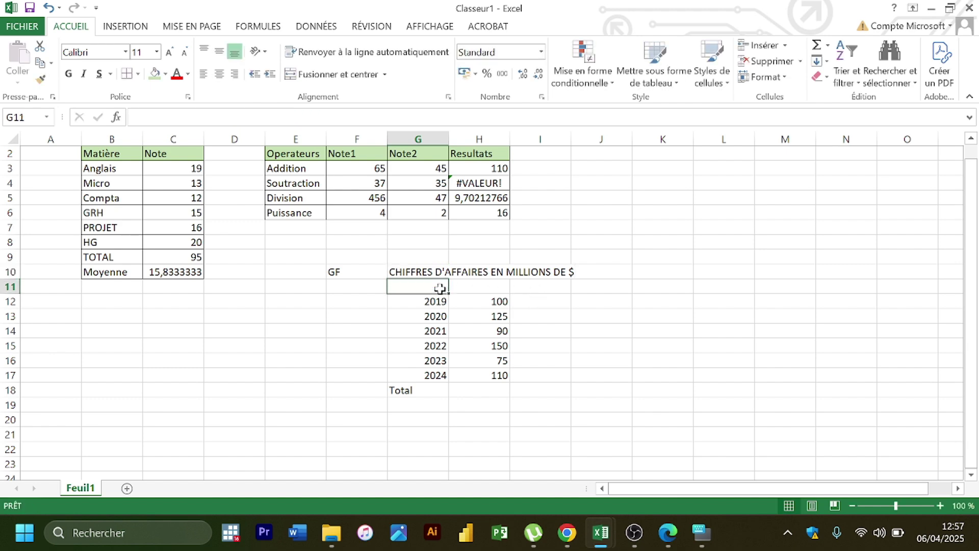
Check the column headings in the course PDF and enter the heading "Anneées" in cell G11, above the years.
click(667, 533)
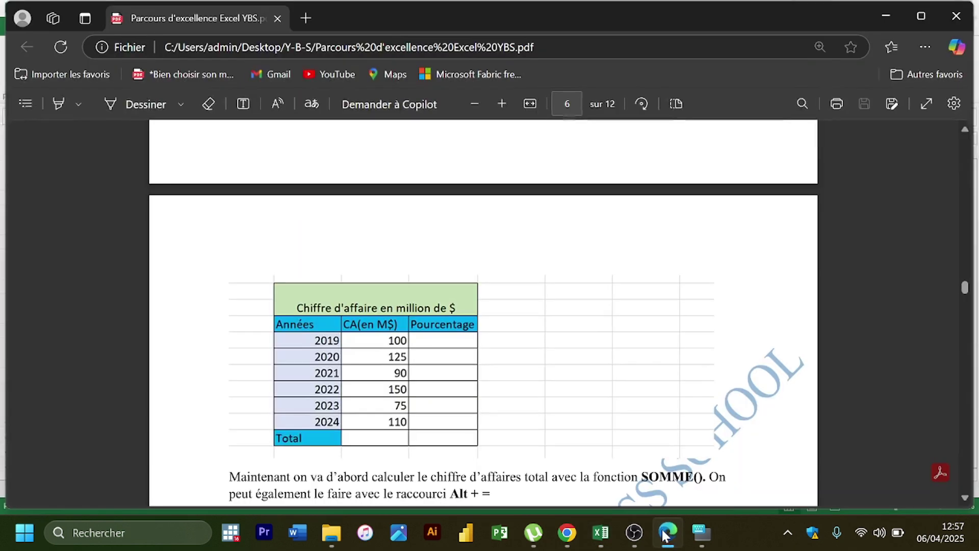
click(666, 534)
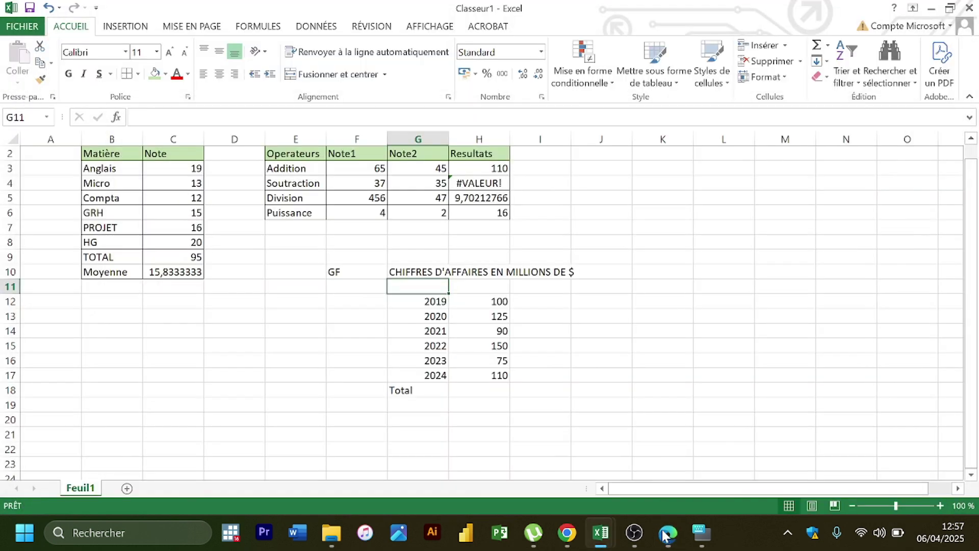
click(666, 533)
click(666, 533)
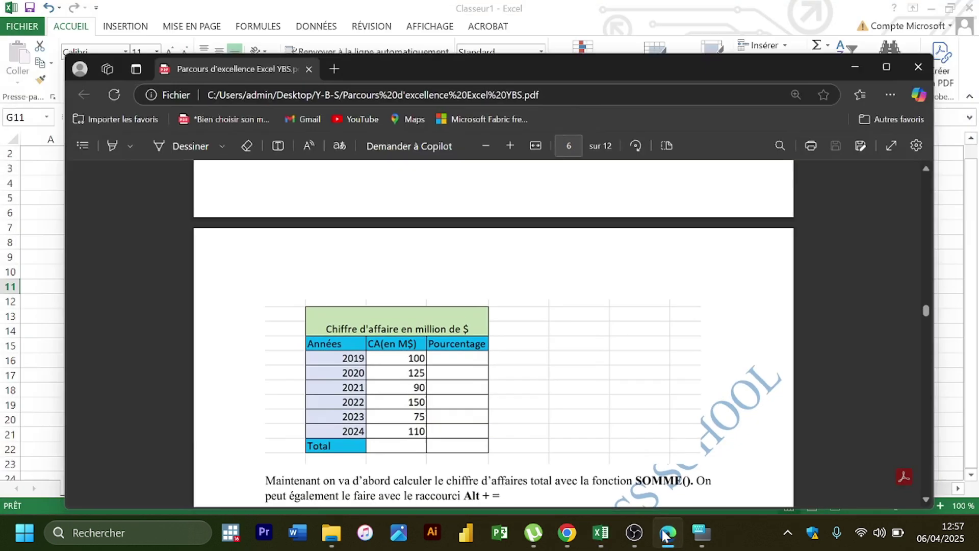
text(Anneées)
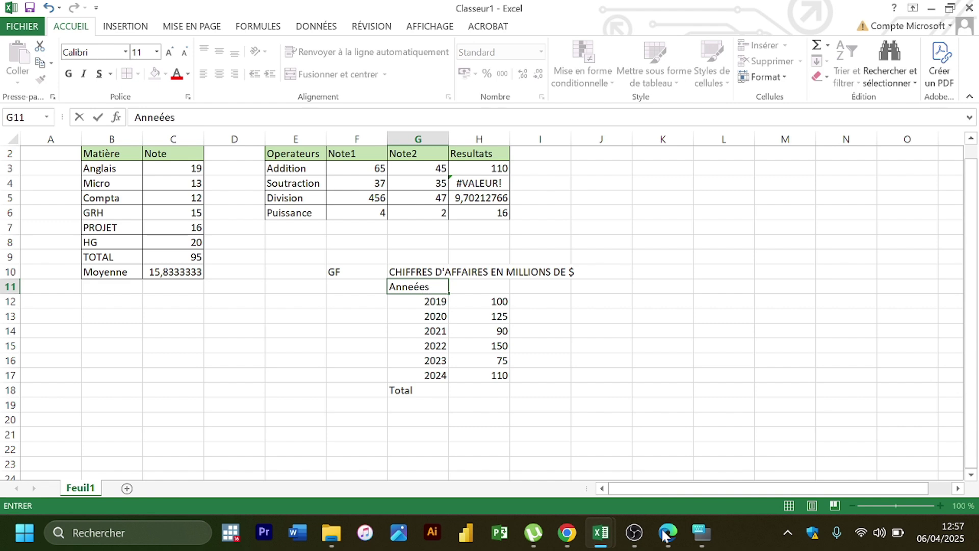
key(Tab)
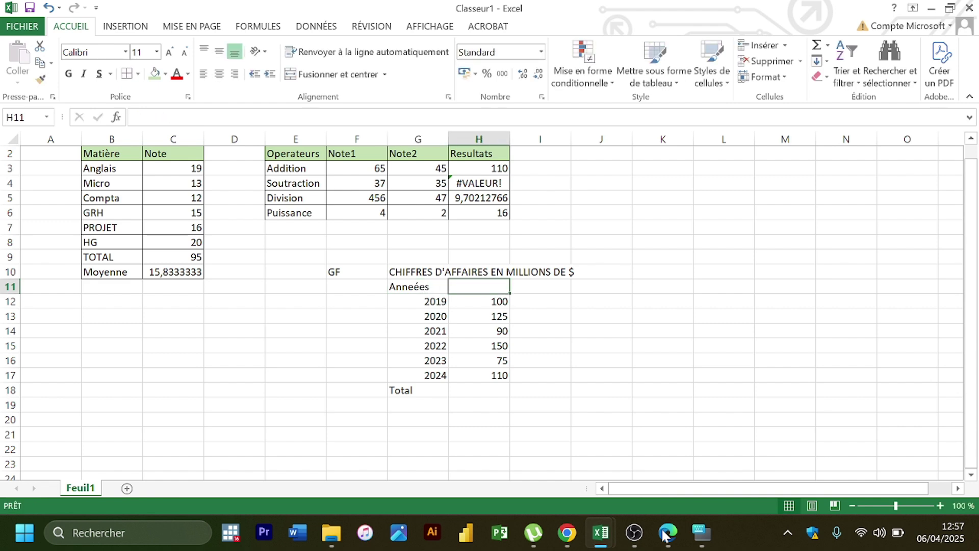
Enter the column headings "CA(en M$)" in cell H11 and "Pourcentages" in cell I11.
text(CA(e)
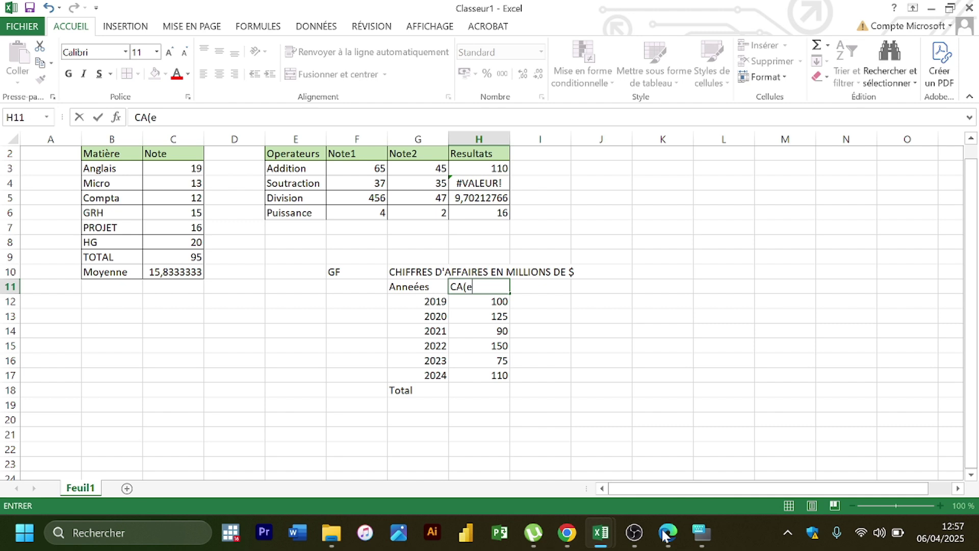
text(nM)
key(BackSpace)
text(M$)
key(Tab)
text(Pou)
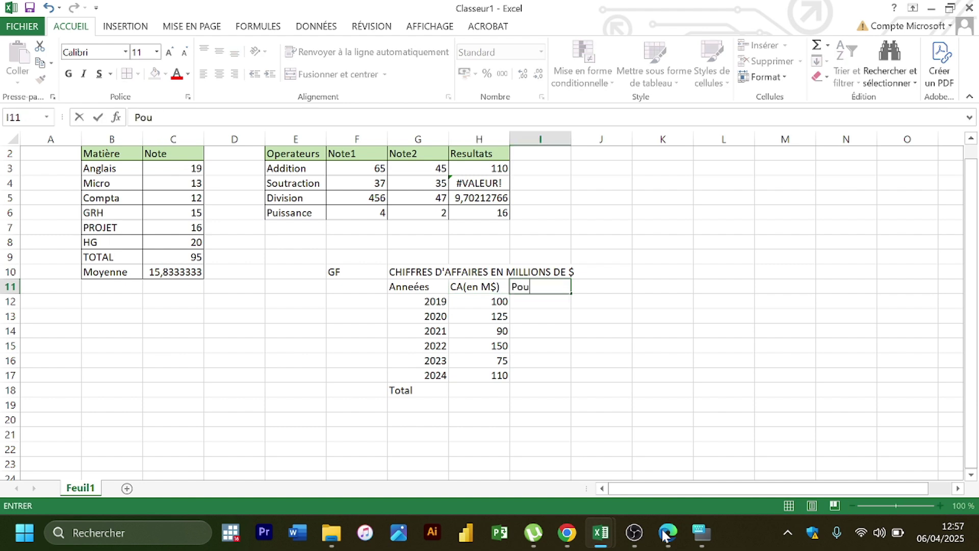
text(rcentages)
key(Return)
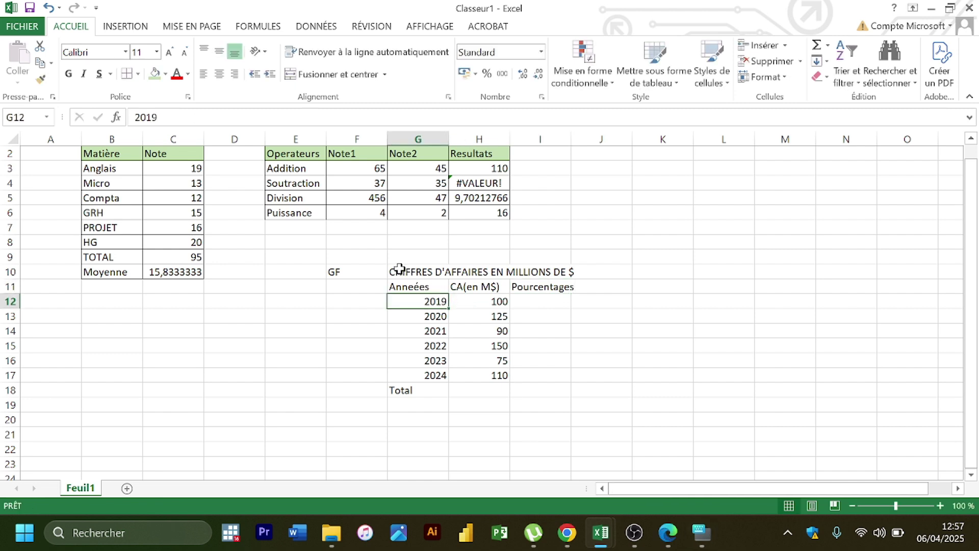
Apply all borders to the turnover table G10:I18, and try auto-fitting the width of column G before undoing it.
drag(398, 272, 563, 390)
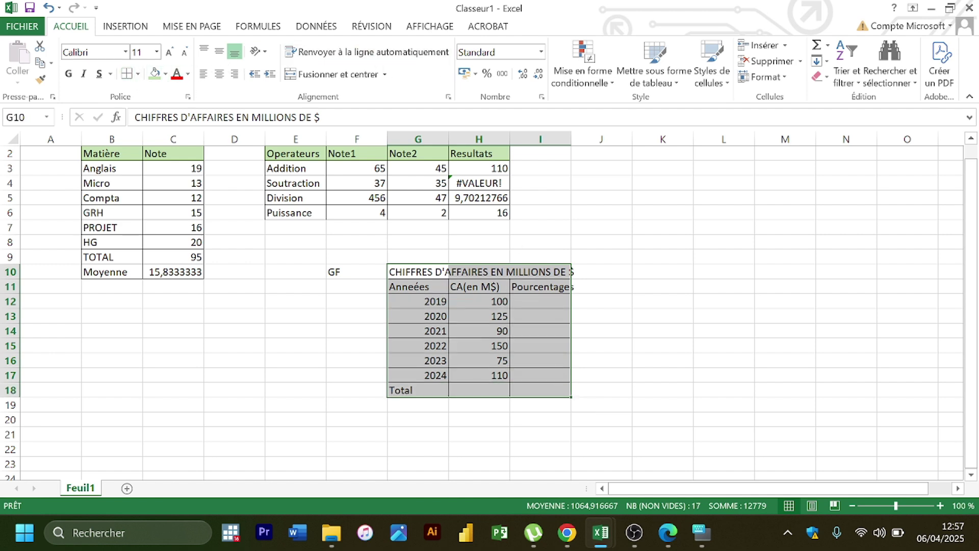
double_click(447, 136)
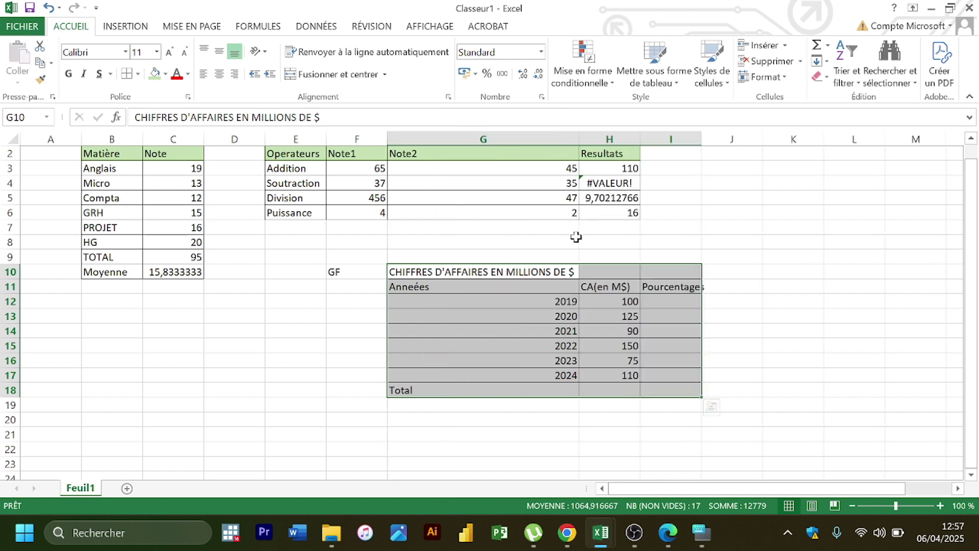
key(ctrl+z)
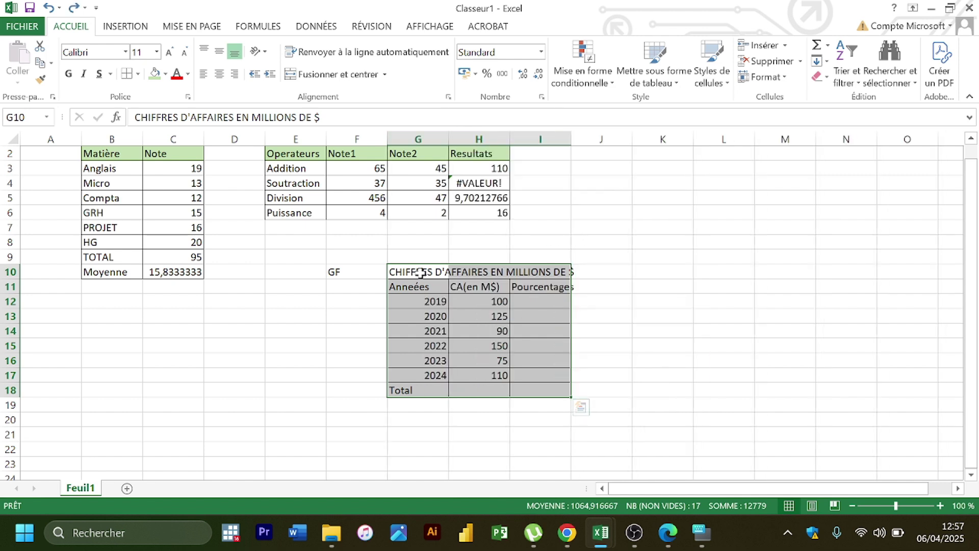
Wrap the title text in cell G10 within a moderately widened column G and align it to the top.
click(418, 273)
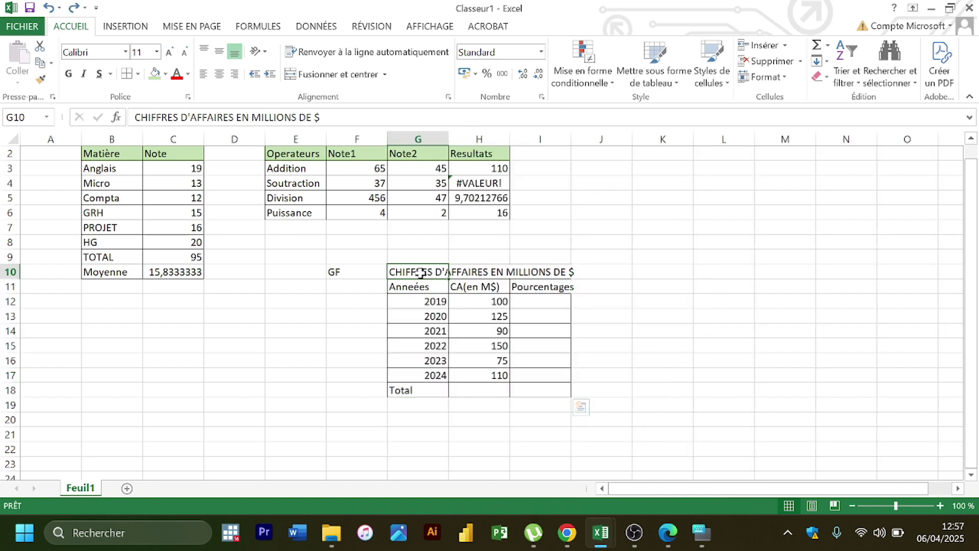
click(360, 52)
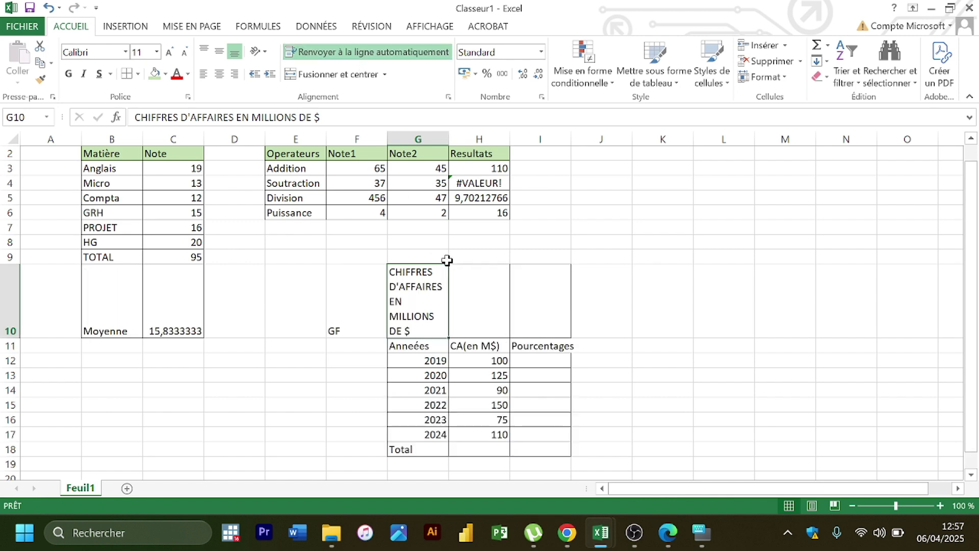
drag(446, 133, 486, 135)
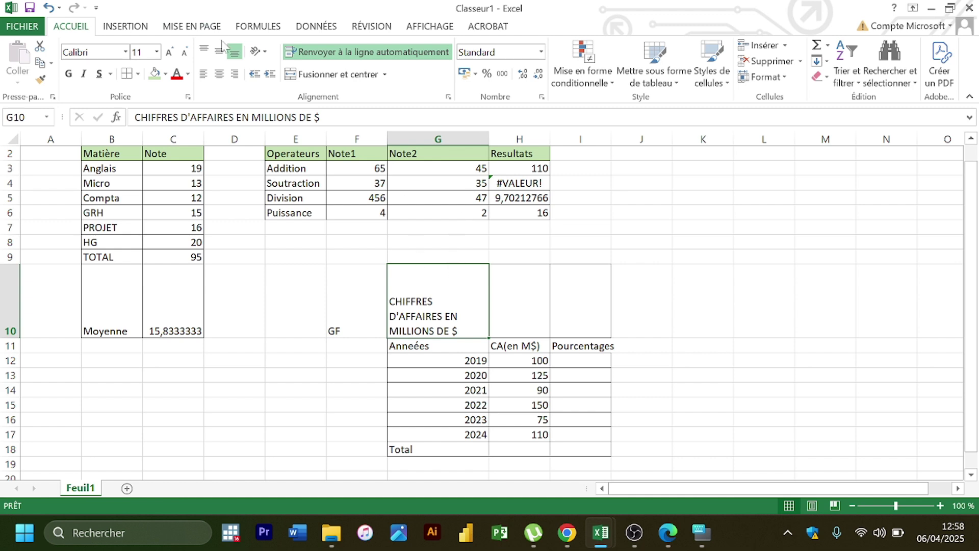
click(205, 52)
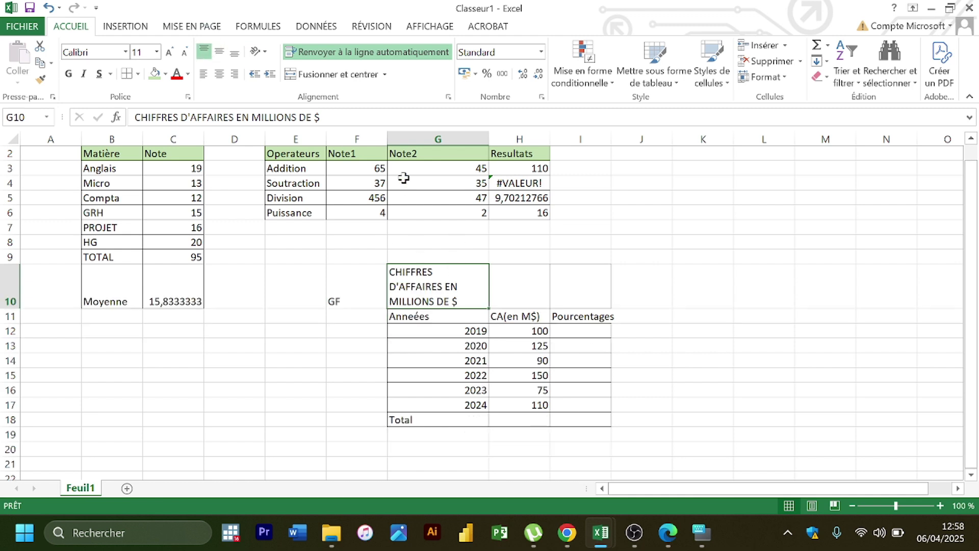
Widen column I slightly to fit the heading "Pourcentages" and turn off text wrapping for the title in G10.
click(531, 284)
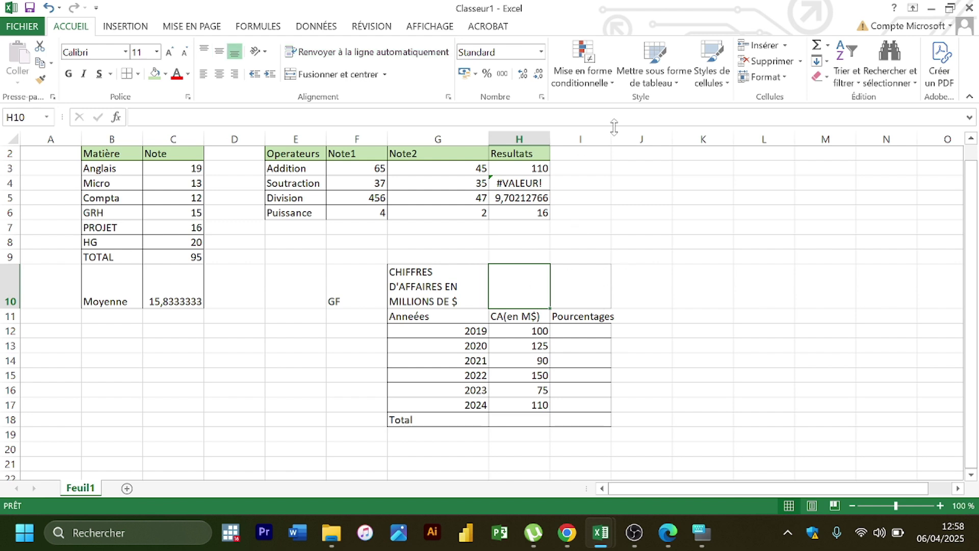
drag(612, 133, 617, 132)
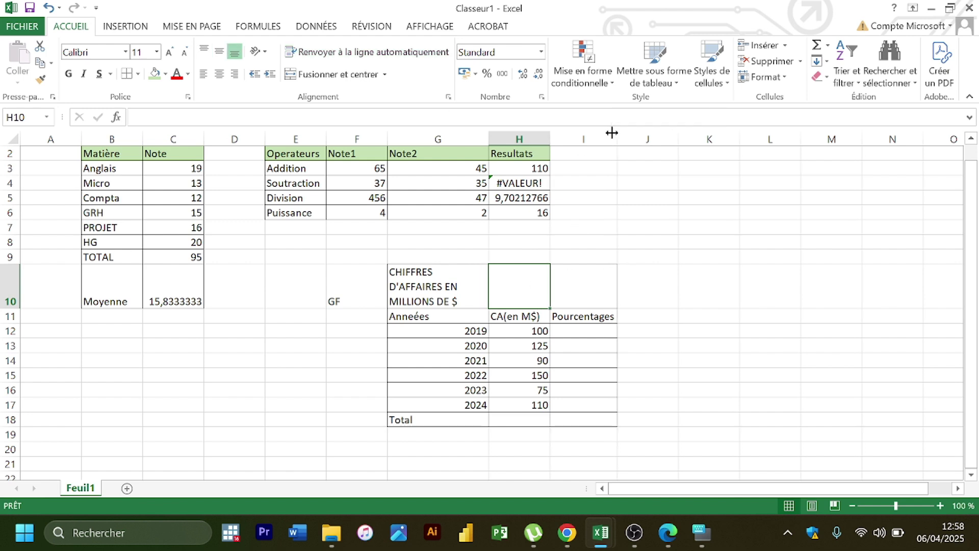
click(468, 286)
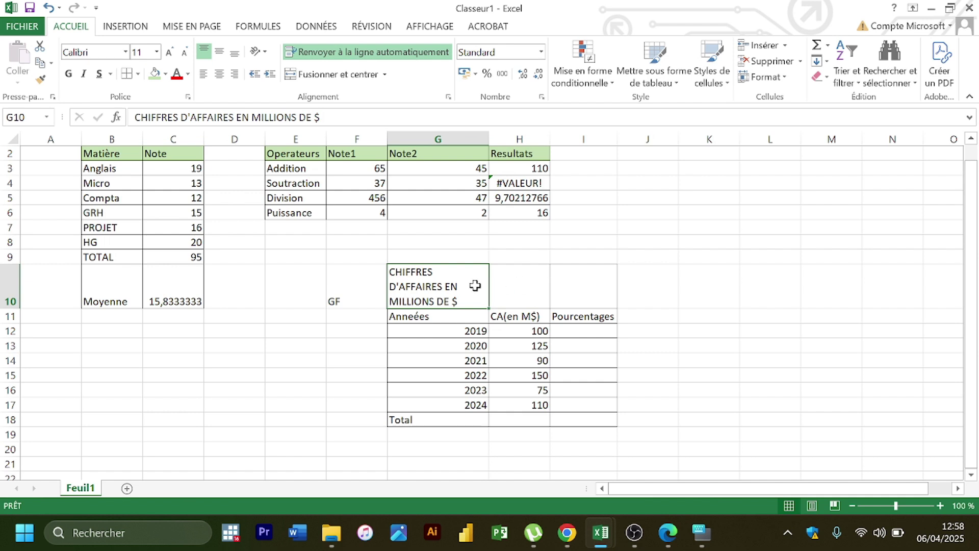
click(361, 56)
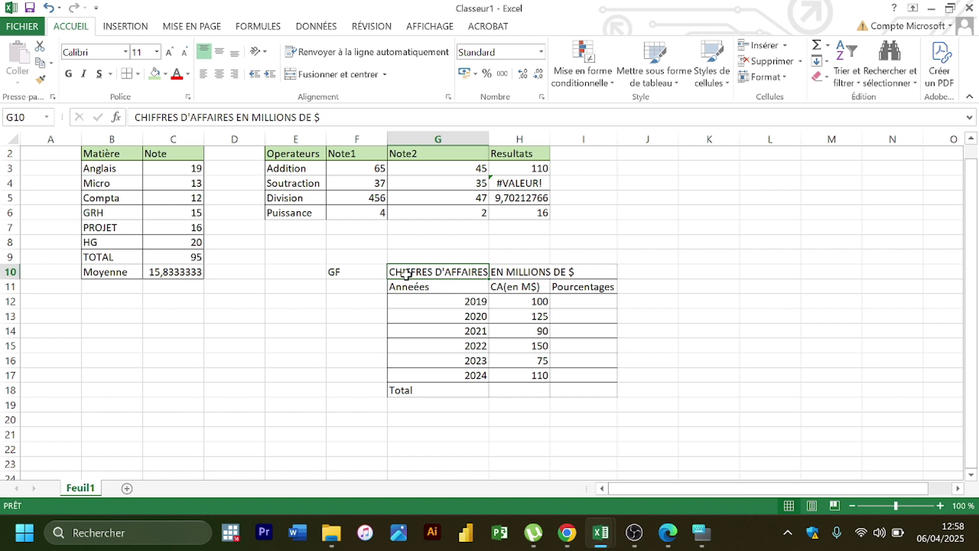
Check the title layout in the course PDF, and merge and centre the title across G9:I10 with middle vertical alignment.
drag(406, 274, 576, 271)
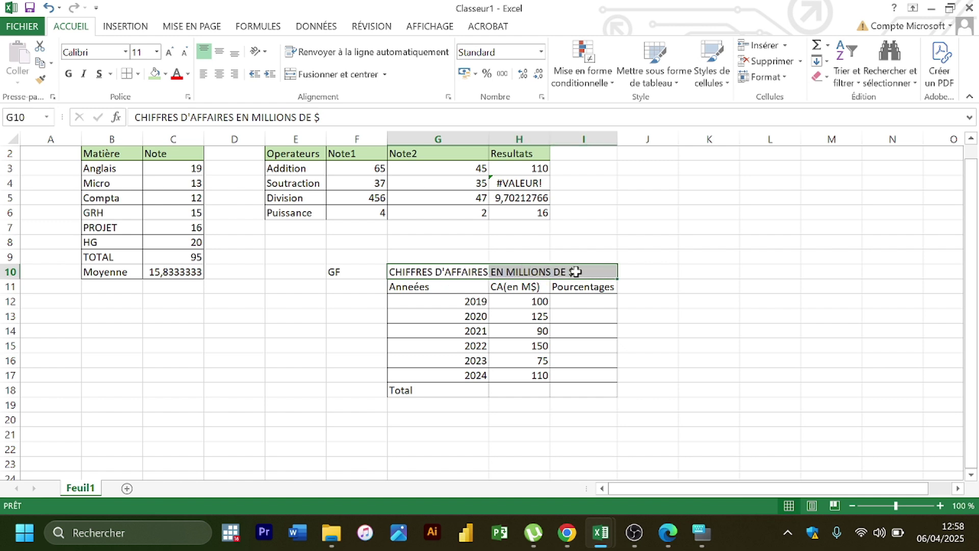
mouse_move(671, 532)
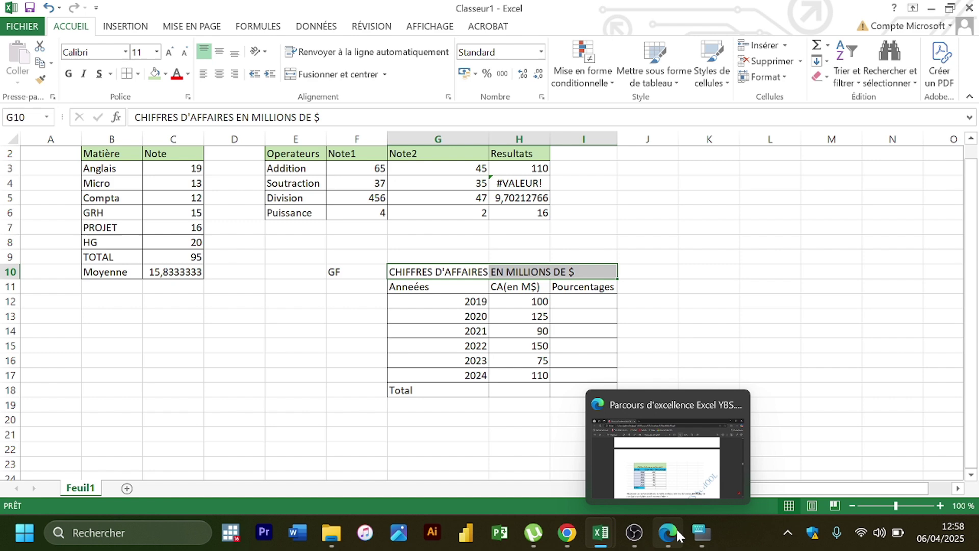
click(679, 493)
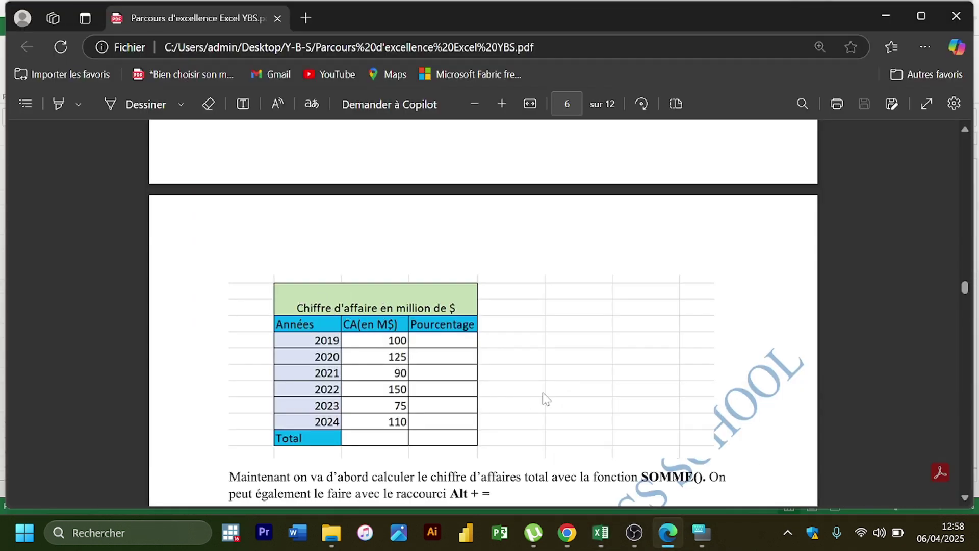
click(668, 541)
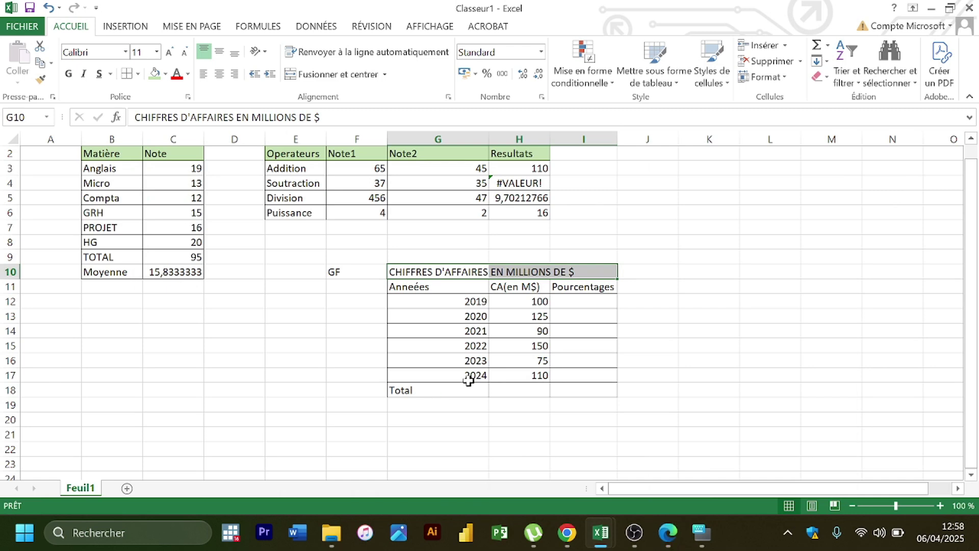
click(352, 304)
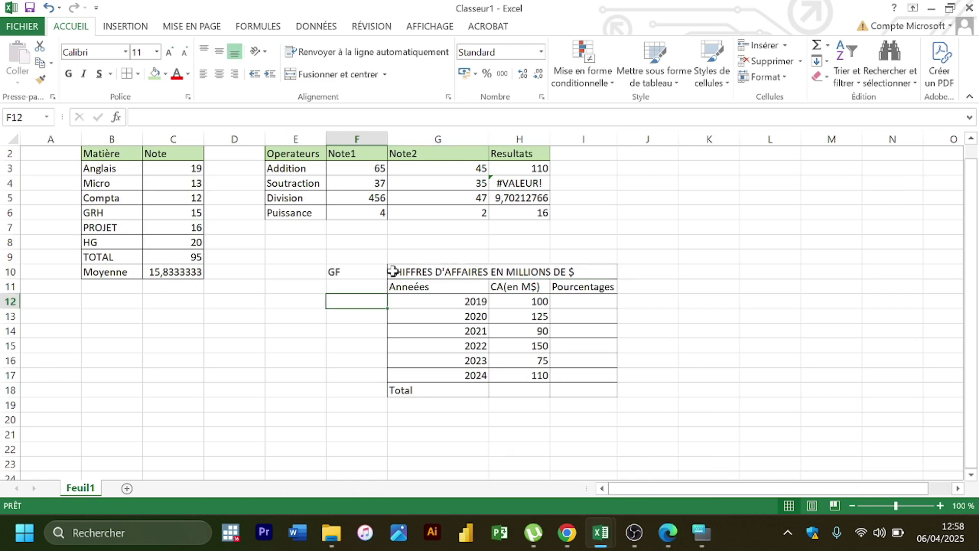
drag(393, 271, 574, 261)
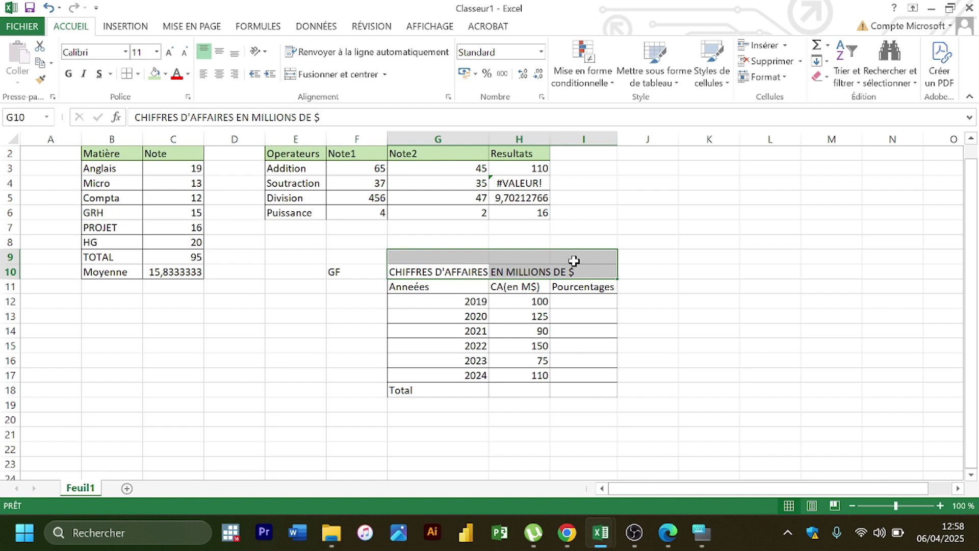
click(338, 77)
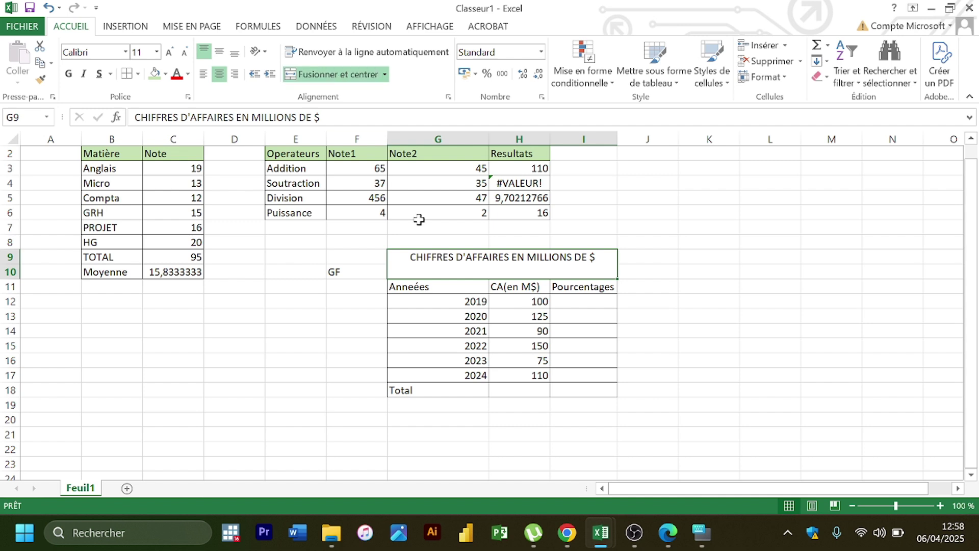
click(220, 54)
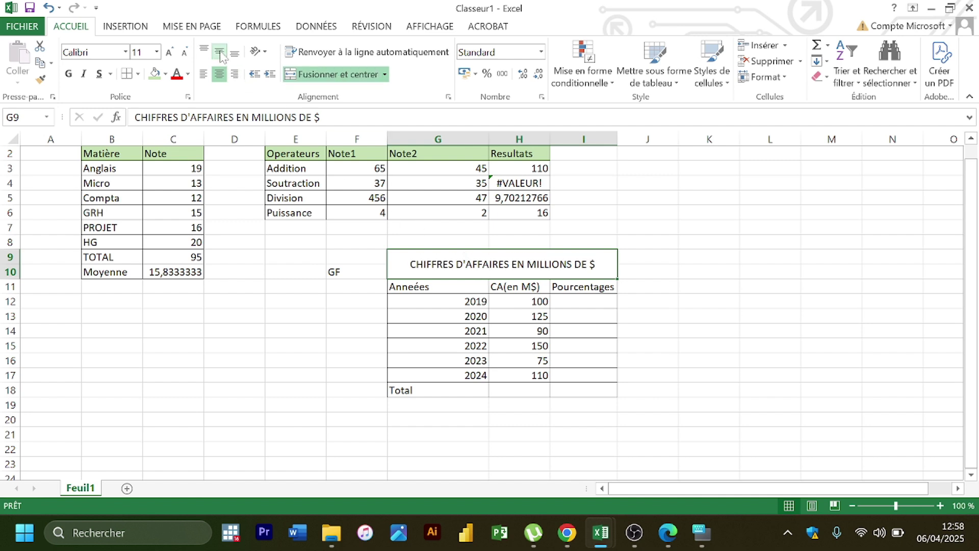
click(372, 348)
click(371, 360)
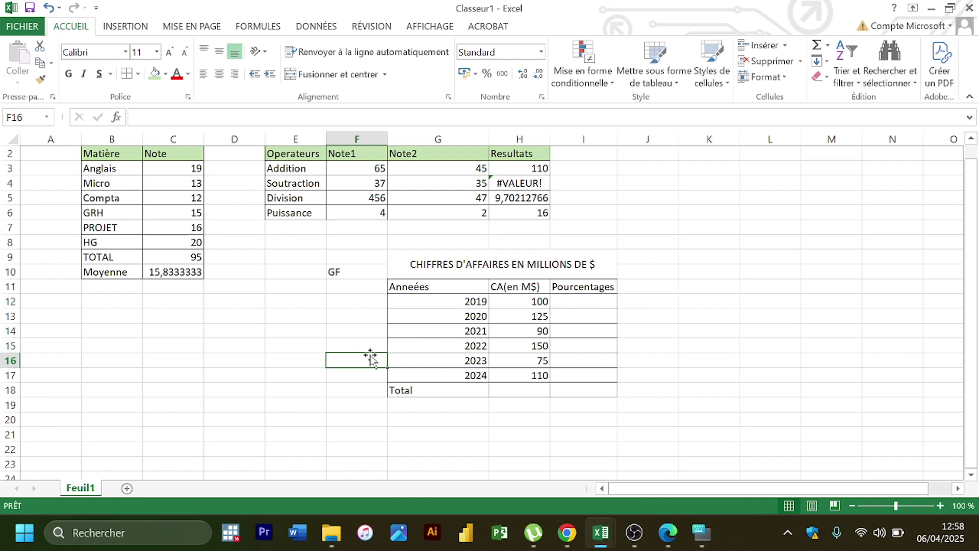
Apply all borders to the whole turnover table G9:I18, including the merged title.
click(413, 264)
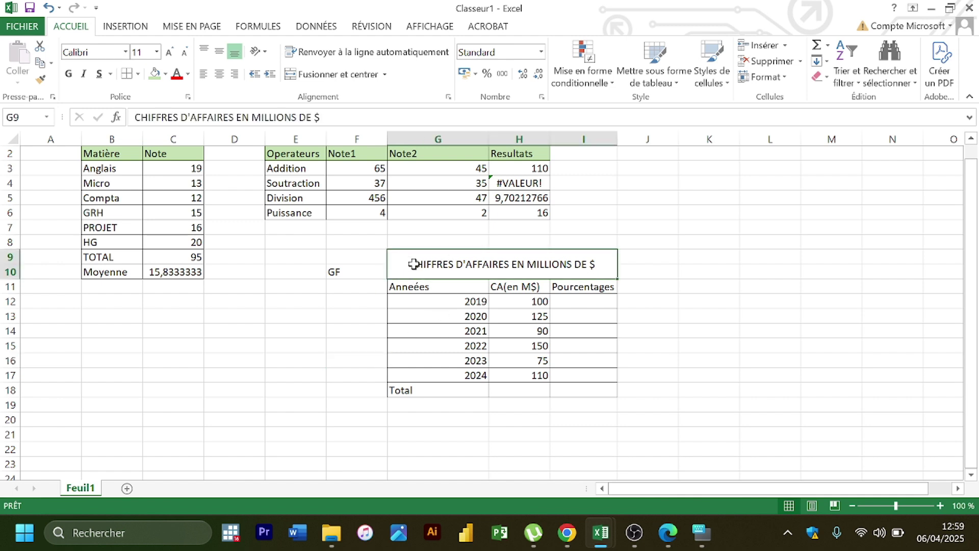
mouse_move(413, 264)
mouse_down()
mouse_move(516, 328)
mouse_move(521, 383)
mouse_move(531, 390)
mouse_up()
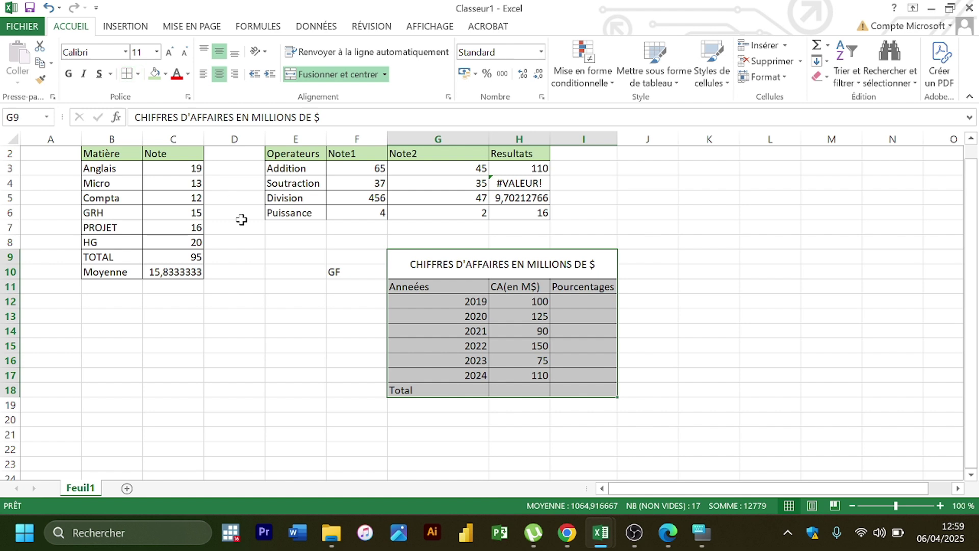
click(314, 364)
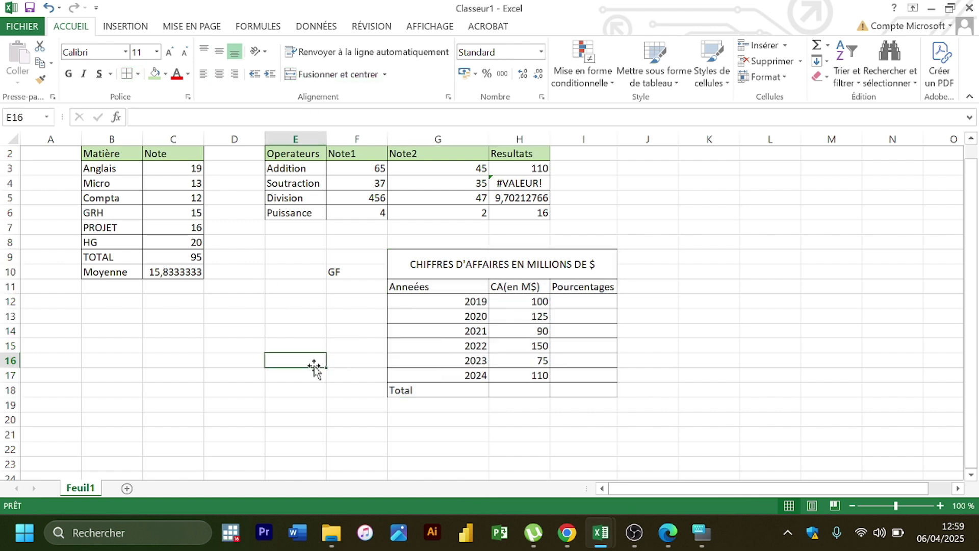
Fill the merged title cell "CHIFFRES D'AFFAIRES EN MILLIONS DE $" with light green.
click(438, 264)
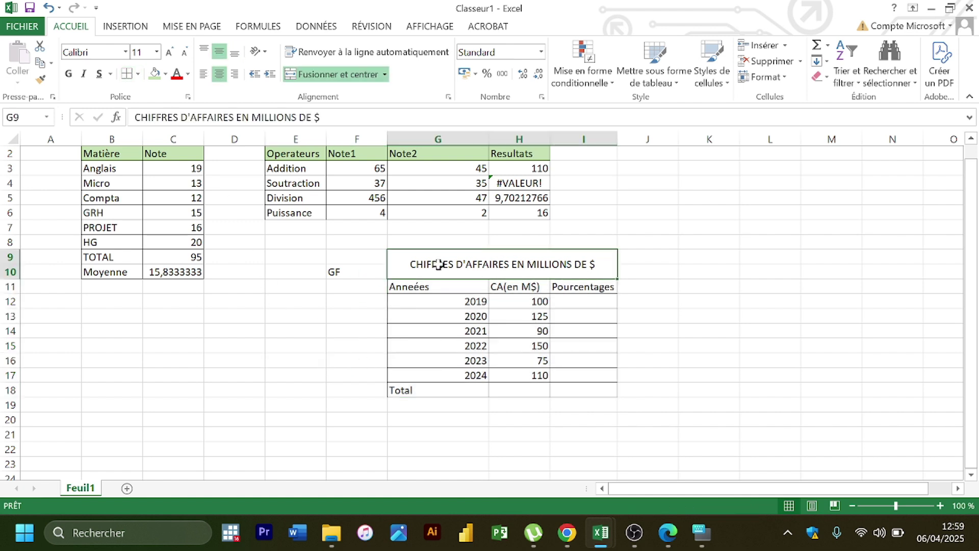
click(155, 74)
click(249, 303)
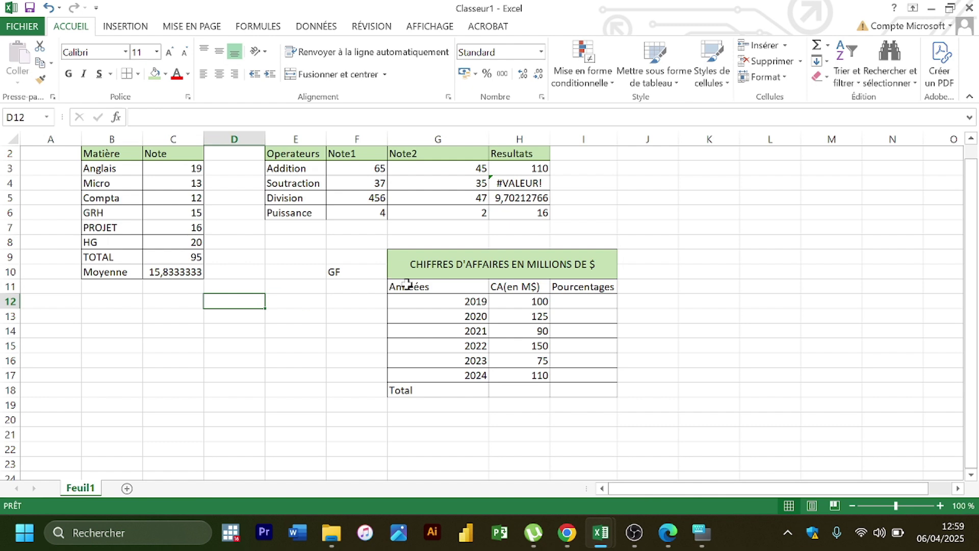
Fill the column headings in G11:I11 with the standard yellow colour.
drag(405, 284, 579, 287)
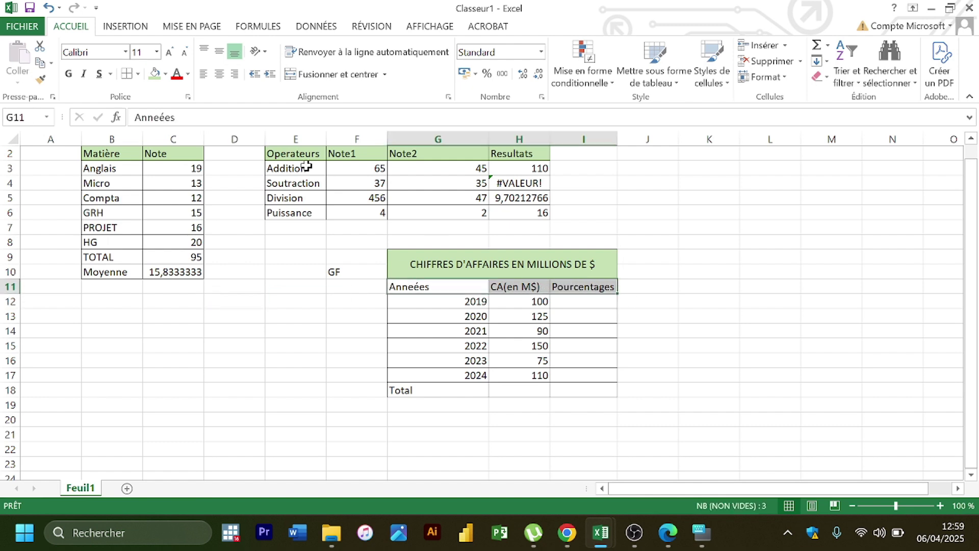
click(165, 74)
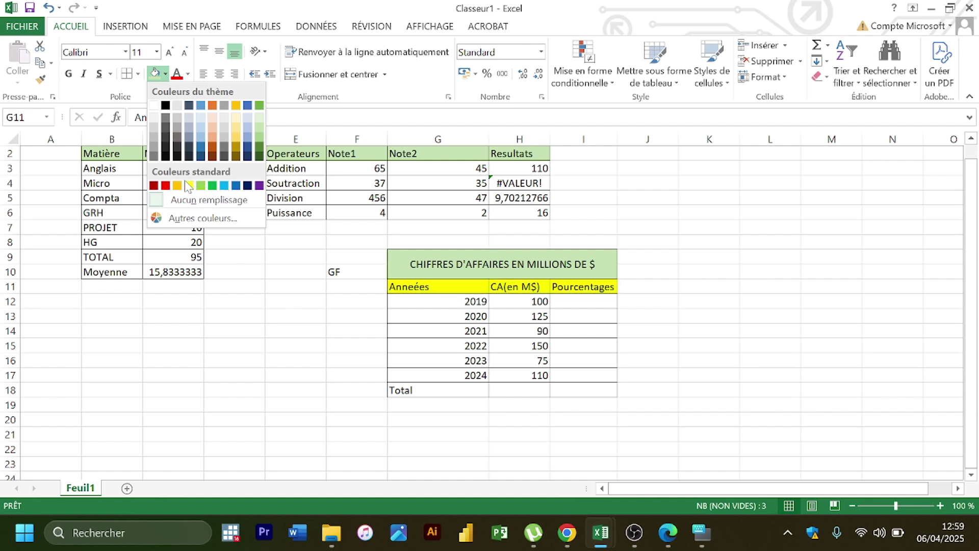
click(511, 357)
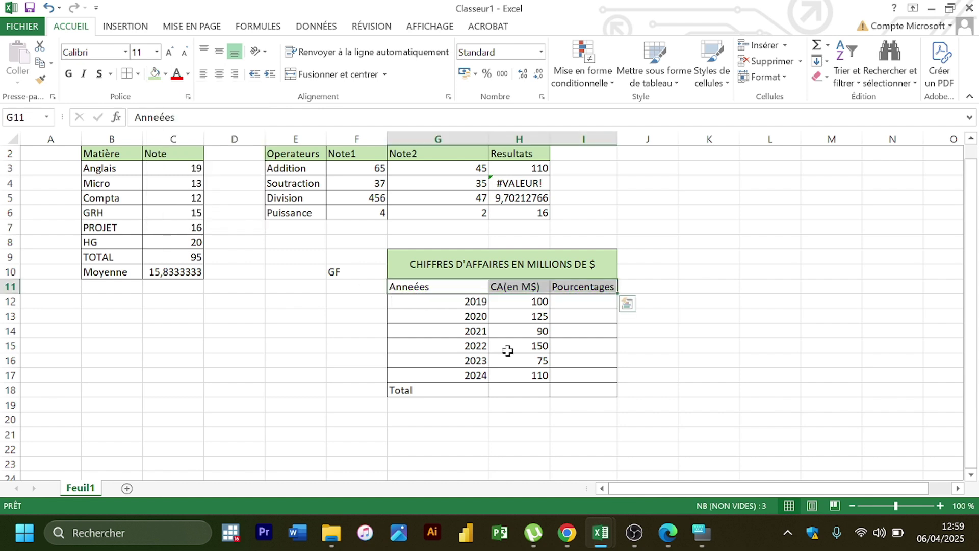
click(165, 74)
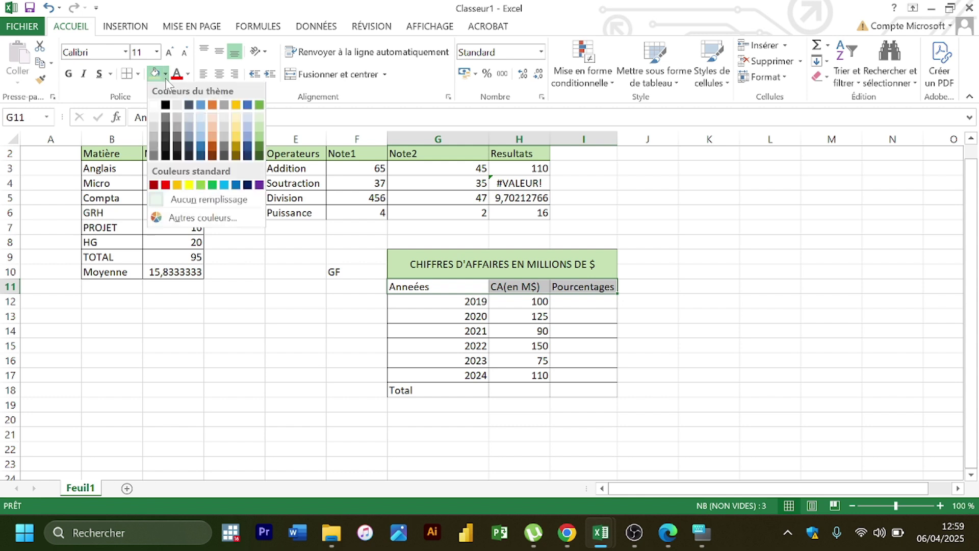
click(188, 185)
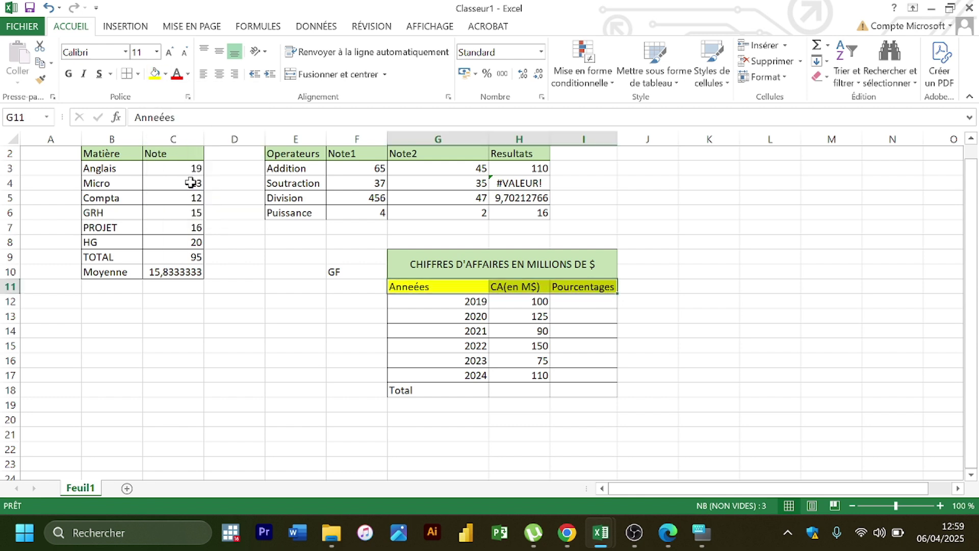
click(312, 375)
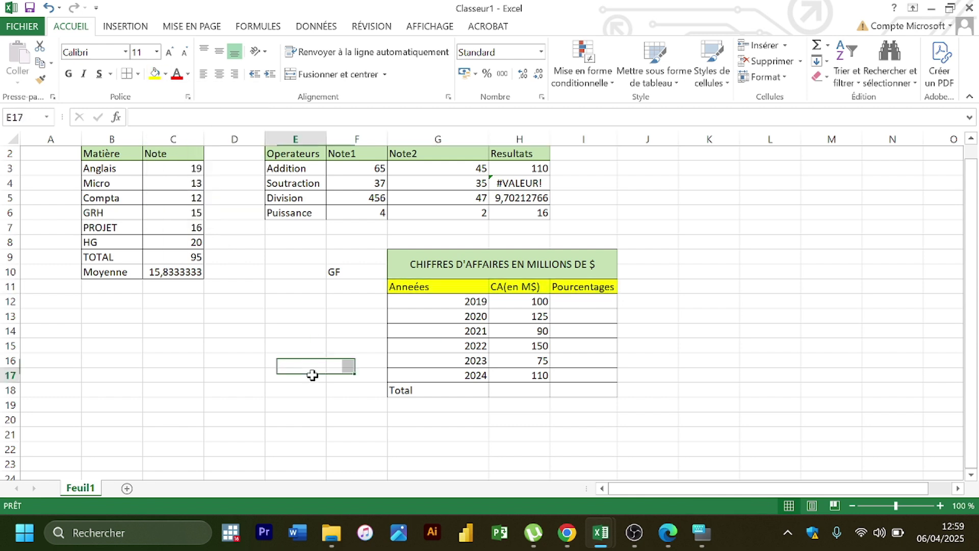
click(582, 305)
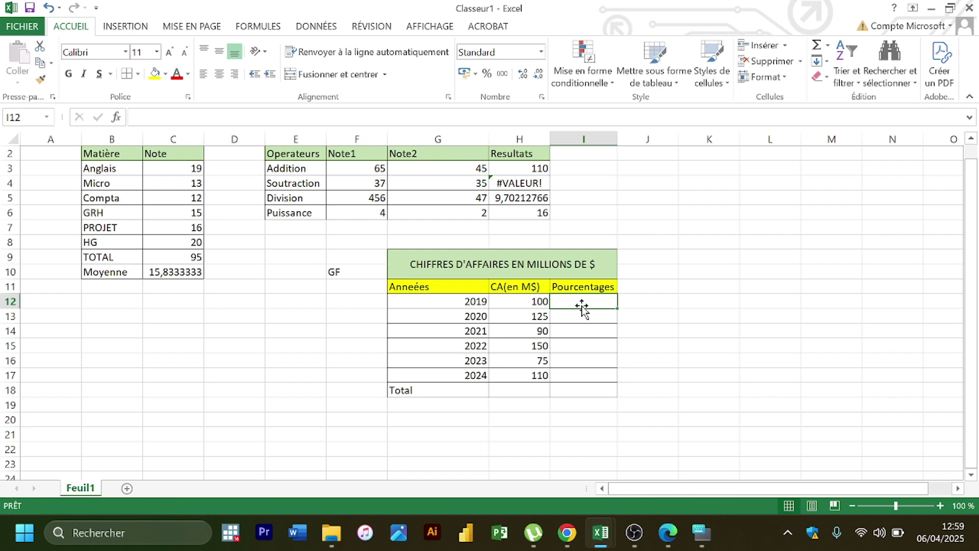
Enter 650 as the turnover total in H18.
click(524, 390)
text(650)
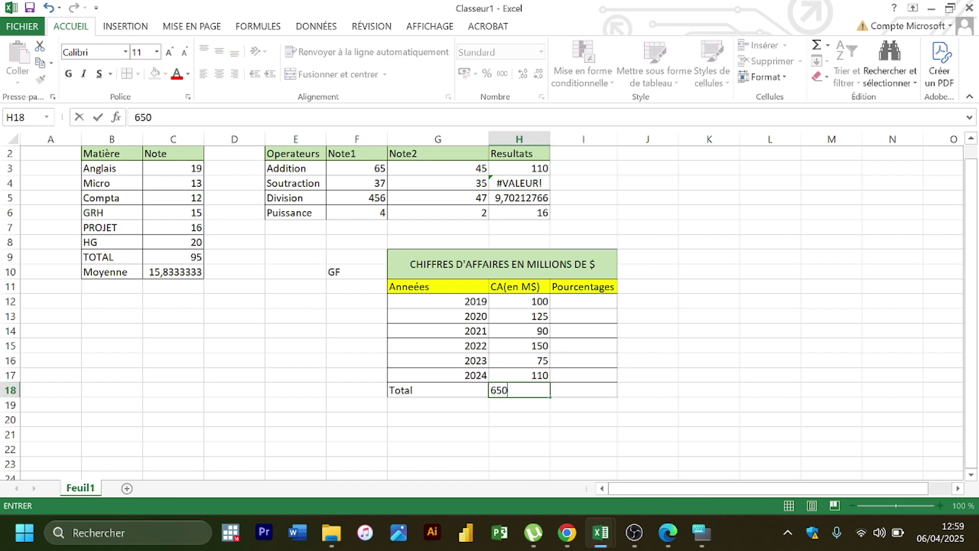
key(Return)
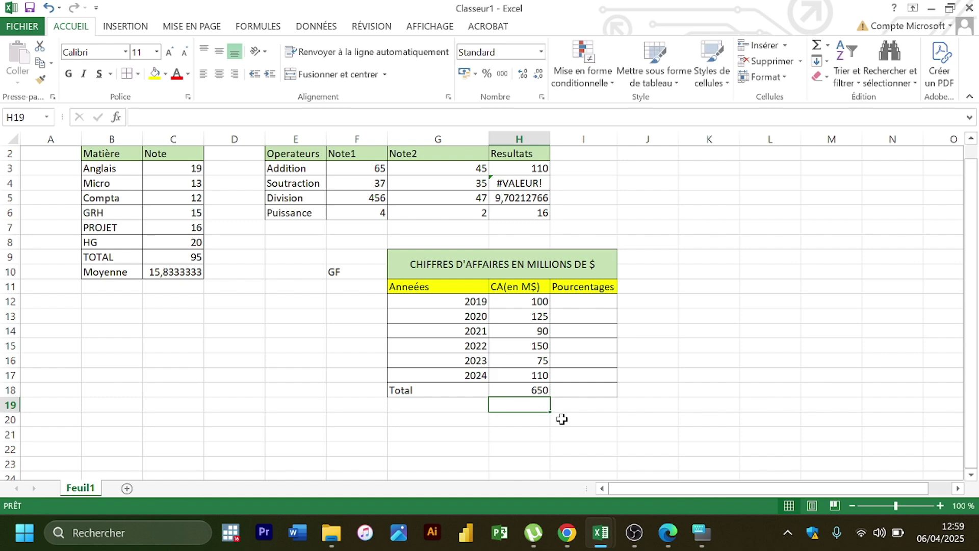
Check in the course PDF how the turnover total should be calculated, and return to the workbook.
click(681, 531)
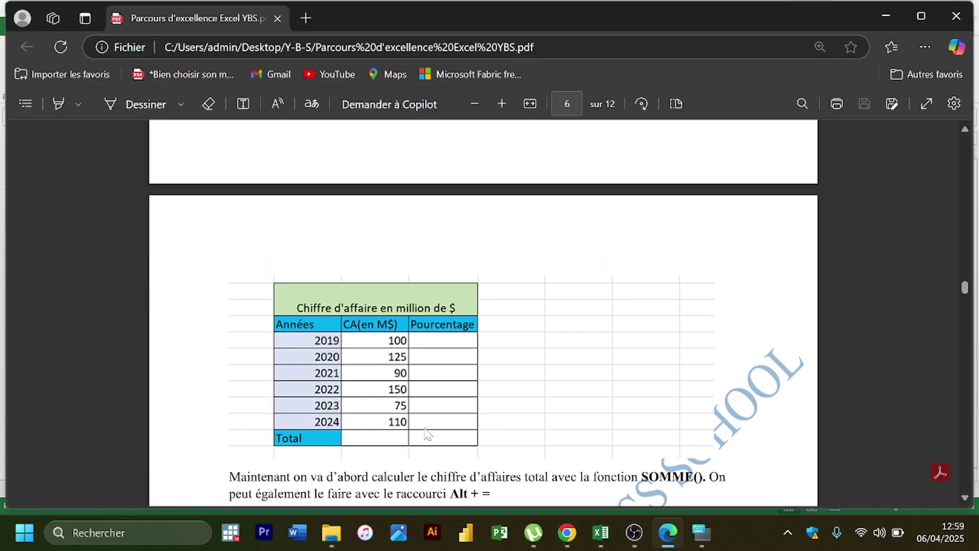
scroll(427, 434, down, 2)
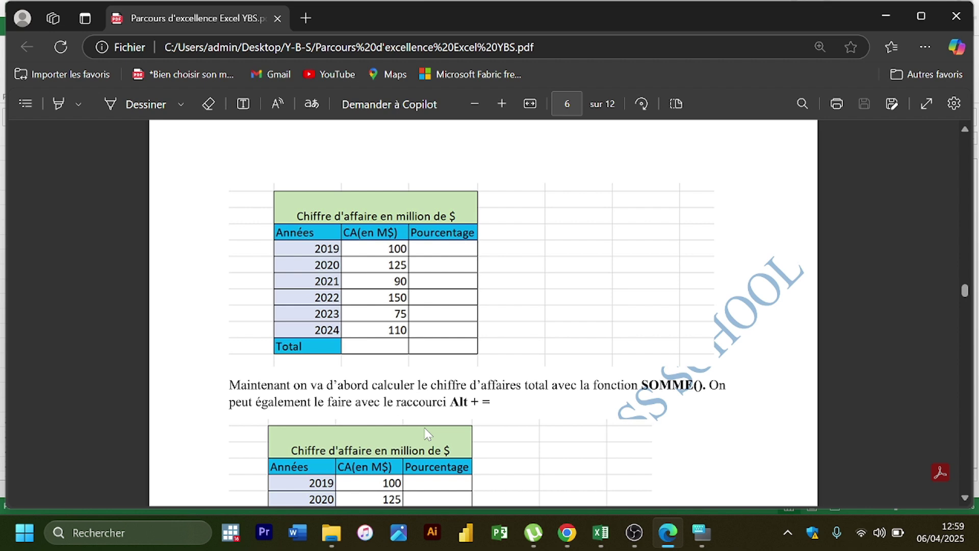
scroll(425, 428, down, 3)
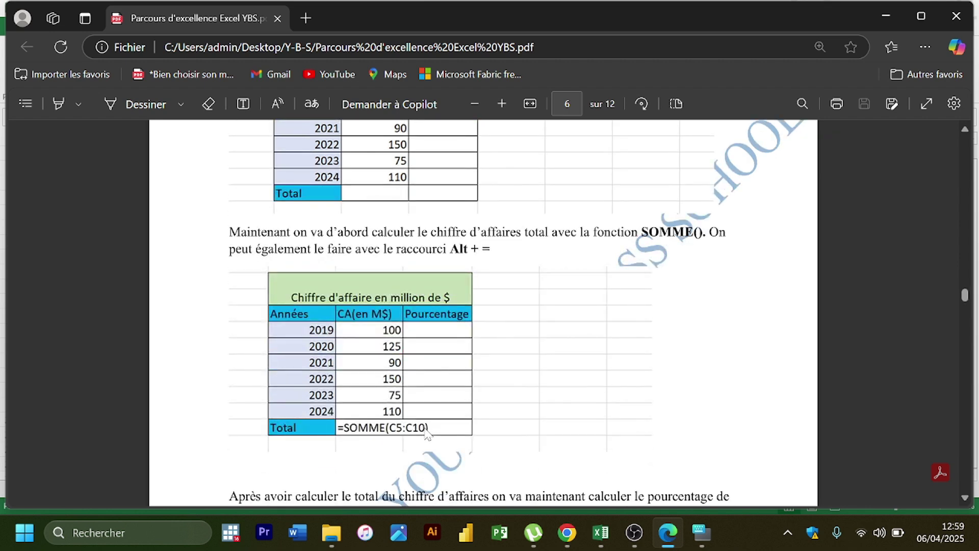
scroll(428, 434, up, 3)
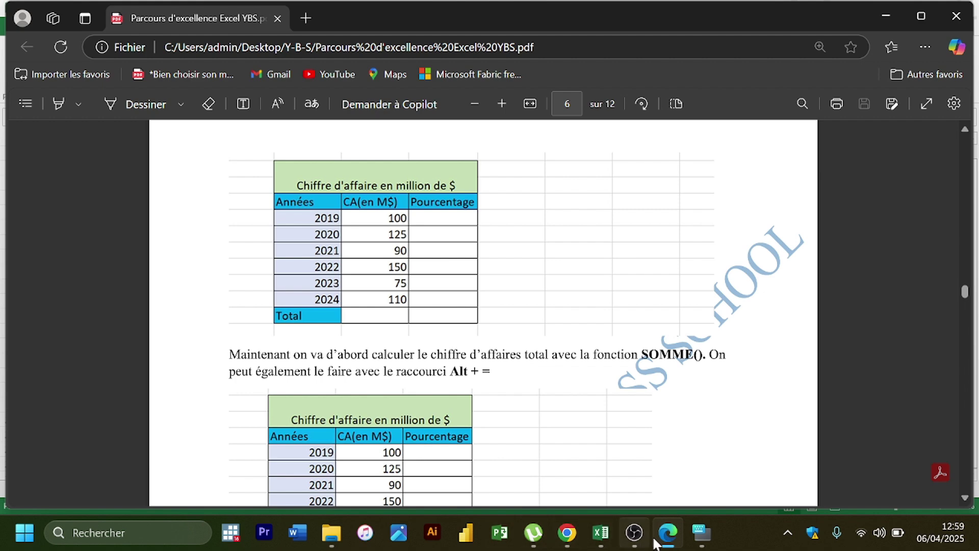
click(601, 532)
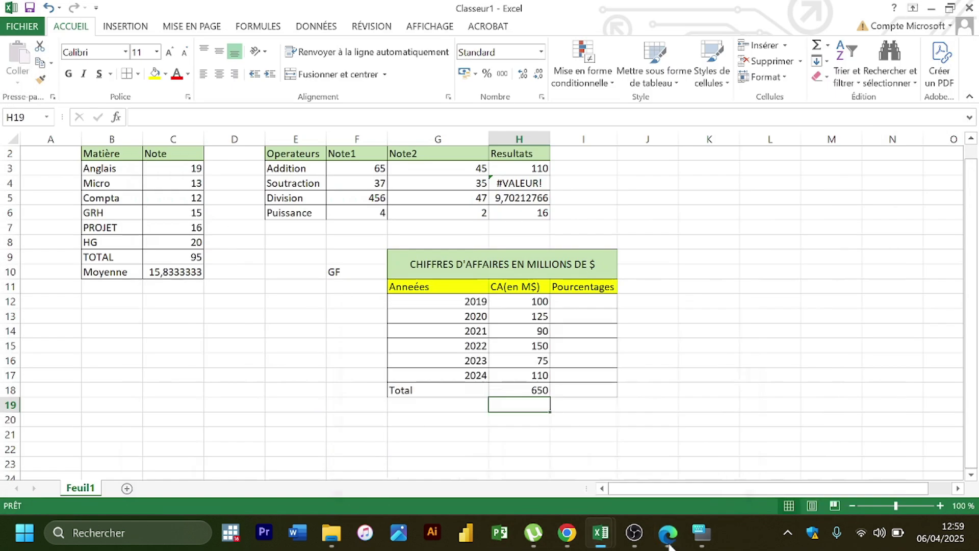
Replace the typed total in H18 with the formula =SOMME(H12:H17).
double_click(537, 390)
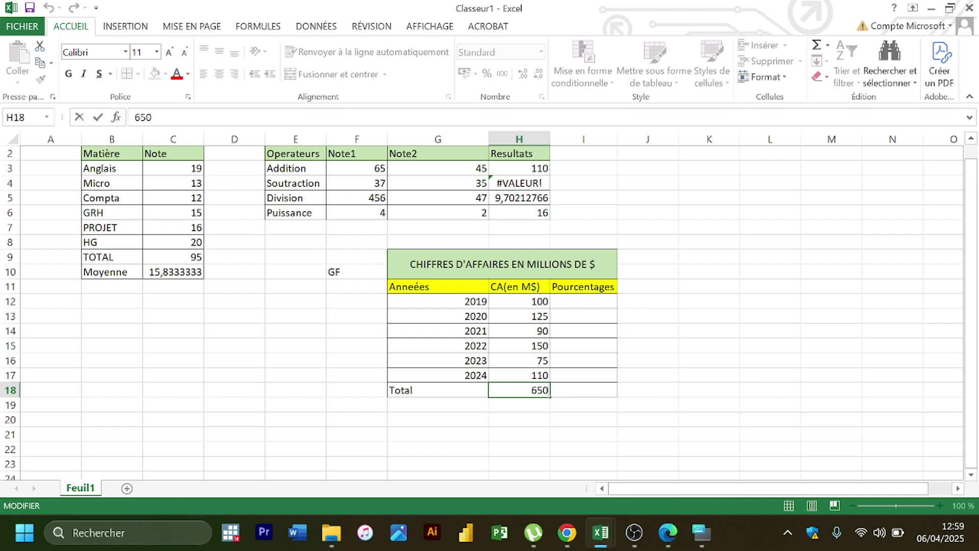
key(BackSpace)
key(BackSpace)
text(=)
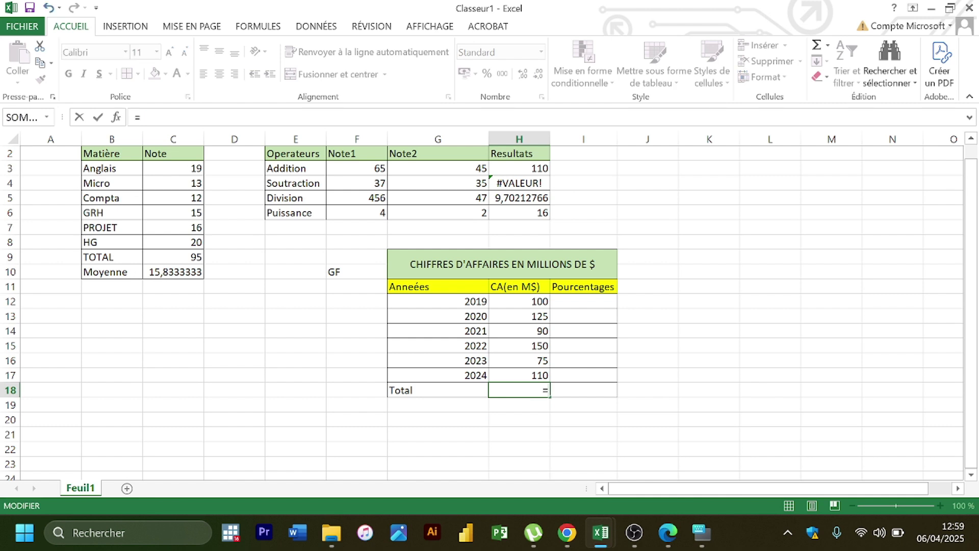
text(som)
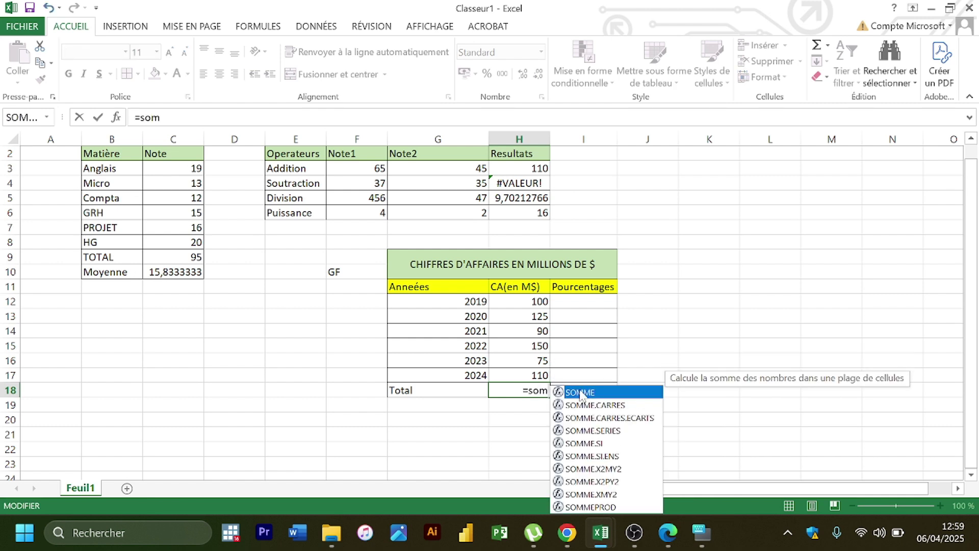
double_click(581, 394)
click(532, 303)
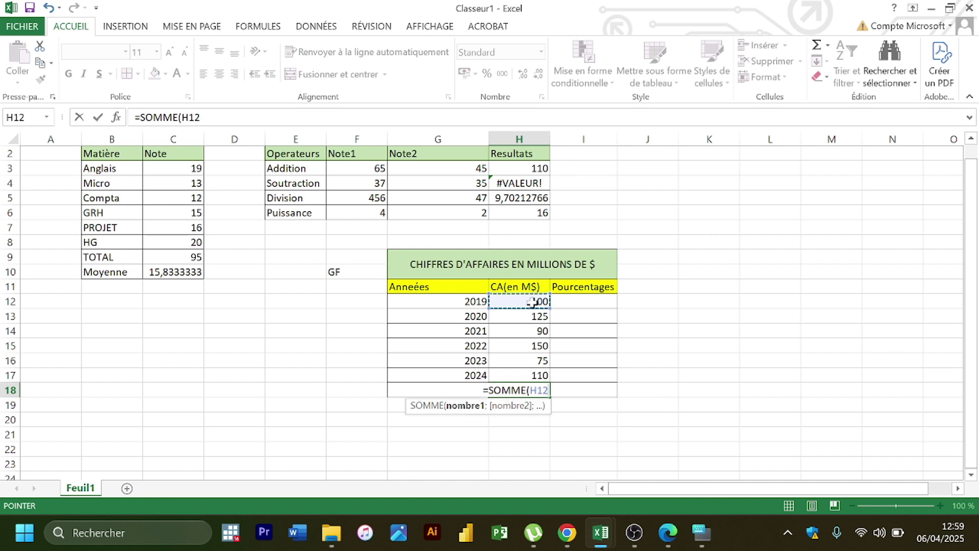
key(F8)
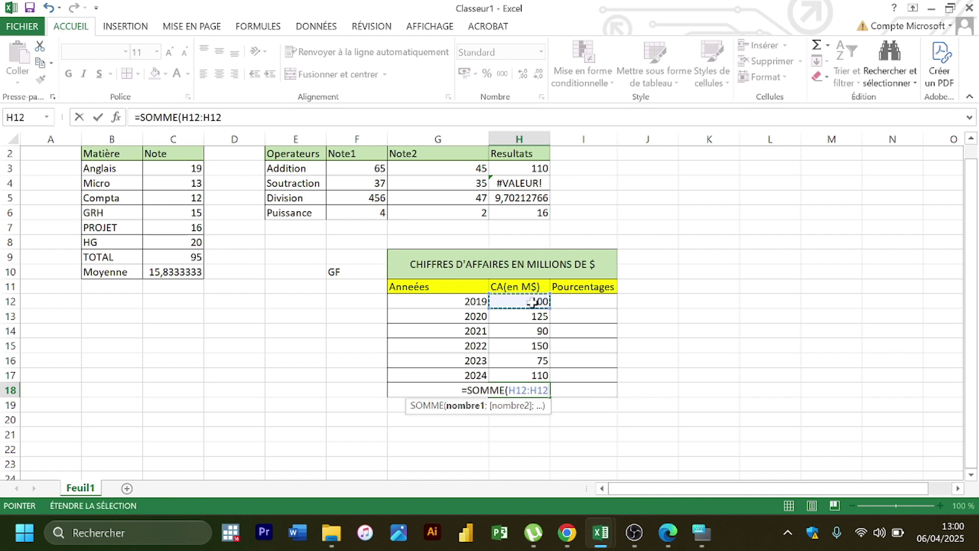
click(529, 378)
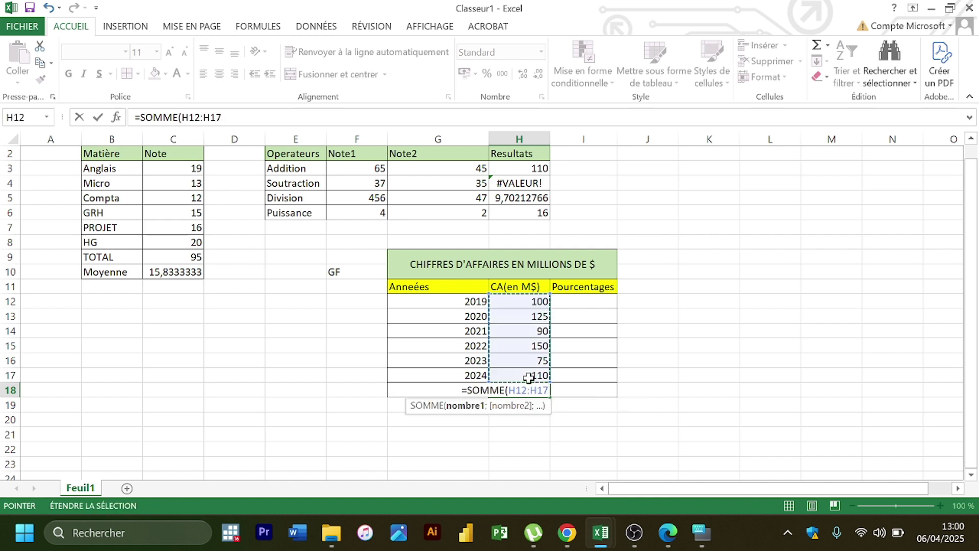
key(Return)
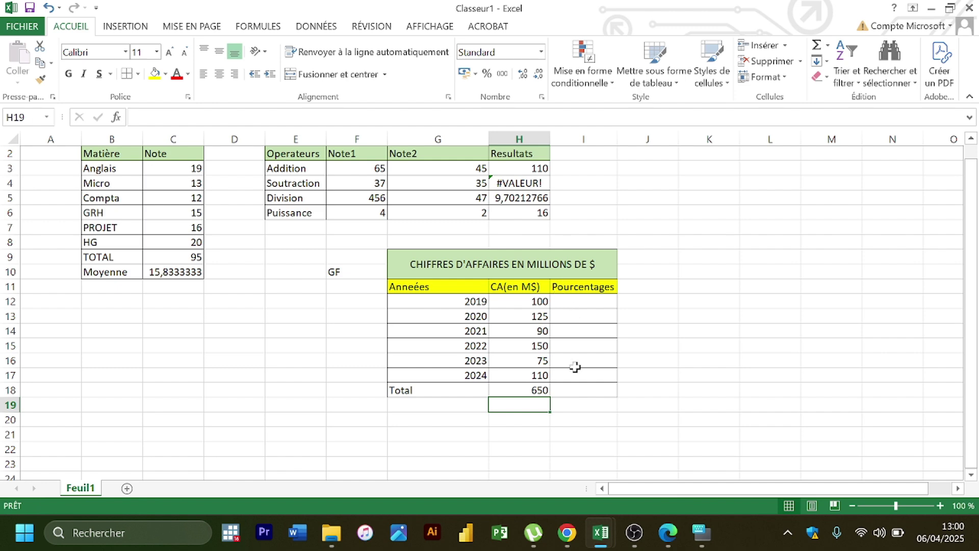
Read the course PDF's section on calculating each year's percentage of the total turnover, and return to the workbook.
click(558, 302)
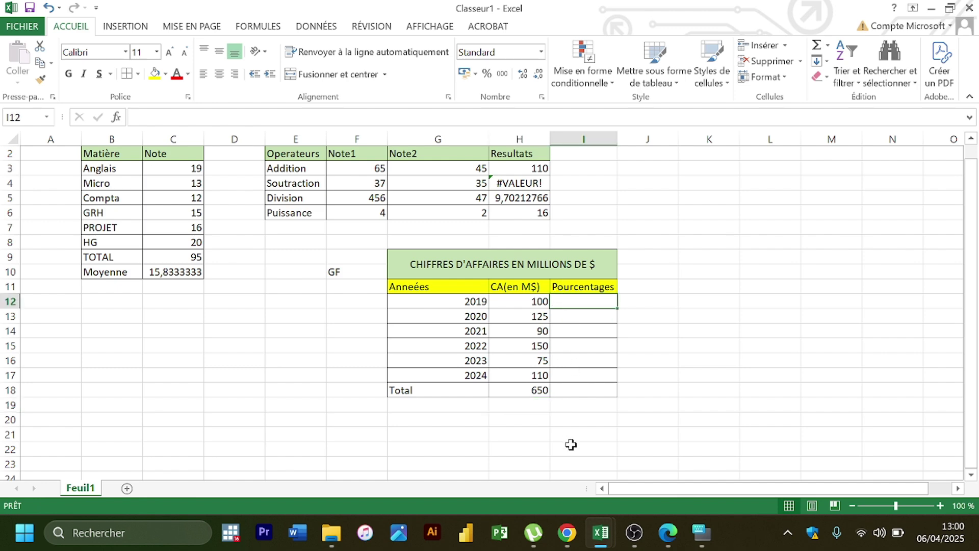
click(663, 528)
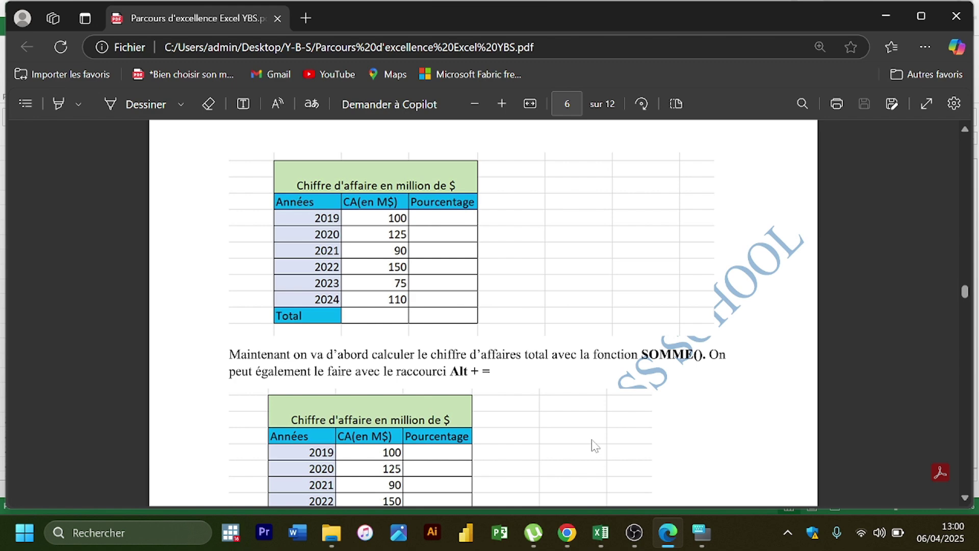
scroll(595, 446, up, 5)
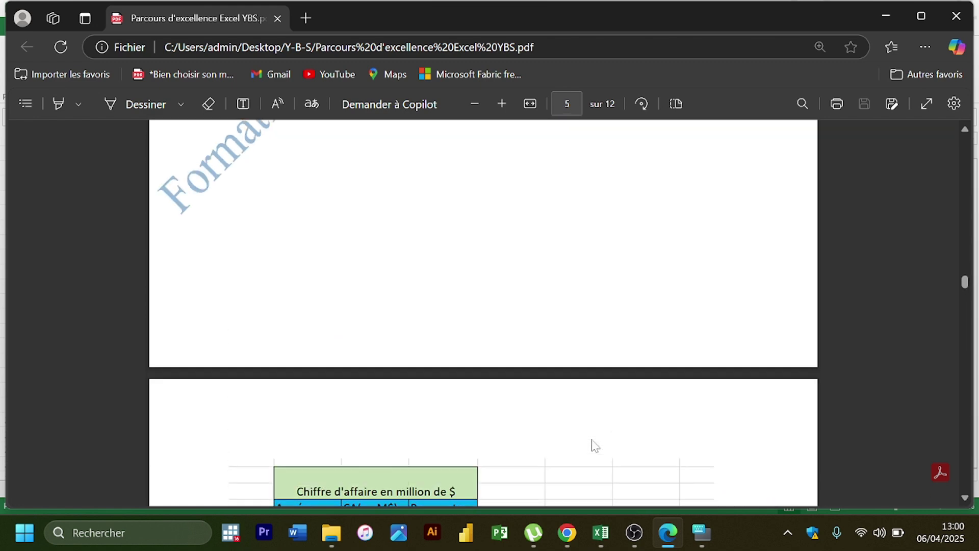
scroll(594, 446, down, 7)
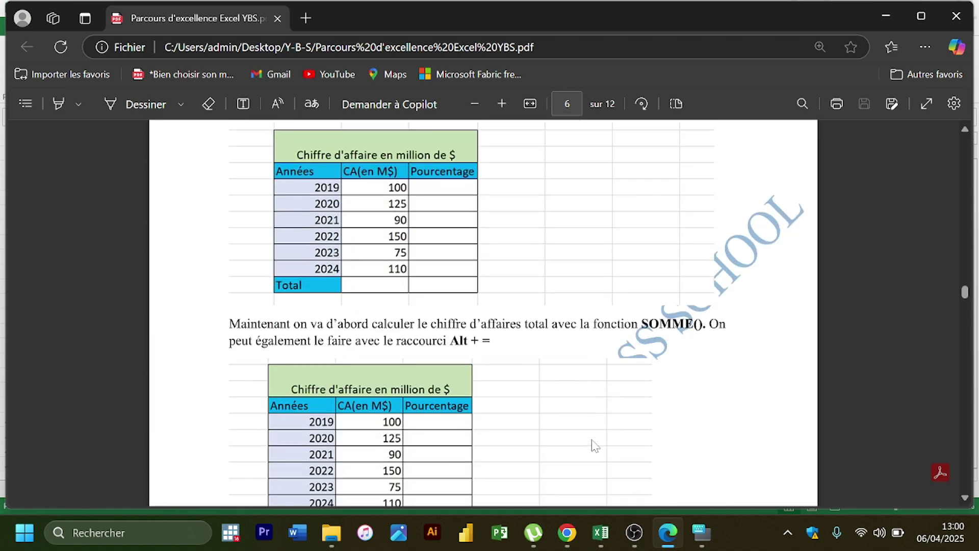
scroll(594, 446, down, 1)
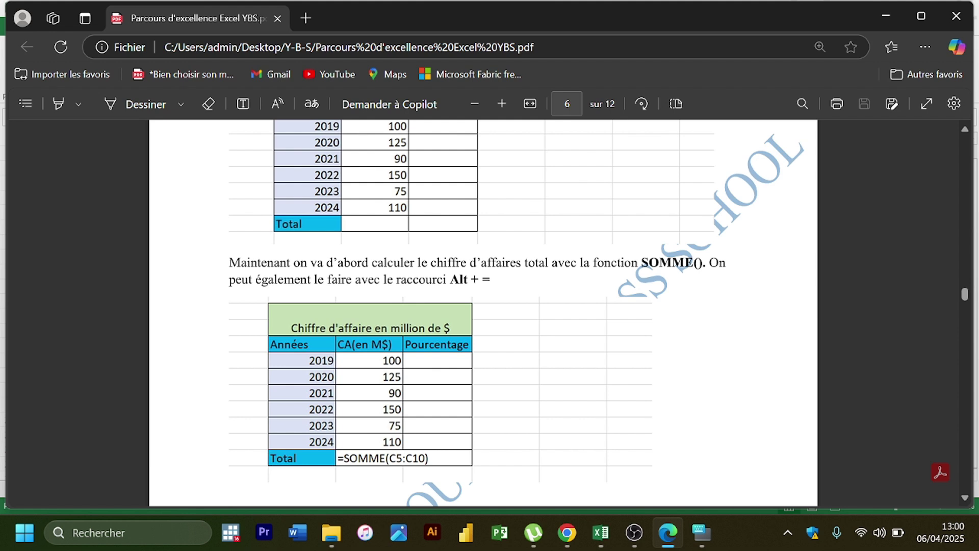
scroll(454, 309, down, 3)
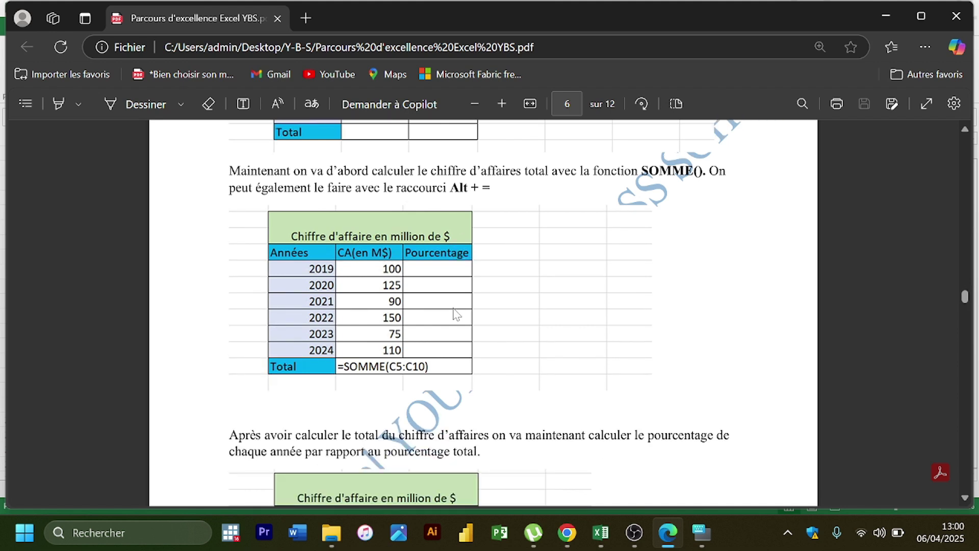
scroll(456, 314, down, 1)
scroll(455, 313, down, 1)
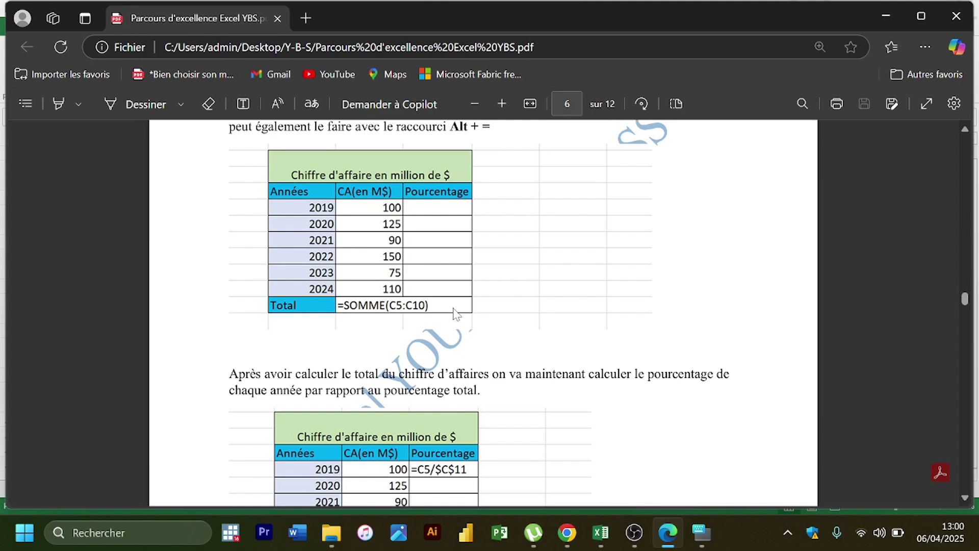
scroll(455, 313, down, 4)
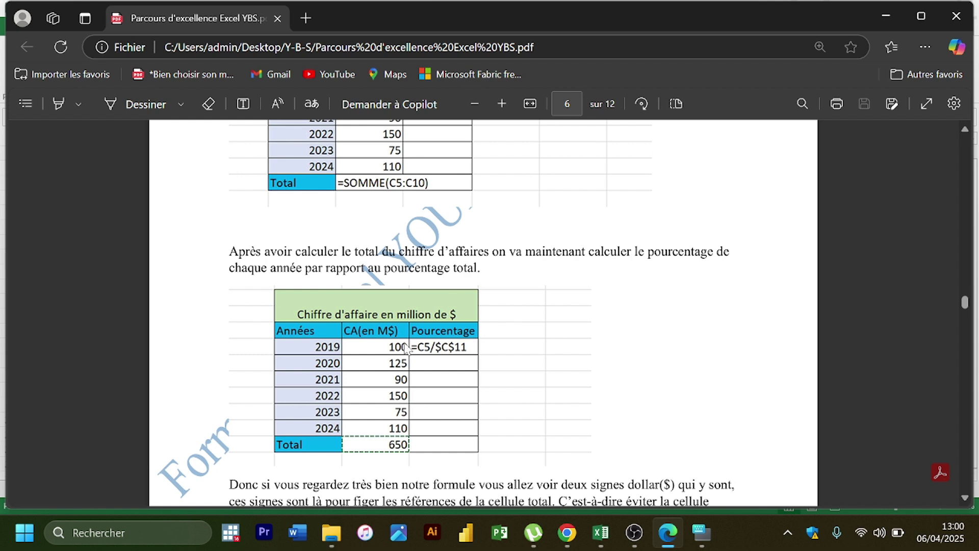
scroll(389, 397, up, 3)
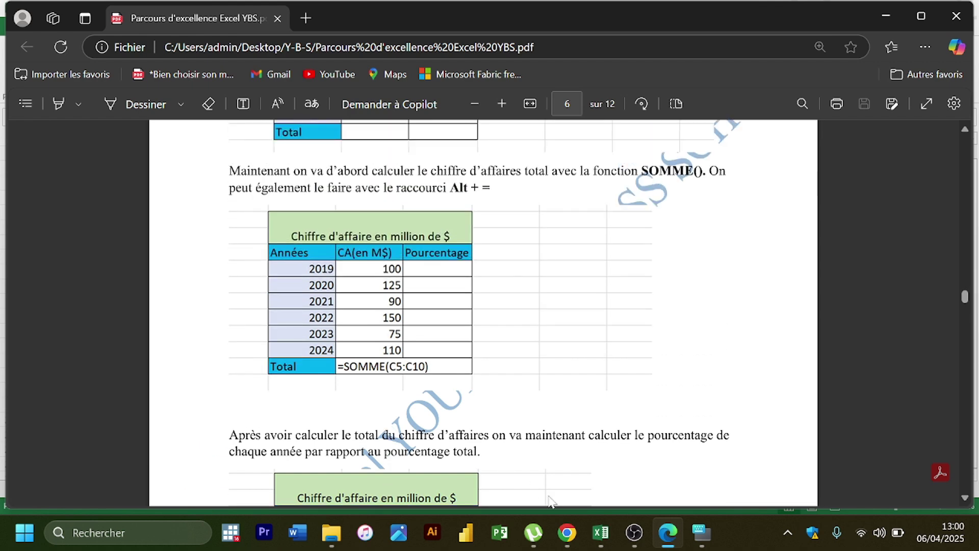
click(601, 533)
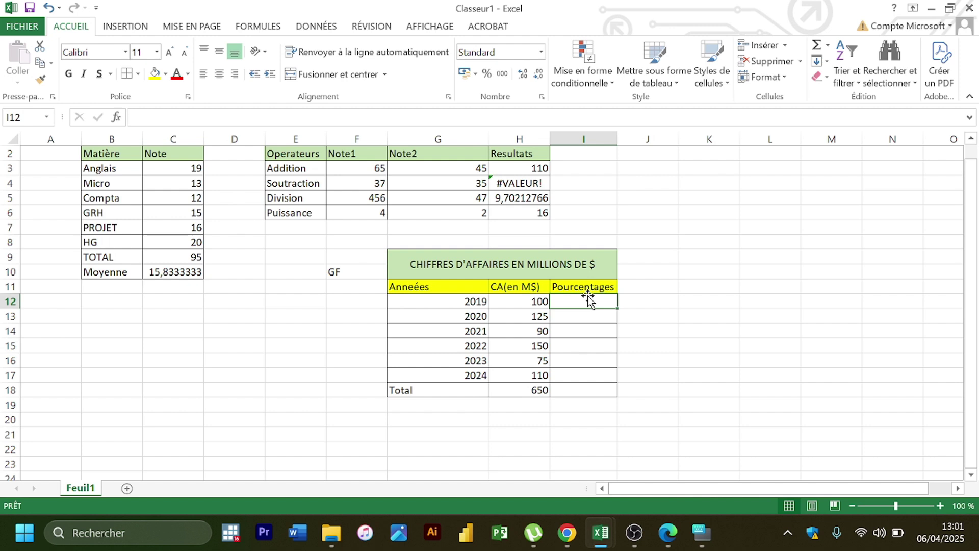
Calculate the 2019 percentage in I12 with the formula =H12/H18.
click(540, 304)
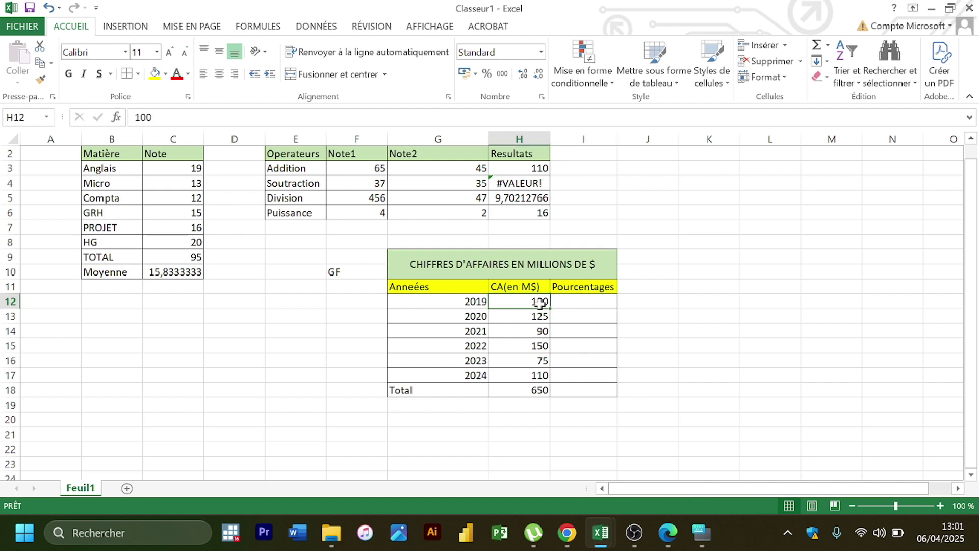
click(563, 298)
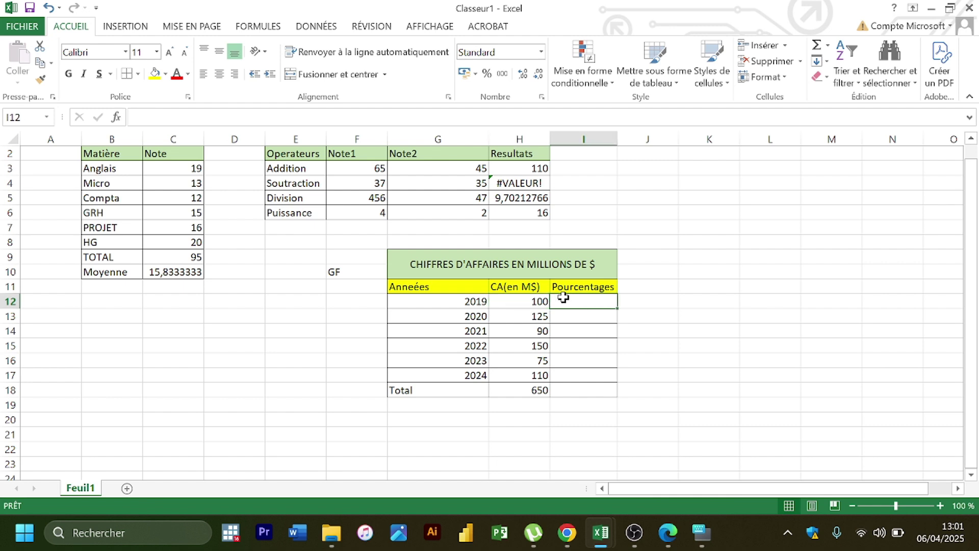
text(=)
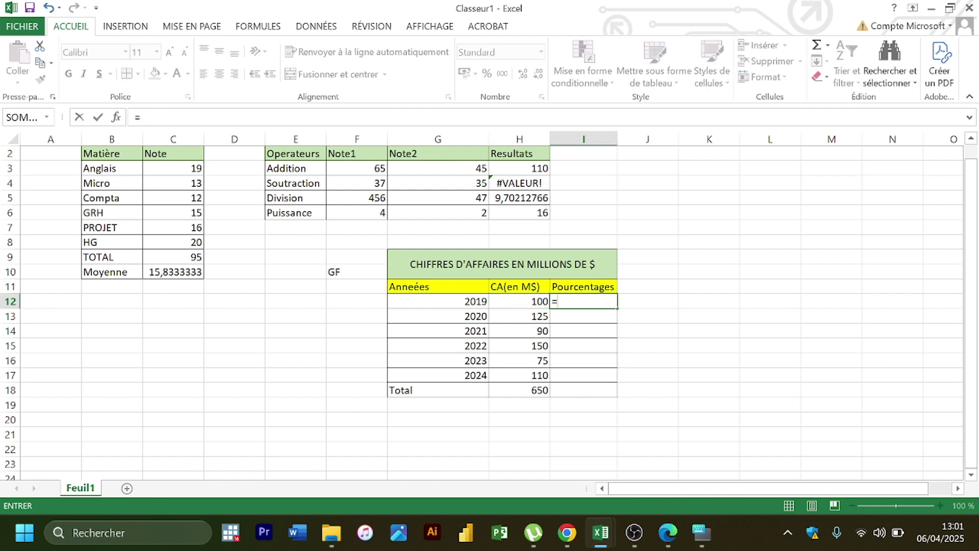
click(534, 303)
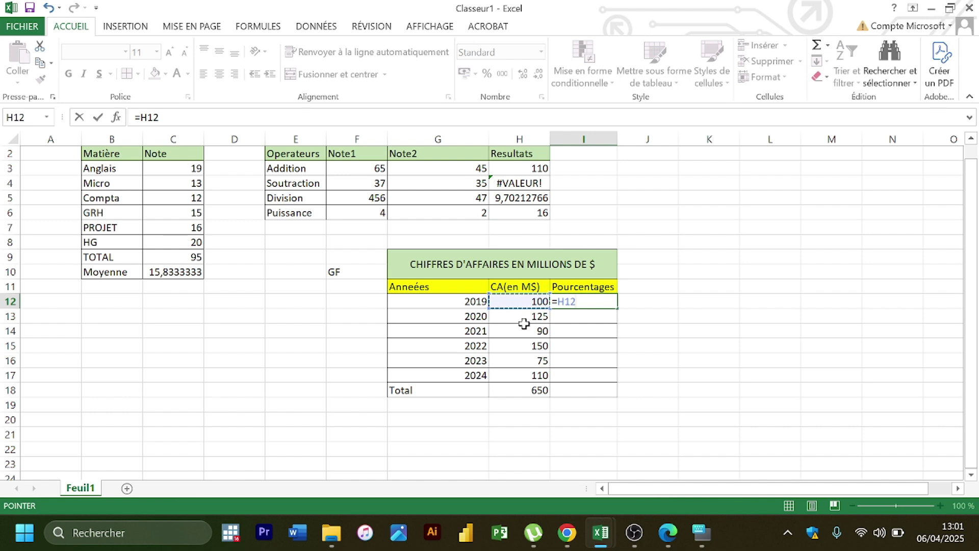
text(/)
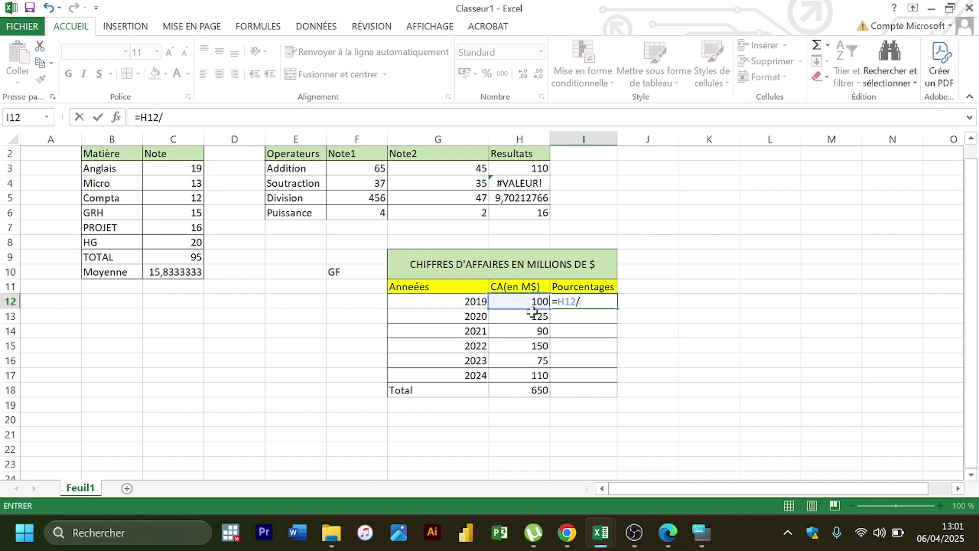
click(532, 389)
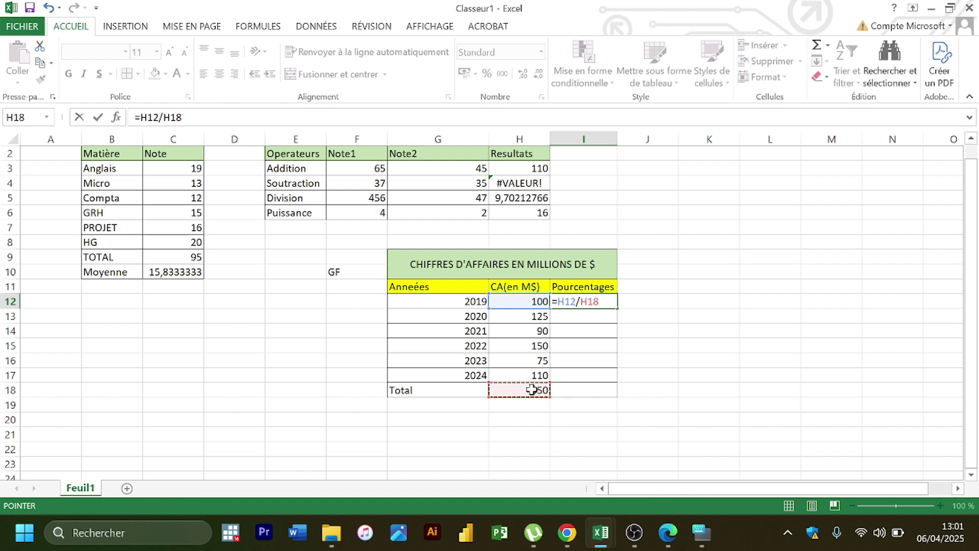
key(Return)
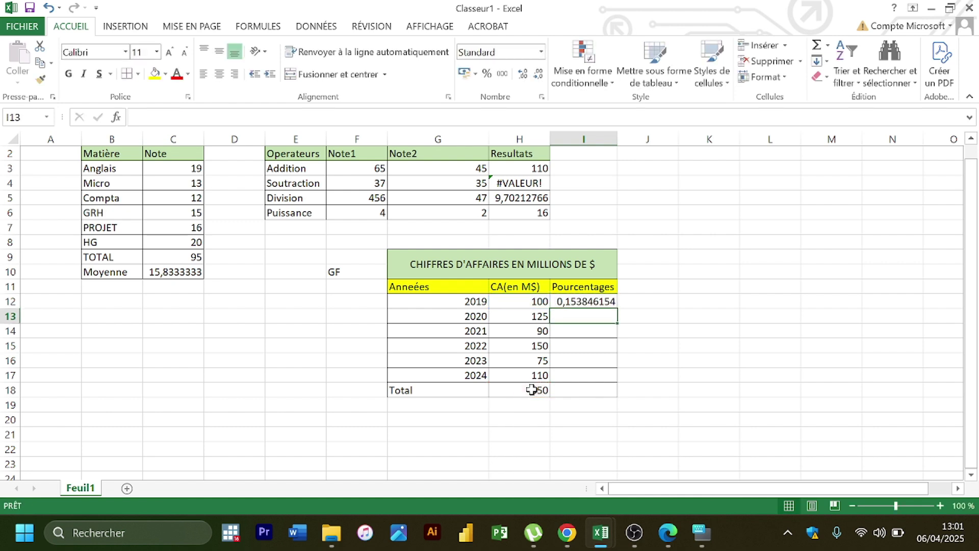
click(631, 301)
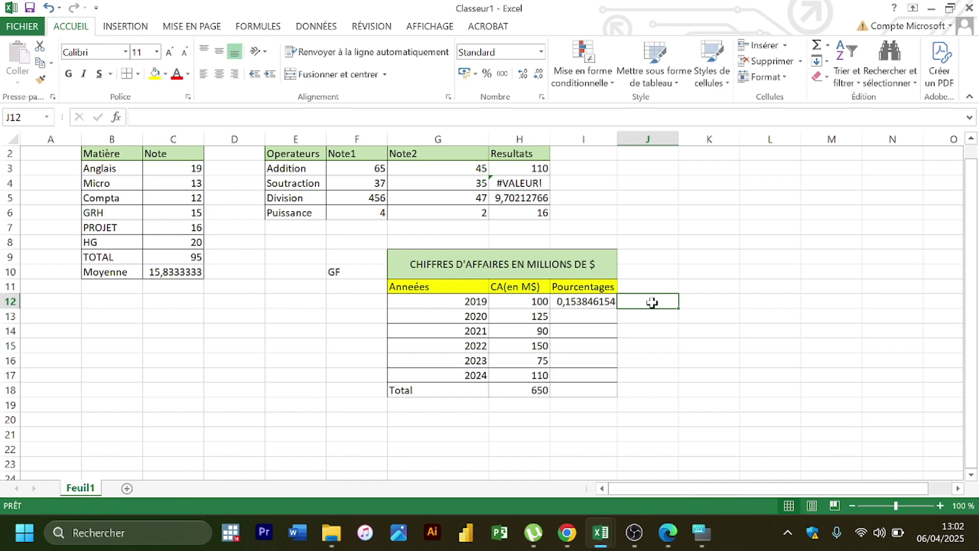
Examine the percentage formula in the course PDF and its explanation of the dollar signs that fix the total cell.
click(658, 544)
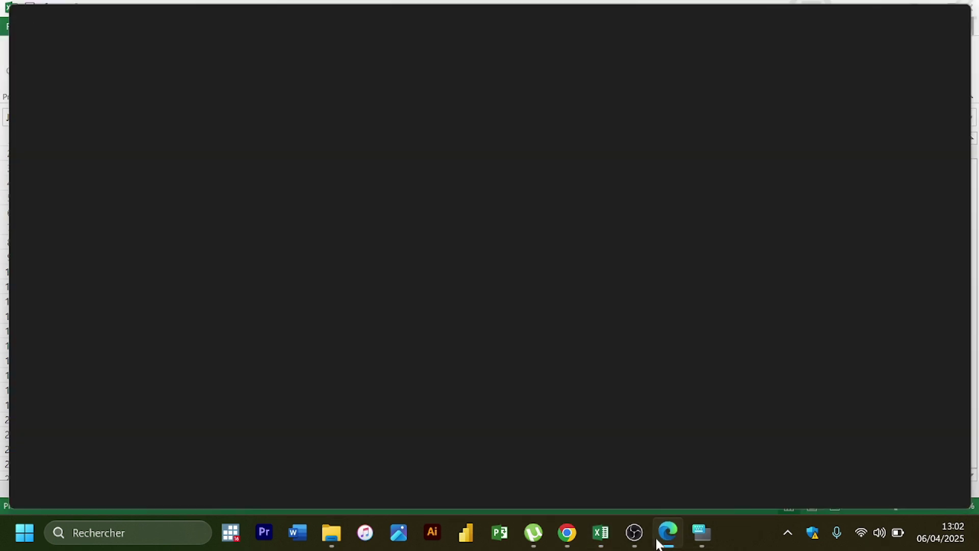
scroll(588, 387, down, 3)
scroll(588, 388, down, 3)
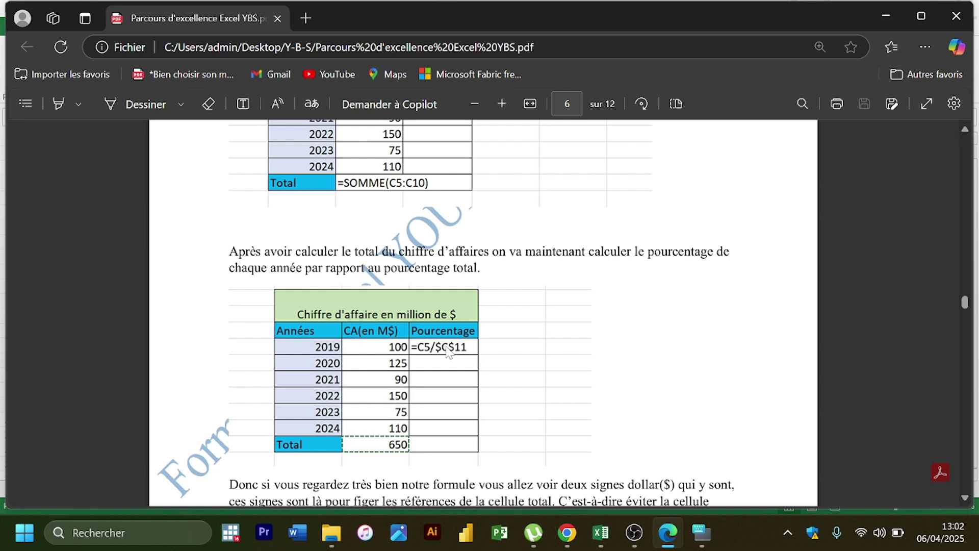
scroll(447, 351, down, 5)
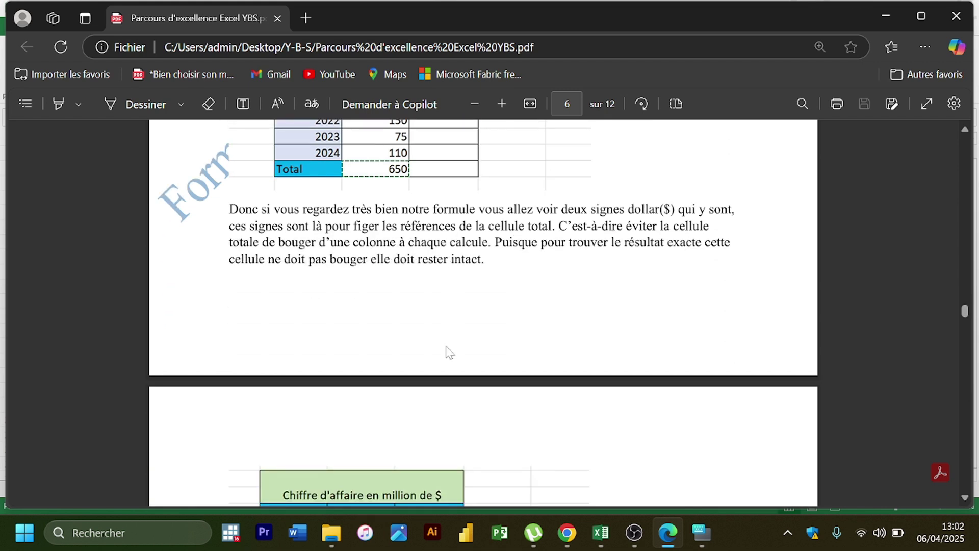
Reread the dollar-sign explanation and the example percentage table in the course PDF, and return to the Excel workbook.
scroll(449, 352, down, 2)
scroll(449, 352, up, 4)
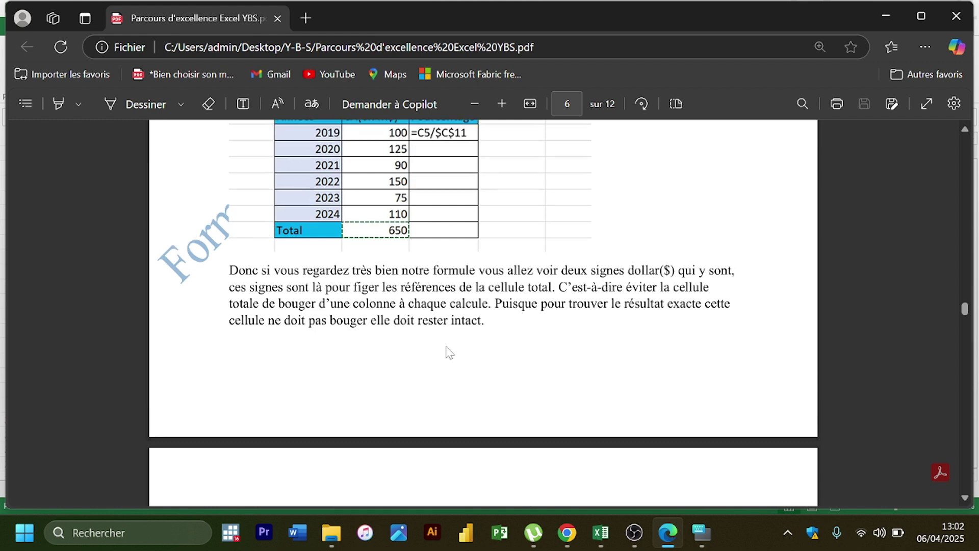
scroll(449, 352, up, 4)
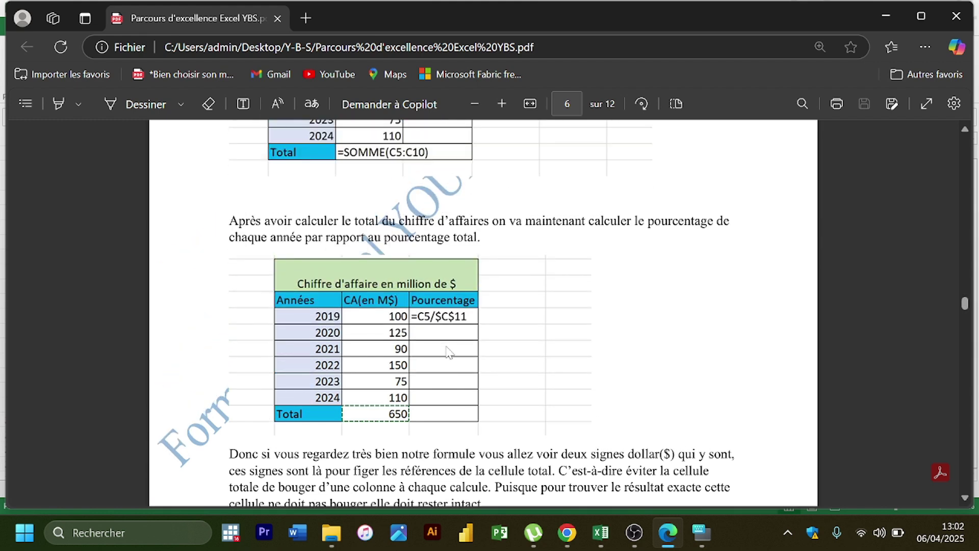
scroll(447, 352, up, 1)
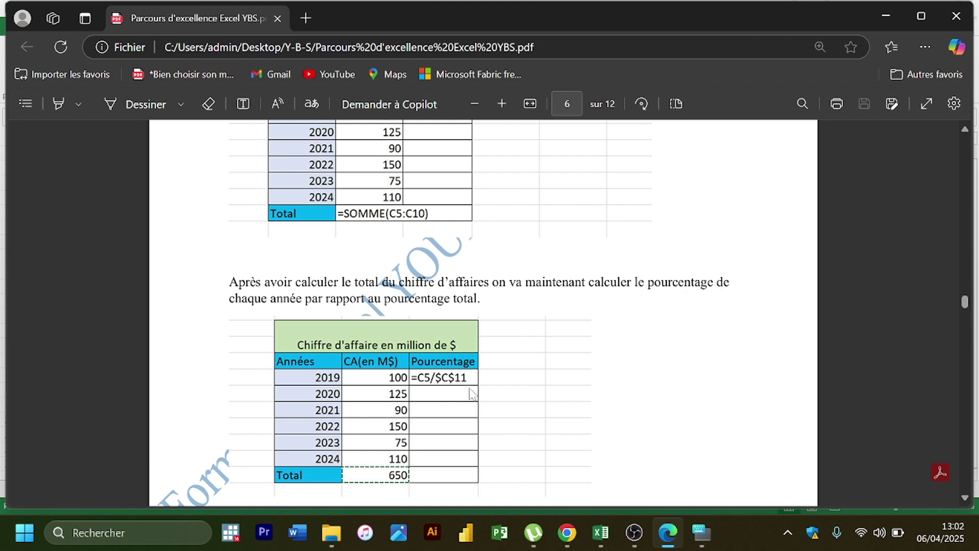
mouse_move(682, 539)
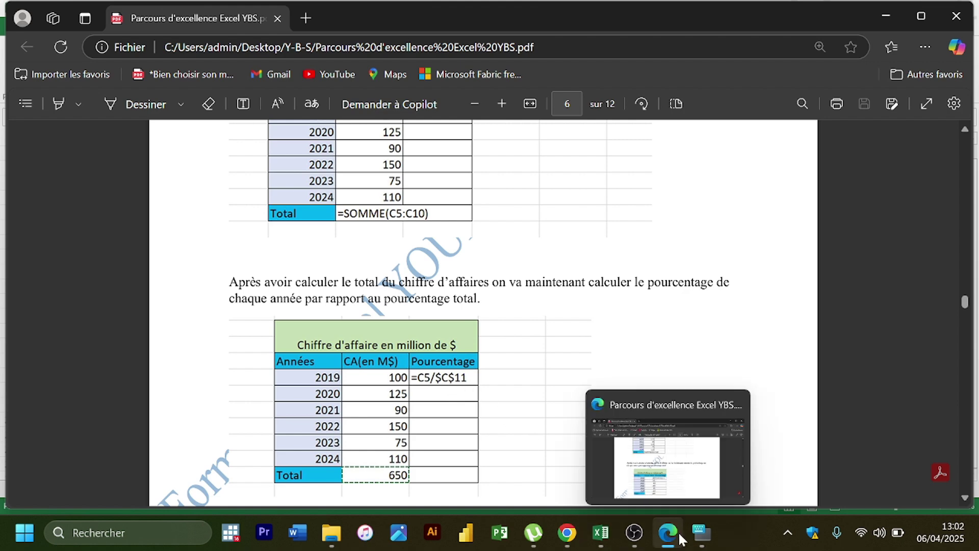
click(663, 484)
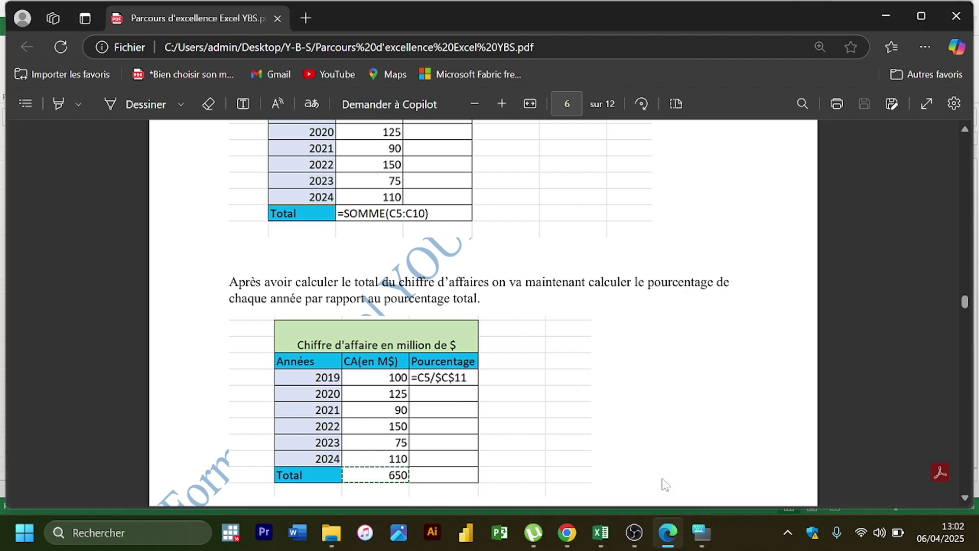
click(668, 533)
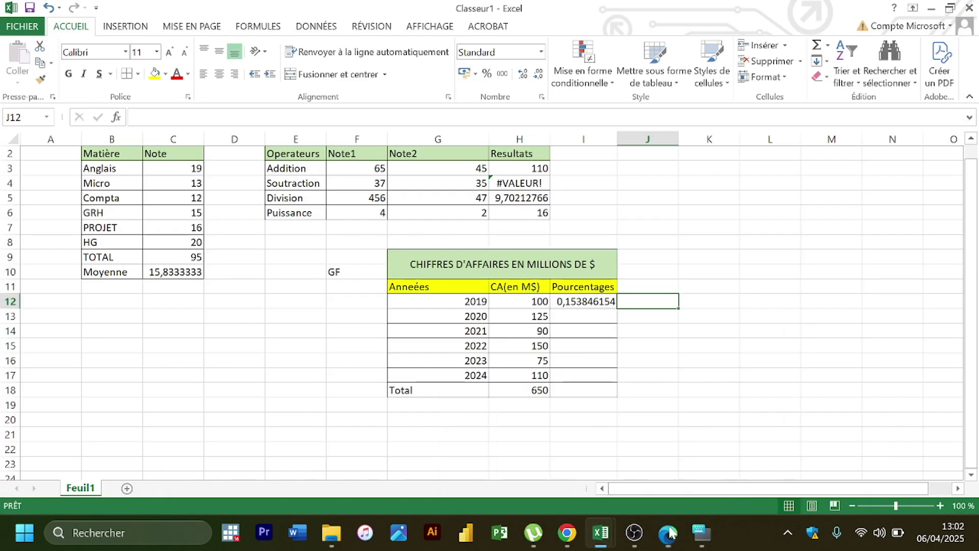
Enter 650 in cell J6, outside the turnover table.
click(527, 436)
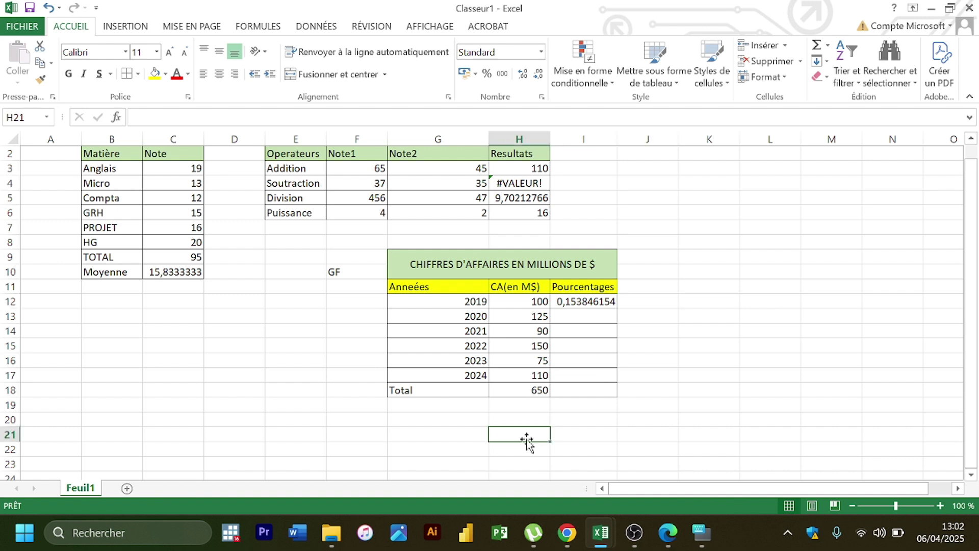
click(654, 209)
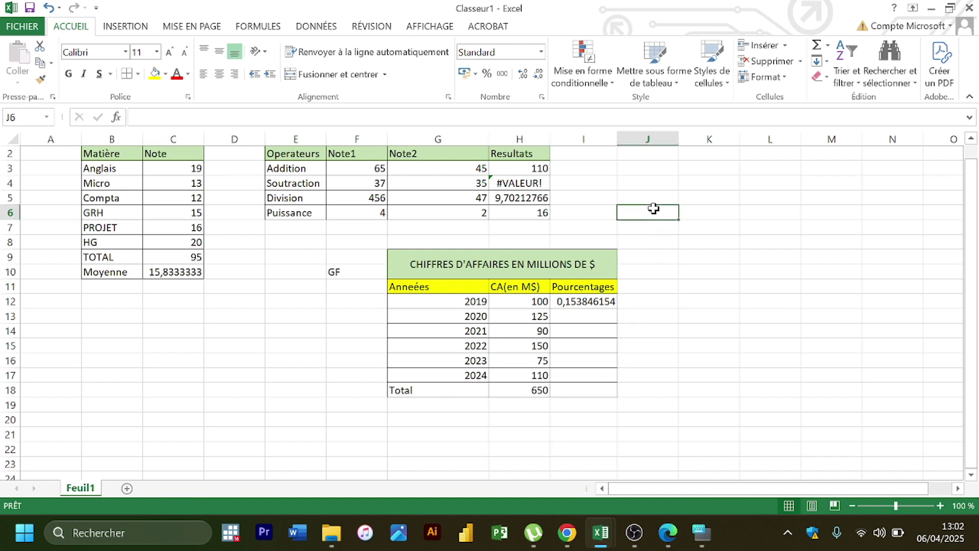
text(650)
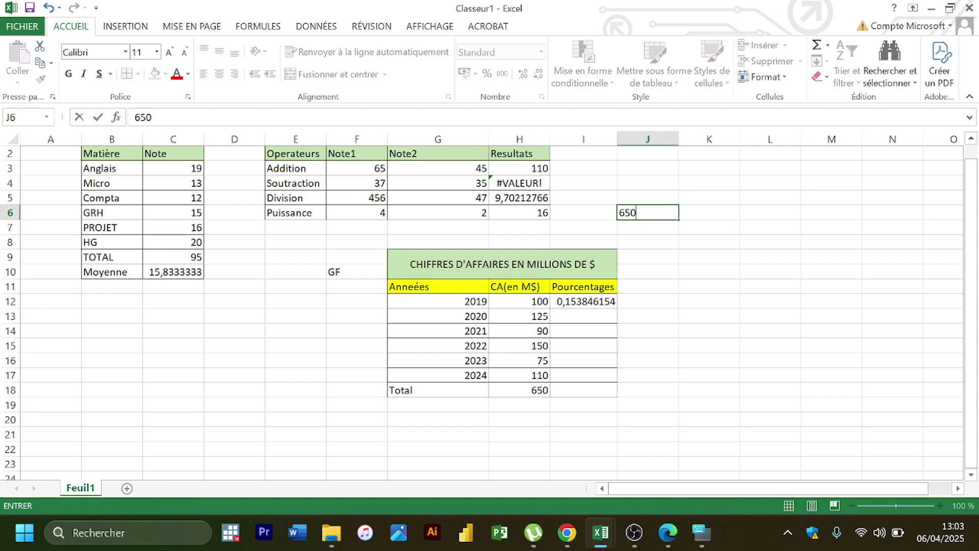
Change the 2019 percentage formula in I12 to =H12/J6.
click(595, 306)
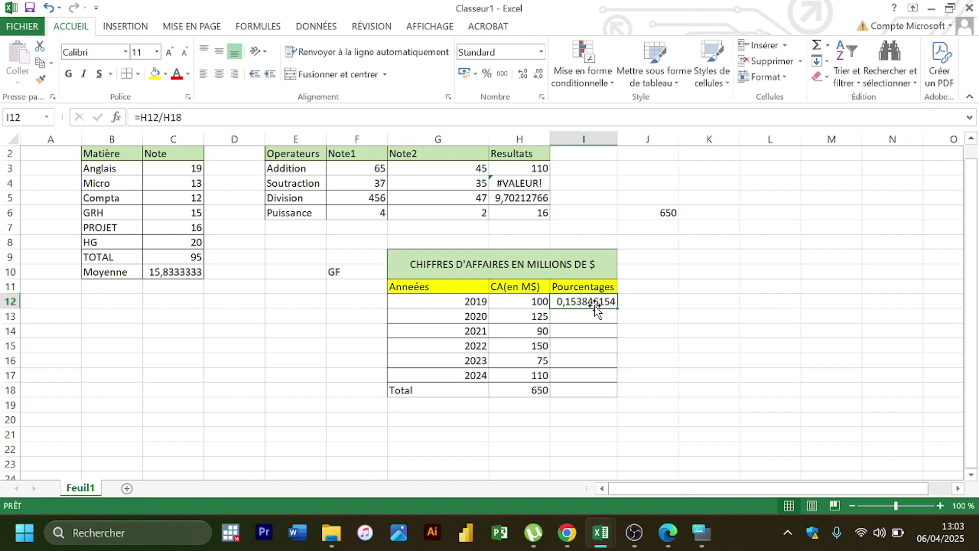
double_click(597, 305)
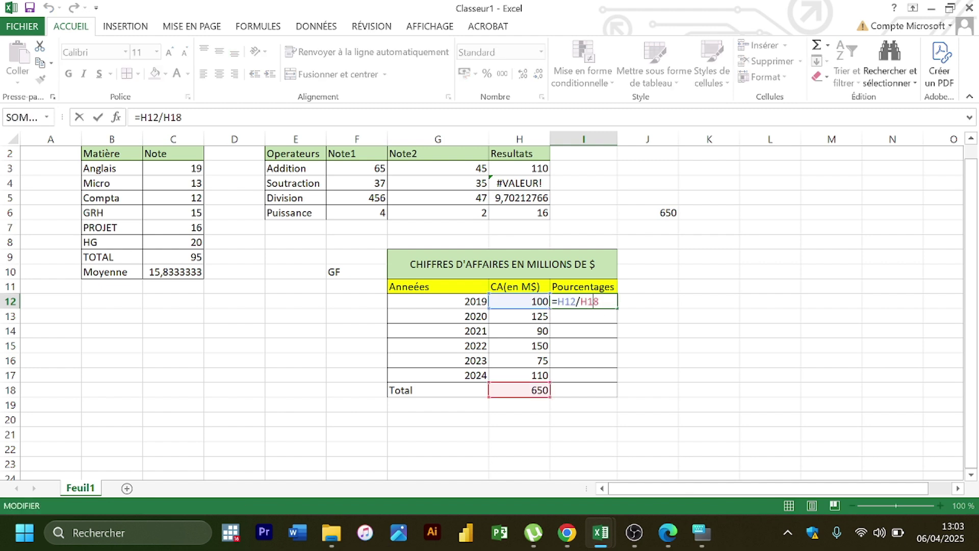
key(BackSpace)
key(BackSpace)
key(BackSpace)
key(BackSpace)
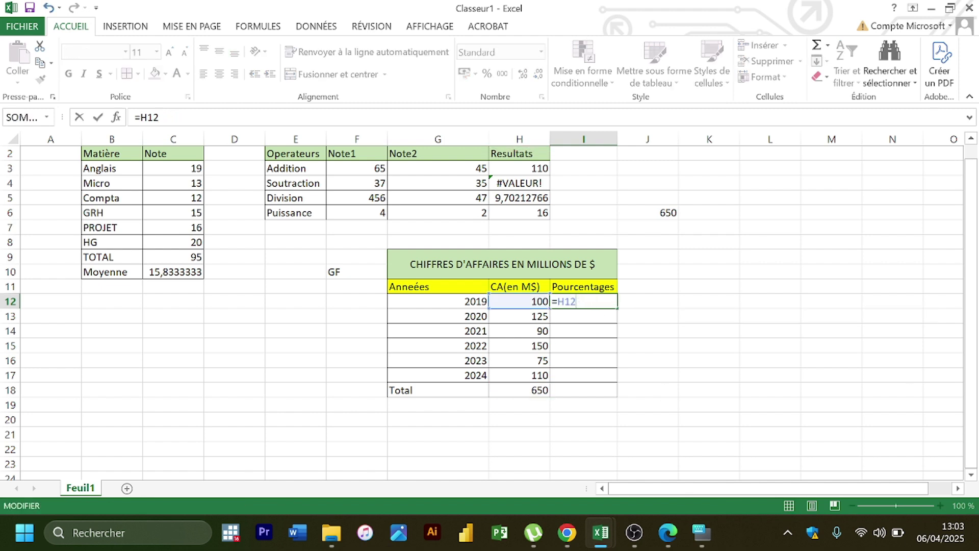
text(/)
click(665, 213)
key(Return)
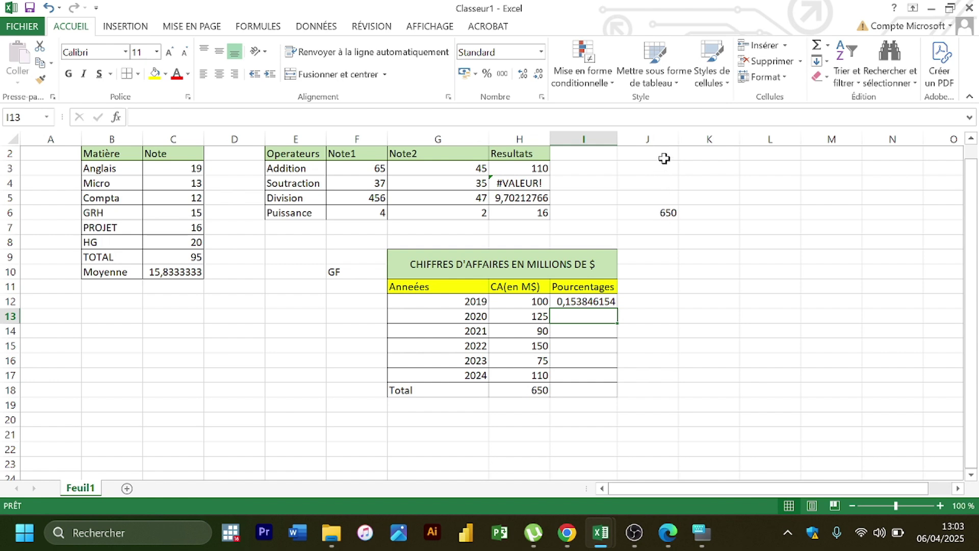
Surround J6 with filler text by entering mfkk in J7, heke in J5 and ggey in J4.
click(667, 228)
text(mfkk)
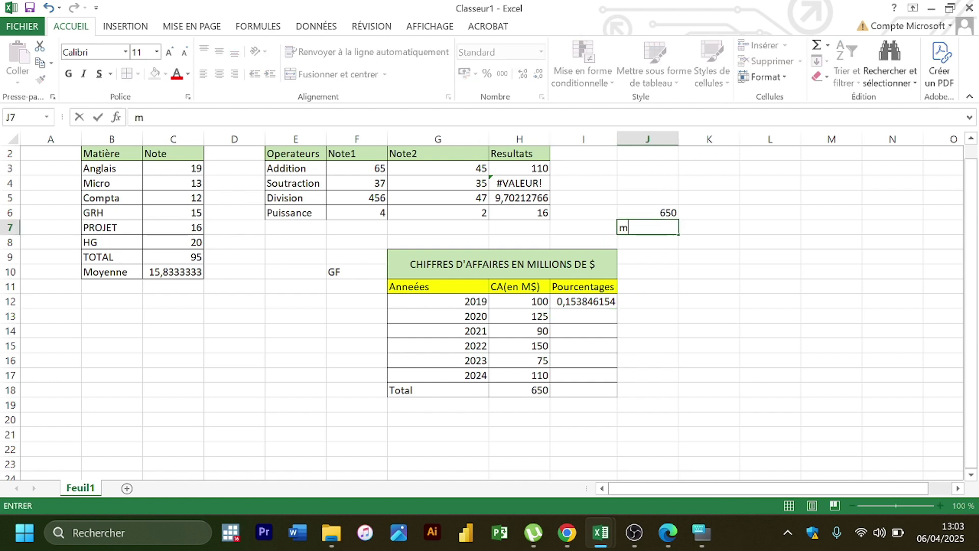
click(667, 197)
text(heke)
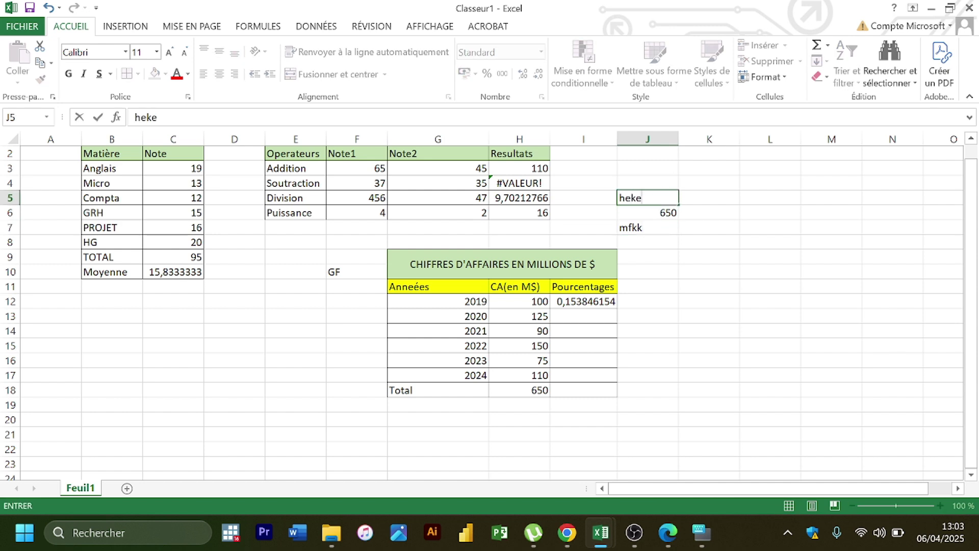
key(Up)
text(ggey)
click(666, 196)
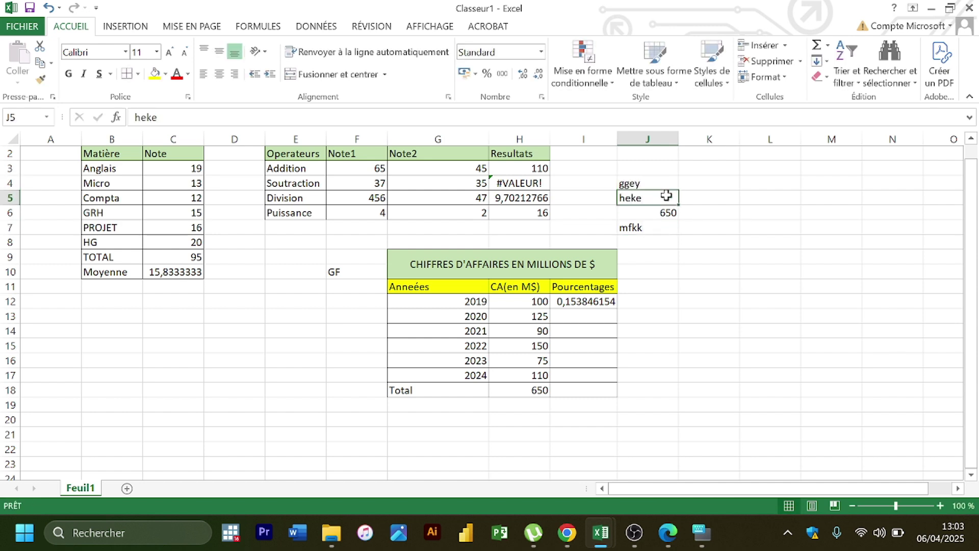
click(670, 243)
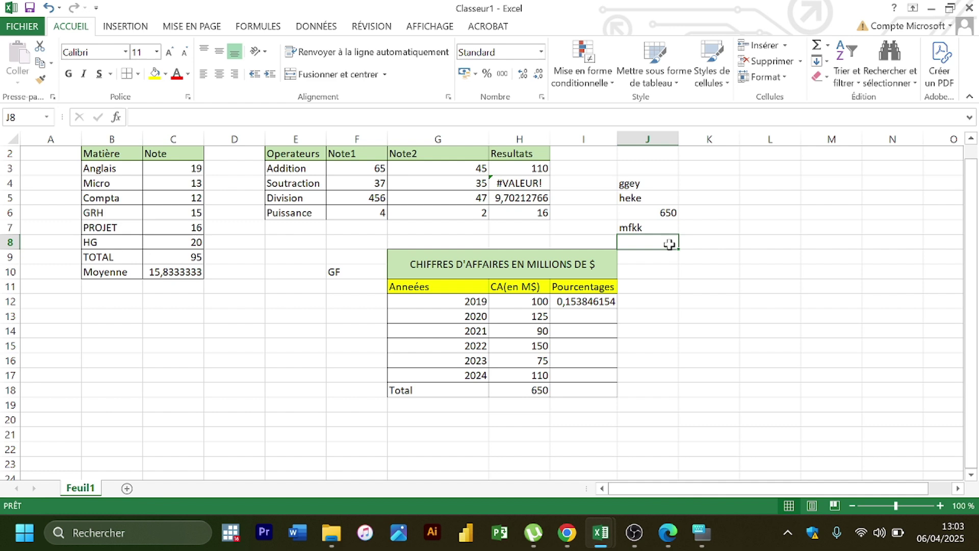
Re-enter the reference to J6 as the divisor in the I12 formula and select the cells J4:J7.
double_click(599, 301)
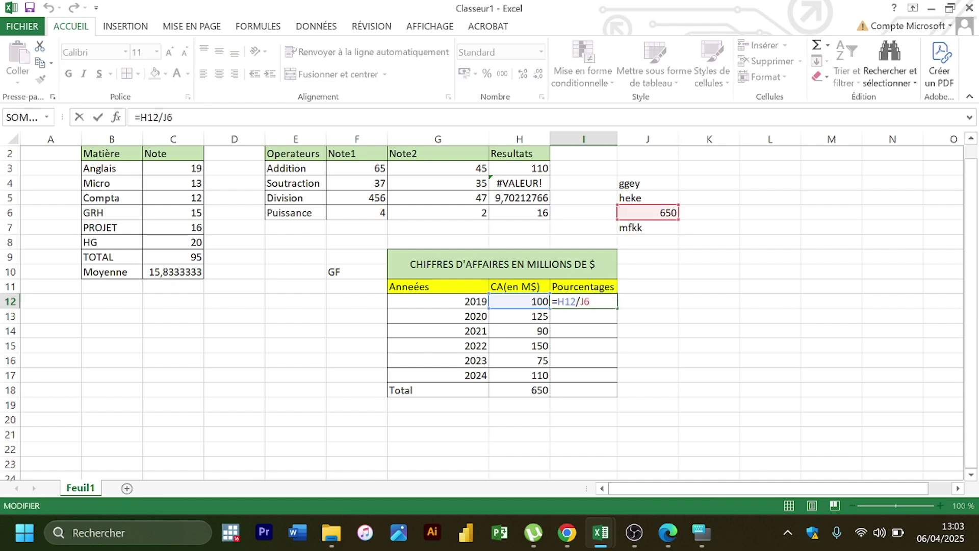
key(BackSpace)
key(BackSpace)
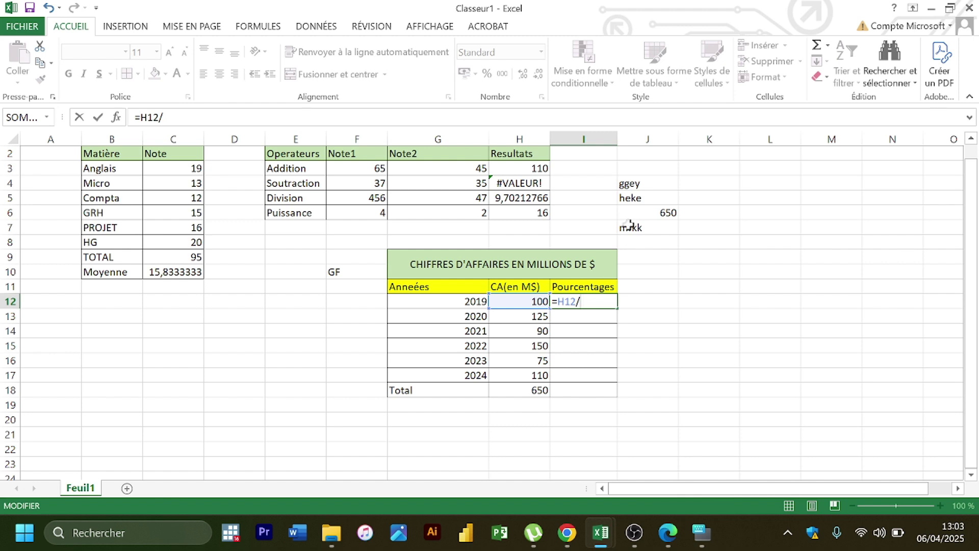
click(660, 210)
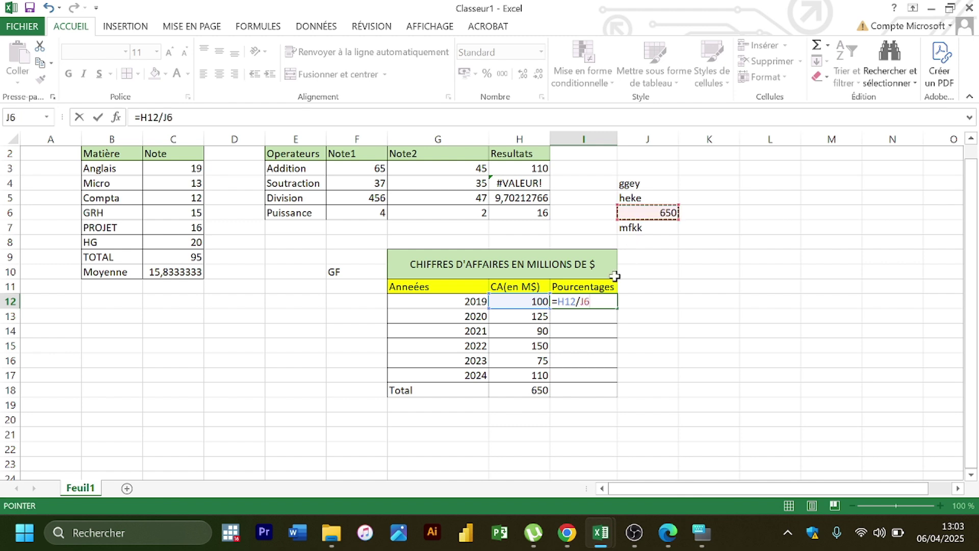
key(Return)
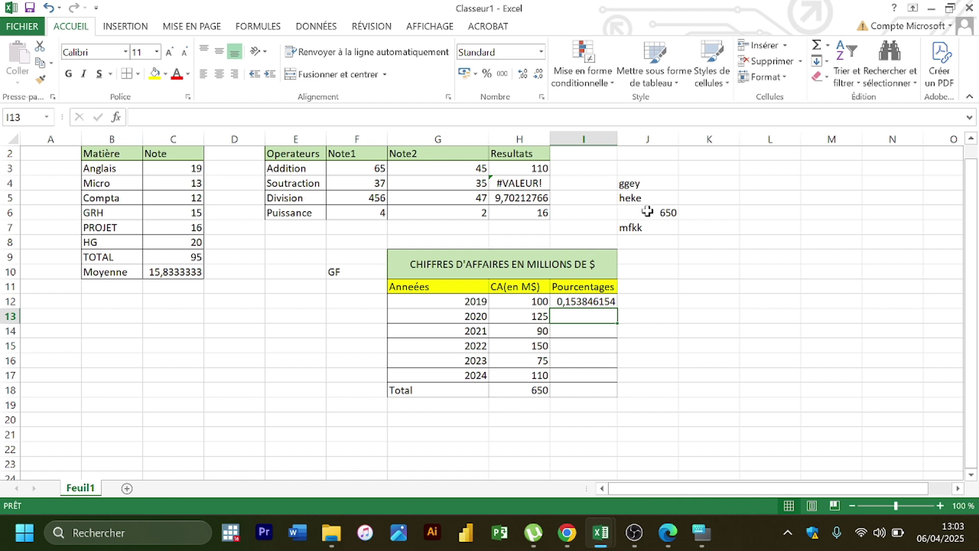
click(583, 303)
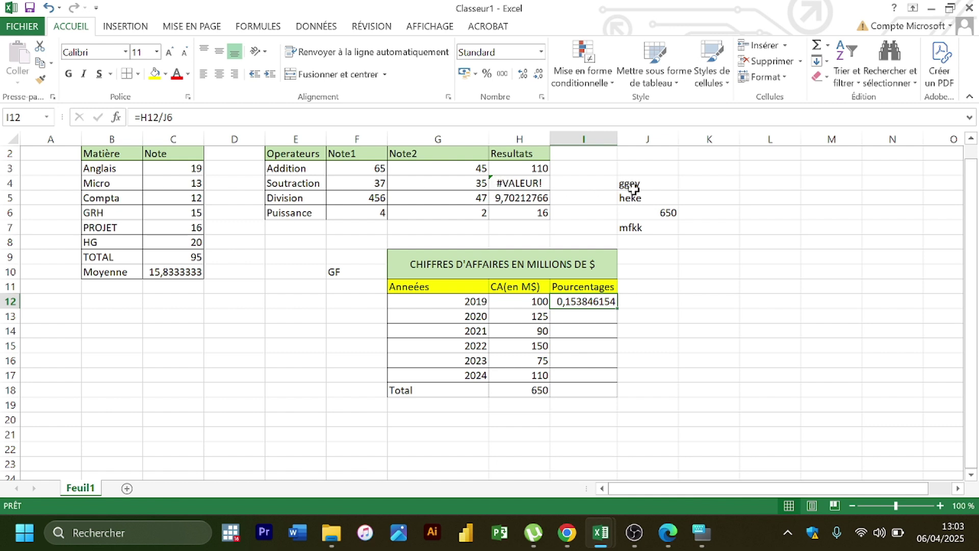
drag(625, 185, 636, 224)
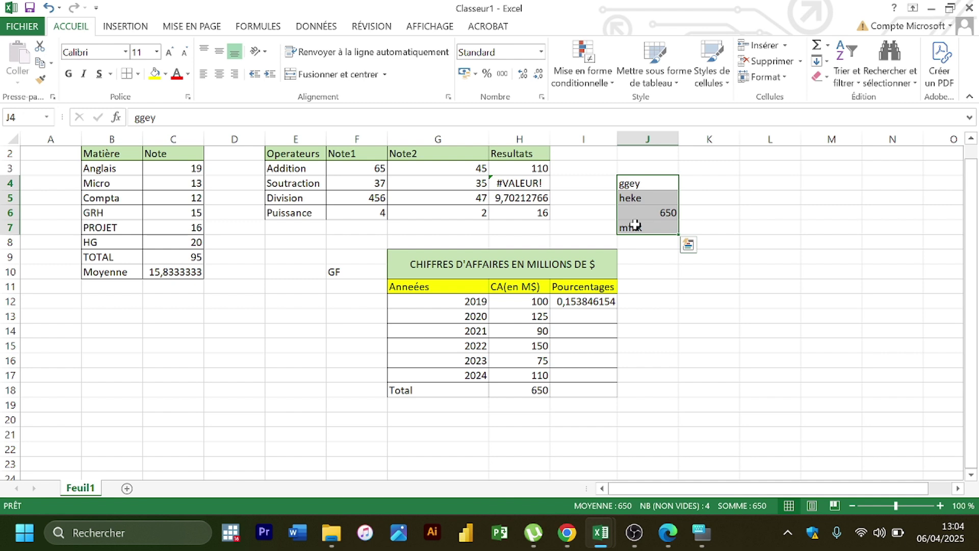
Replace the Division label in E5 with 650.
click(294, 203)
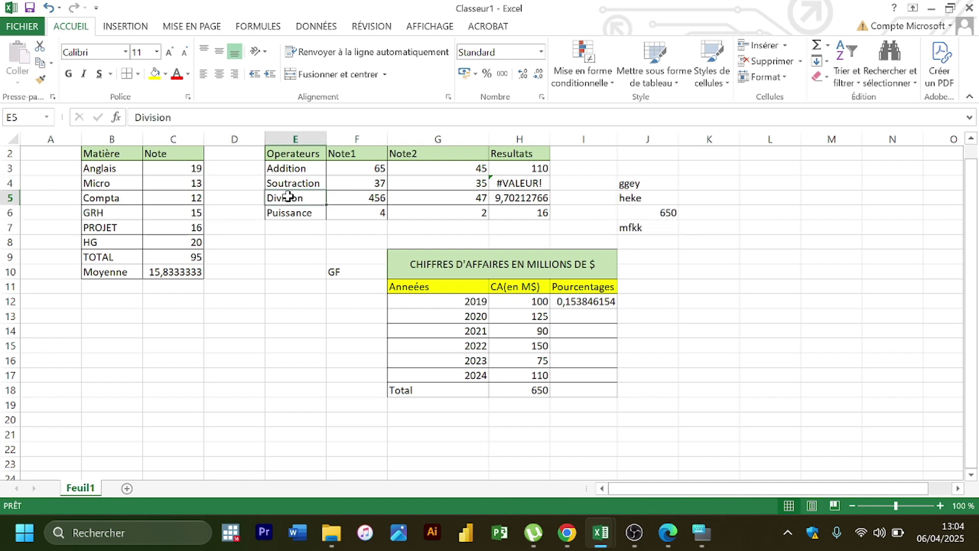
text(650)
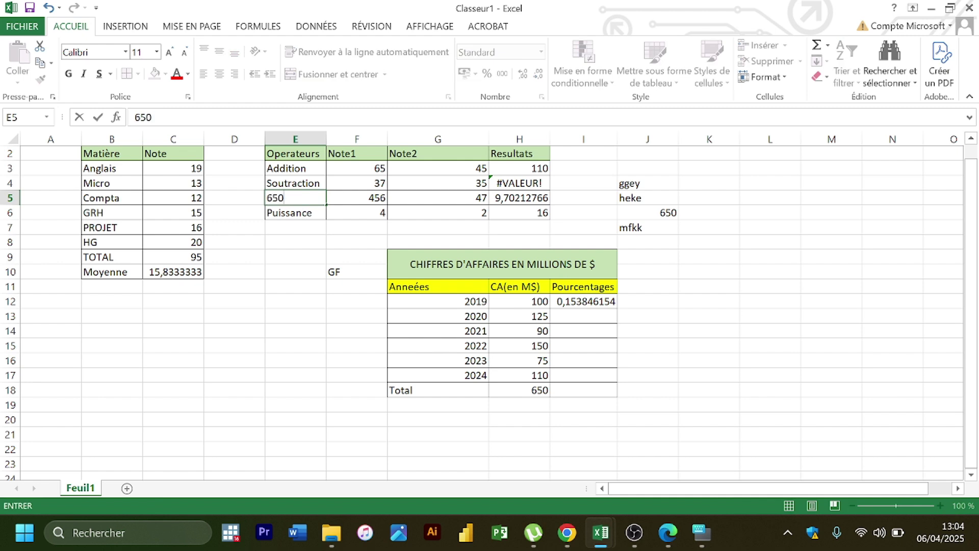
key(Return)
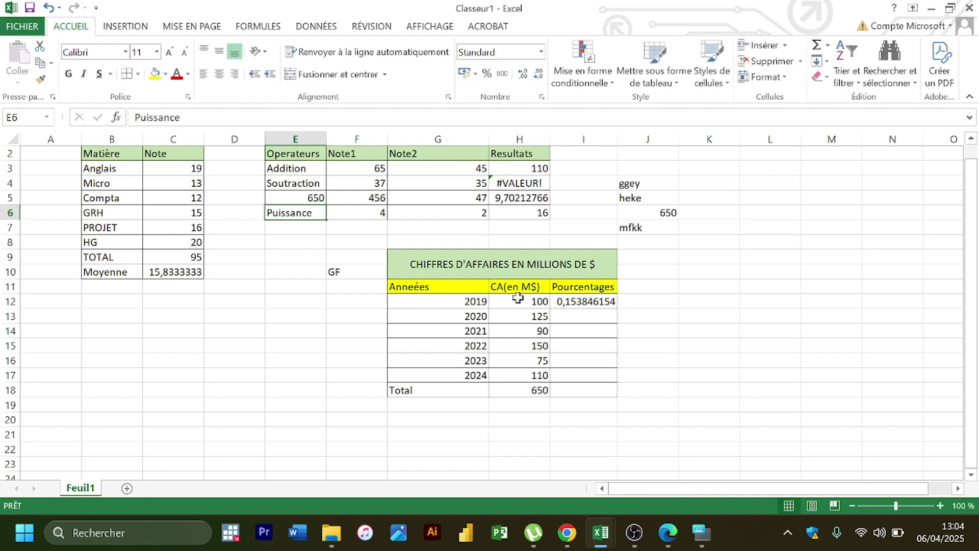
Change the 2019 percentage formula in I12 to =H12/E5.
click(563, 300)
double_click(564, 301)
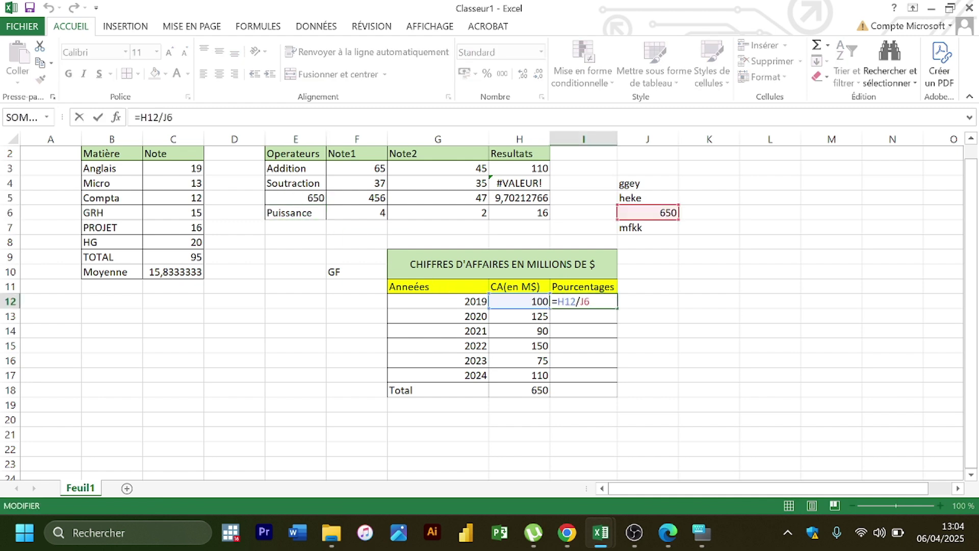
key(BackSpace)
key(BackSpace)
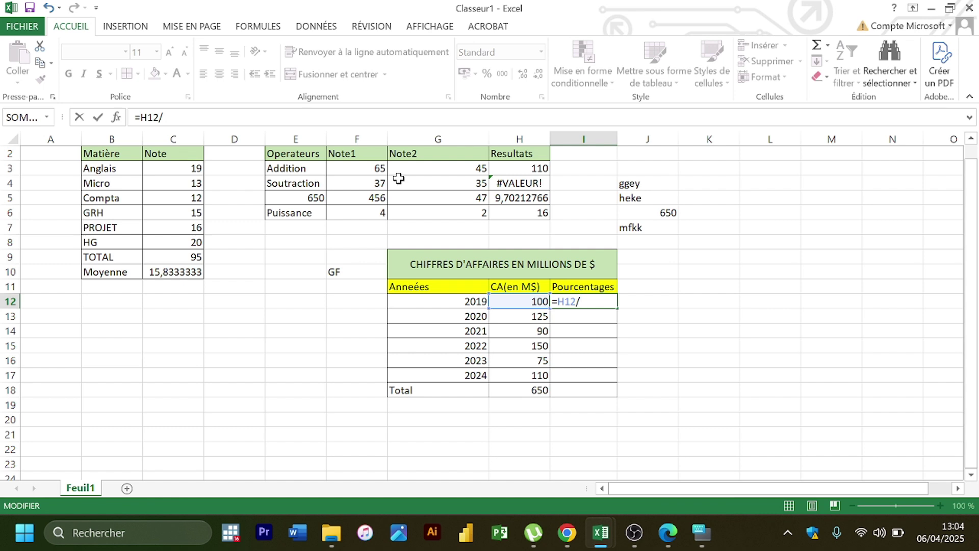
click(313, 198)
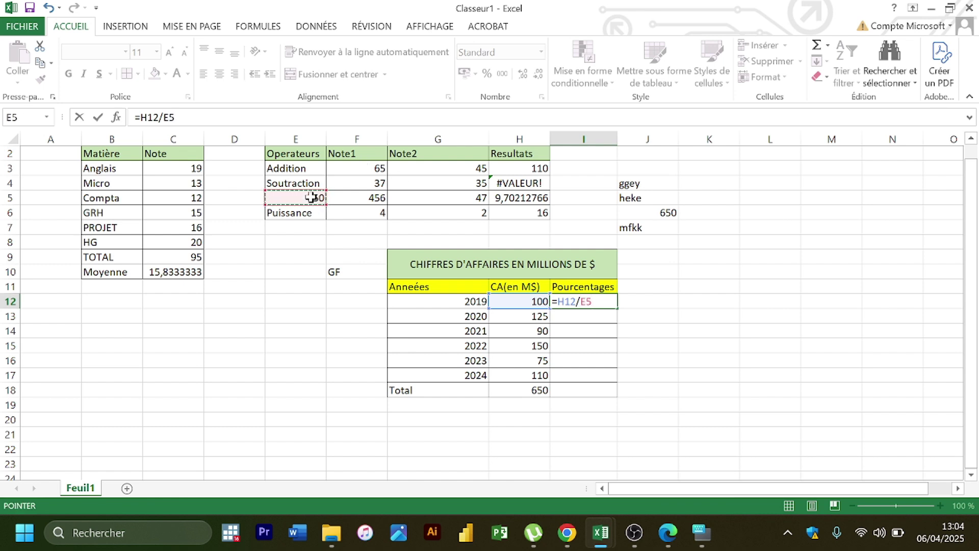
key(Return)
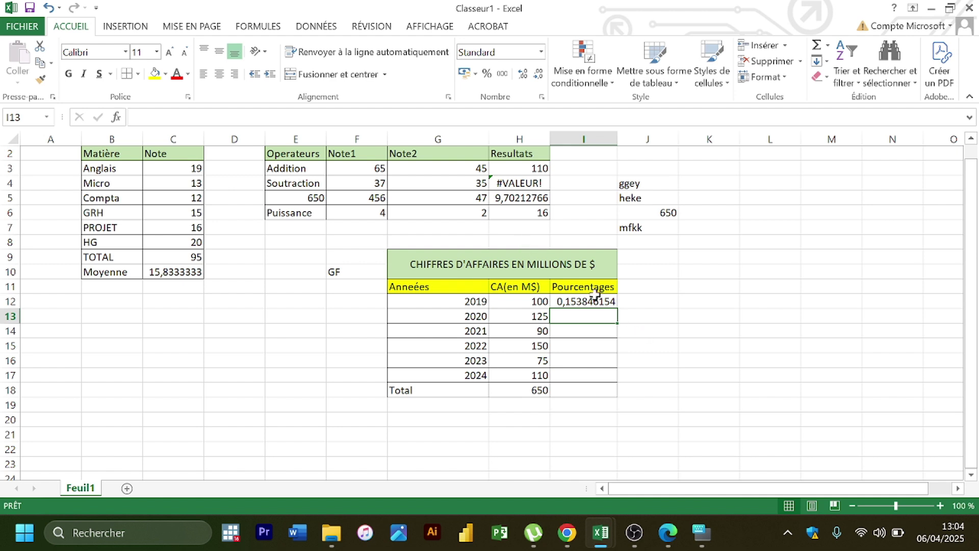
Undo the last formula change in I12 and the 650 entry in E5.
key(ctrl+z)
key(ctrl+z)
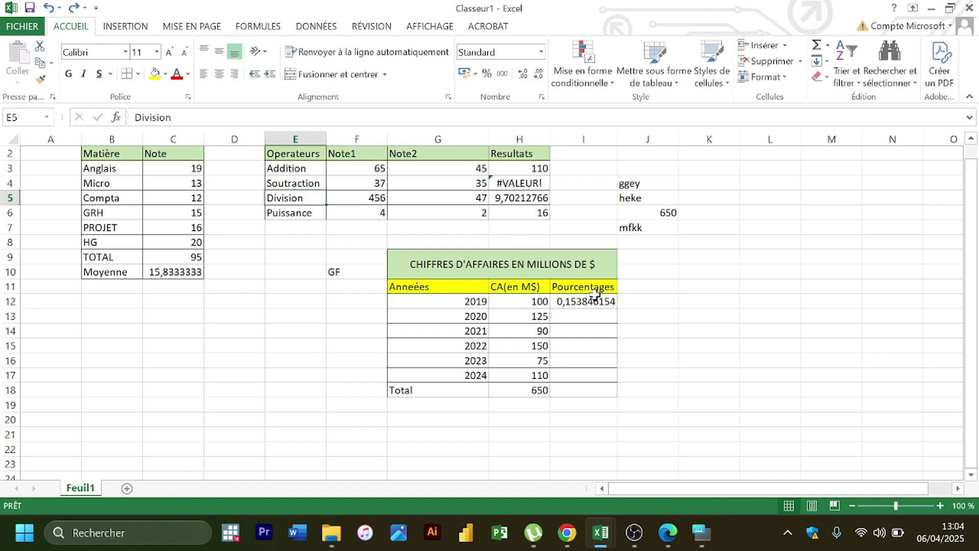
Fix the J6 reference with dollar signs in the 2019 percentage formula, making I12 =H12/$J$6, using the formula in the course PDF as a guide.
double_click(595, 301)
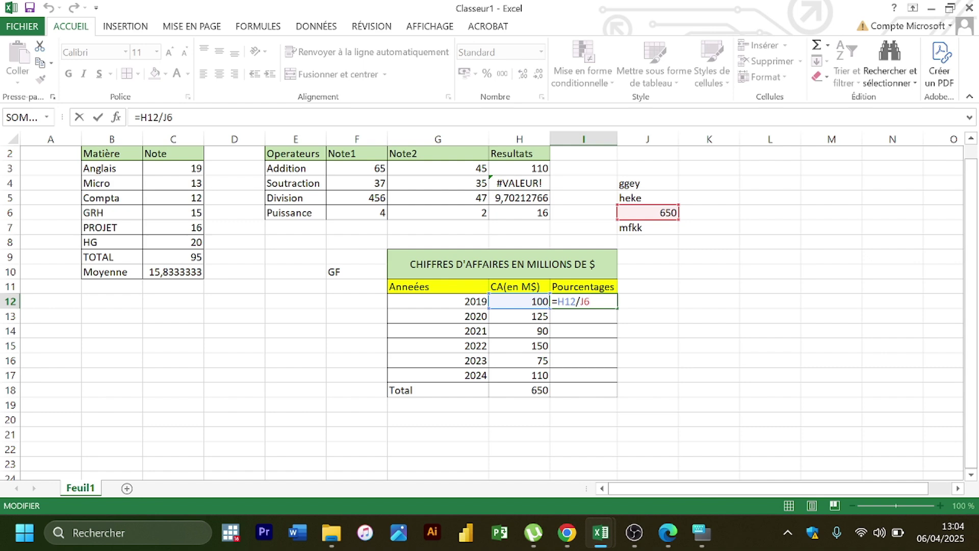
click(669, 532)
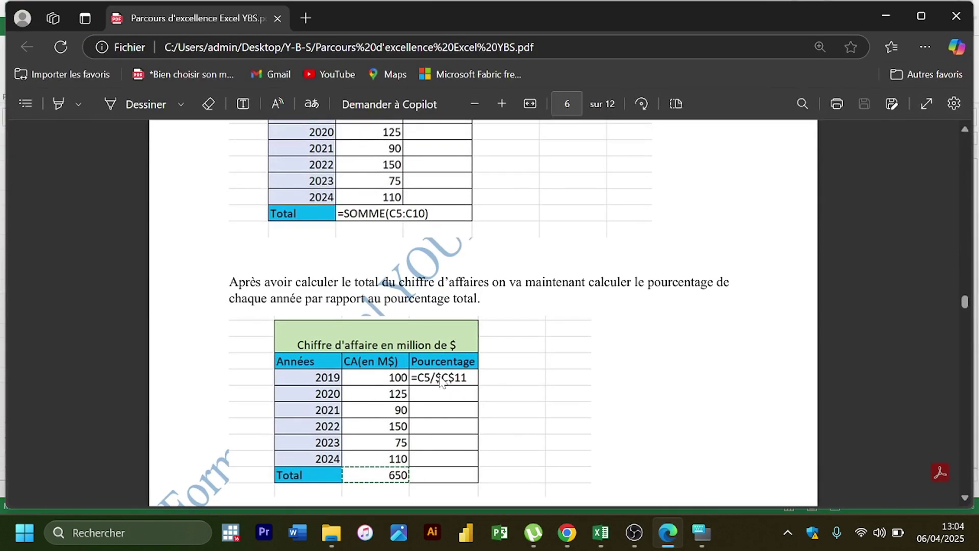
mouse_move(672, 539)
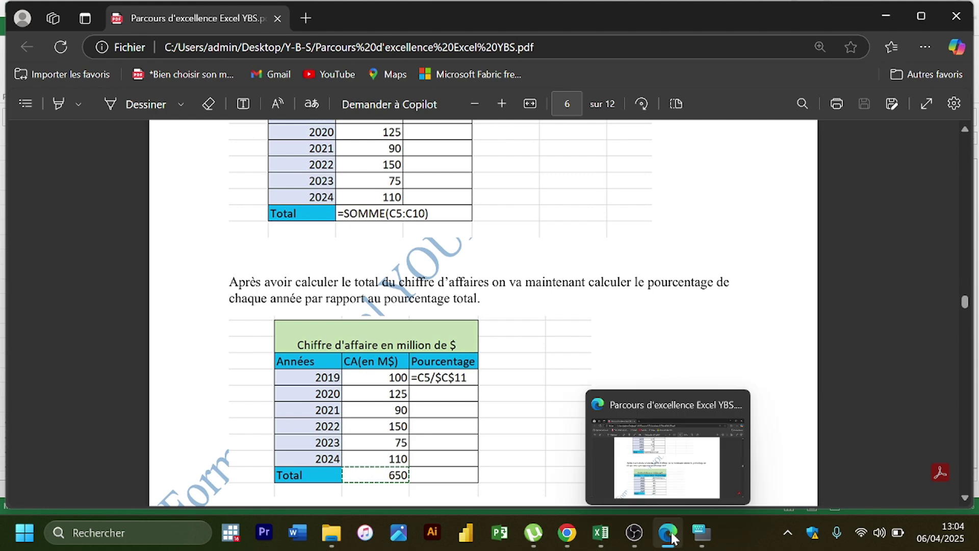
mouse_move(665, 498)
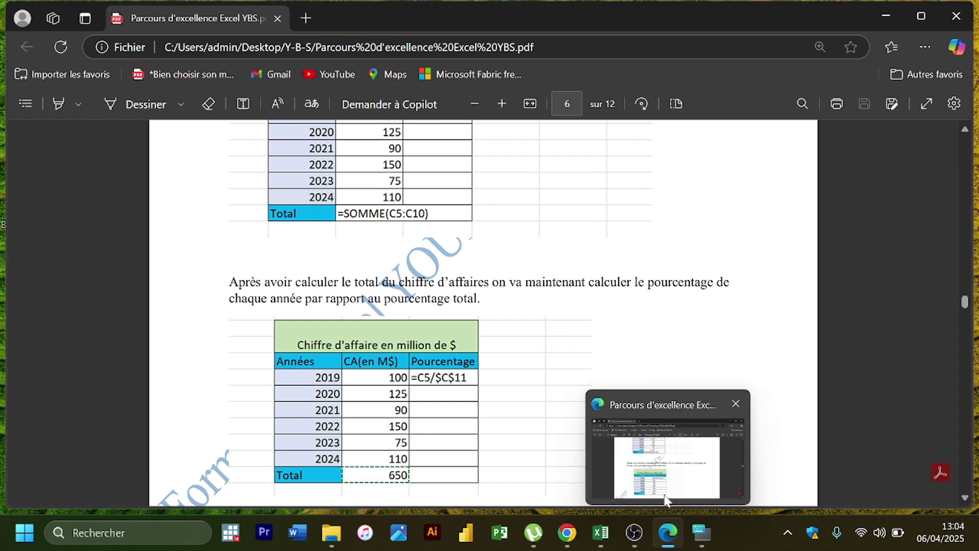
click(673, 533)
click(672, 533)
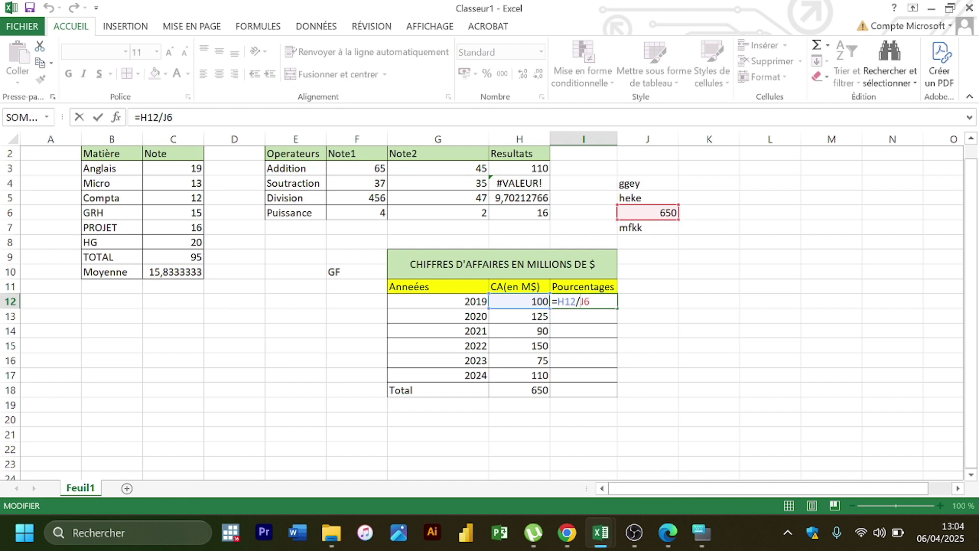
text($)
click(661, 524)
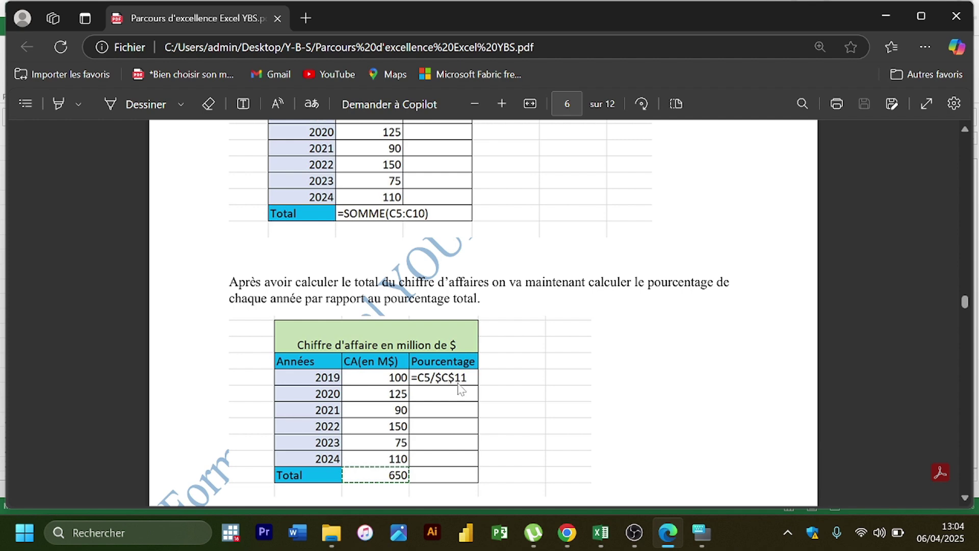
click(668, 536)
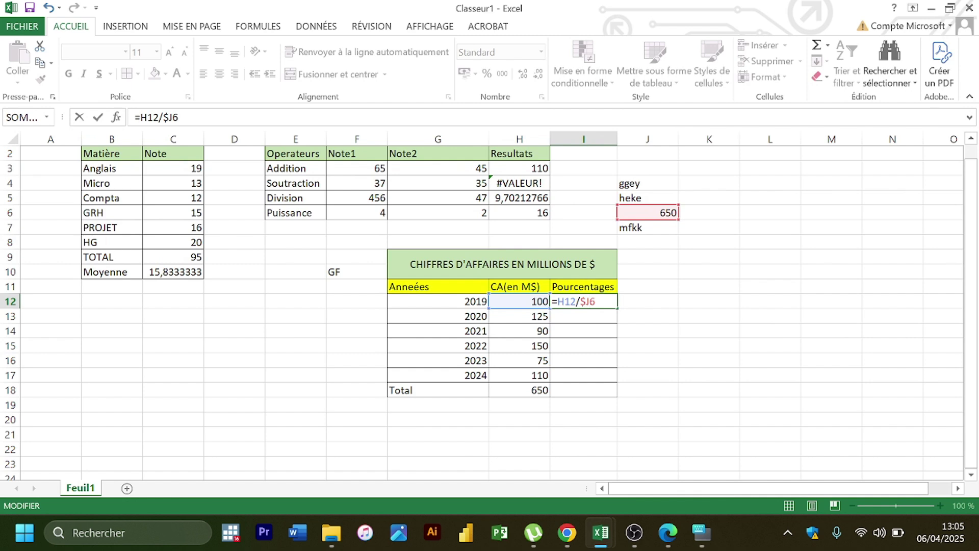
key(Return)
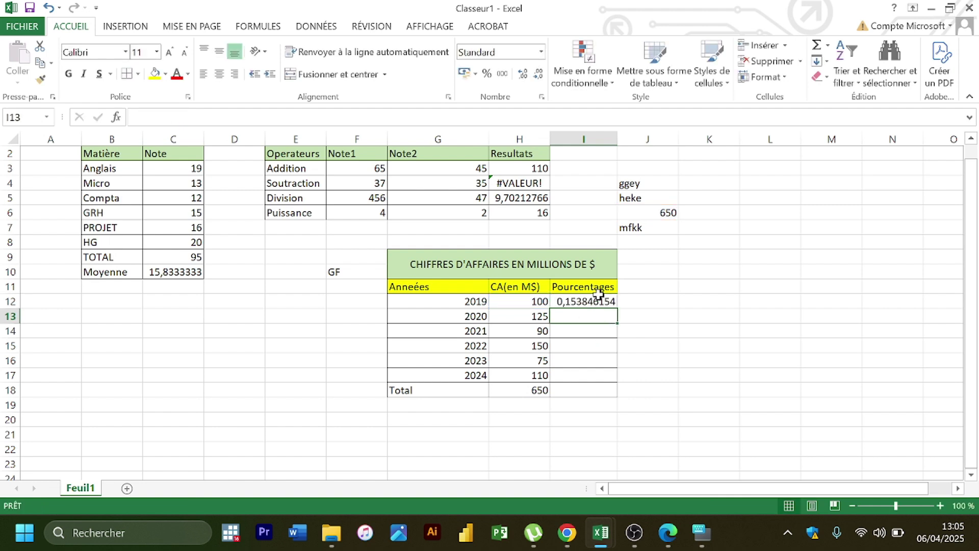
Fill the 2019 percentage formula from I12 down to the 2024 row in I17.
click(598, 296)
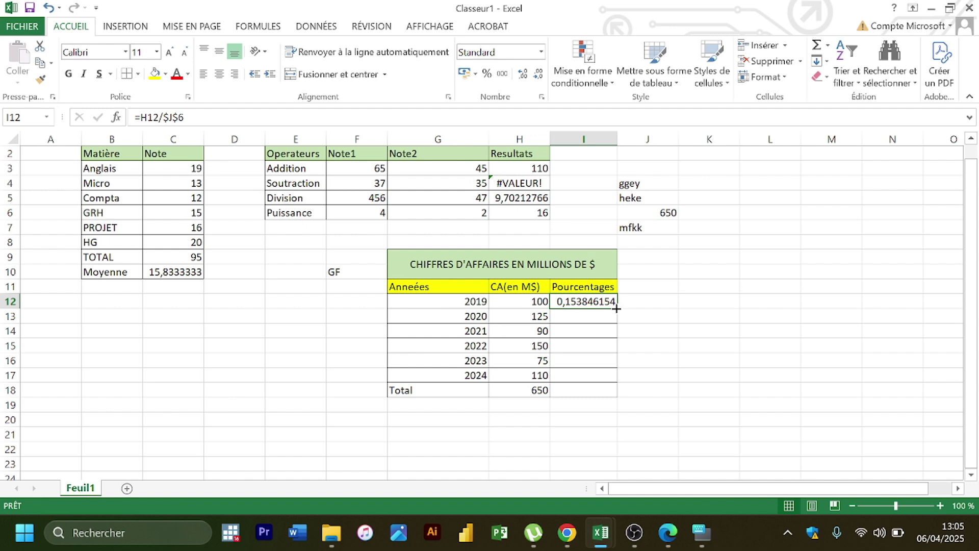
drag(617, 308, 619, 380)
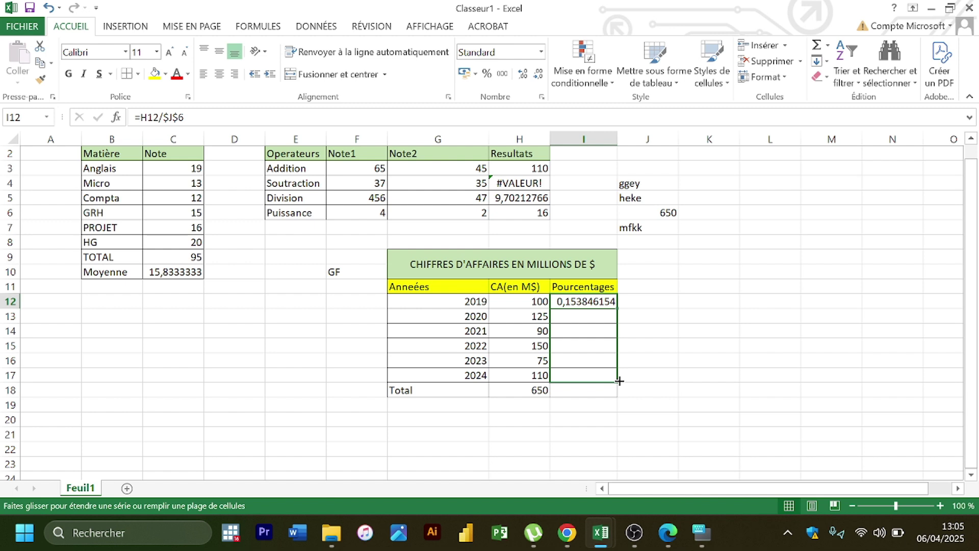
drag(619, 380, 619, 380)
drag(619, 380, 619, 380)
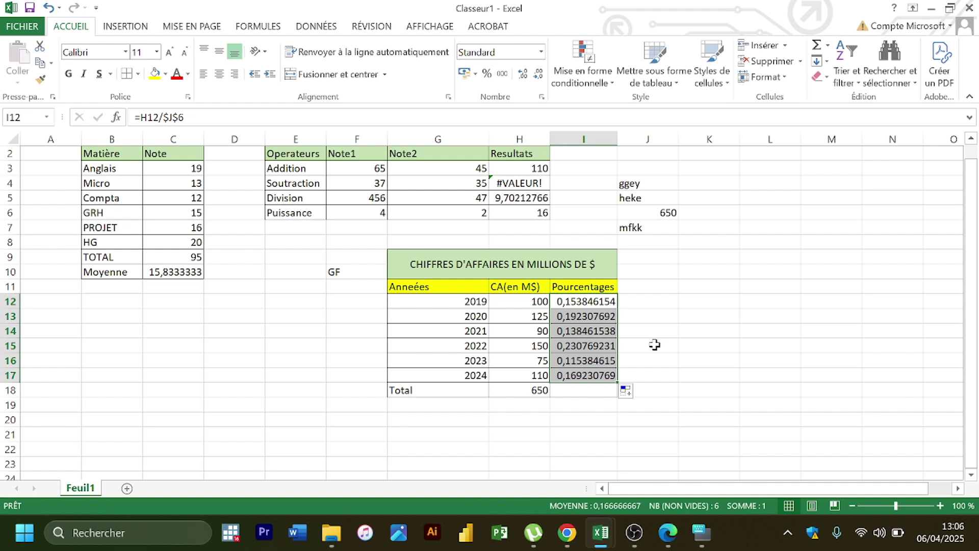
Try the percentage number format on I12:I17 and undo it.
mouse_move(682, 538)
click(482, 75)
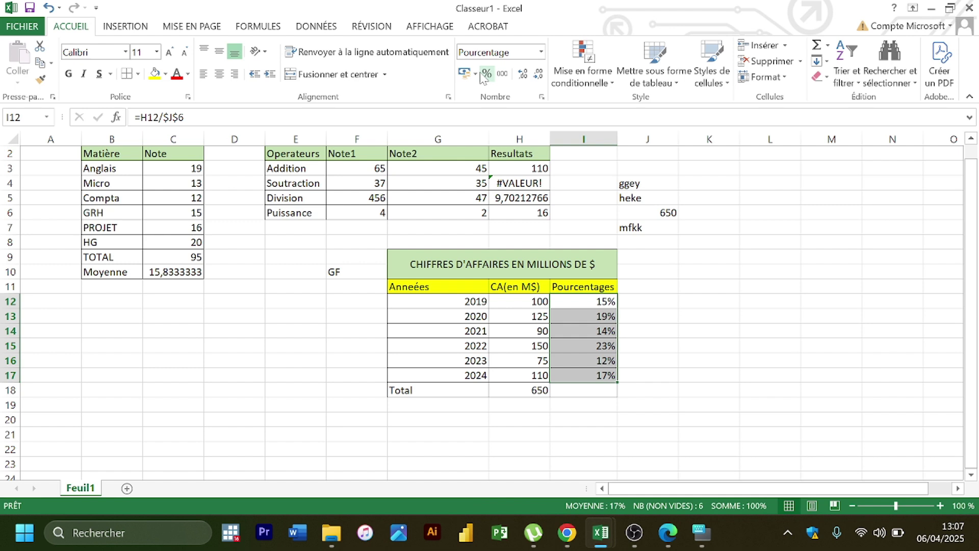
click(481, 74)
click(482, 75)
key(ctrl+z)
key(ctrl+z)
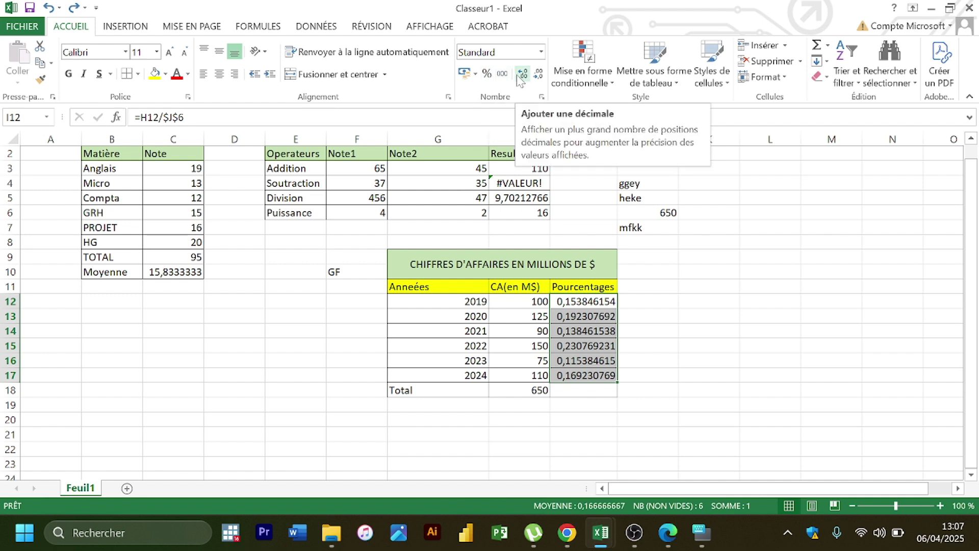
Format the yearly shares in I12:I17 as percentages.
click(486, 74)
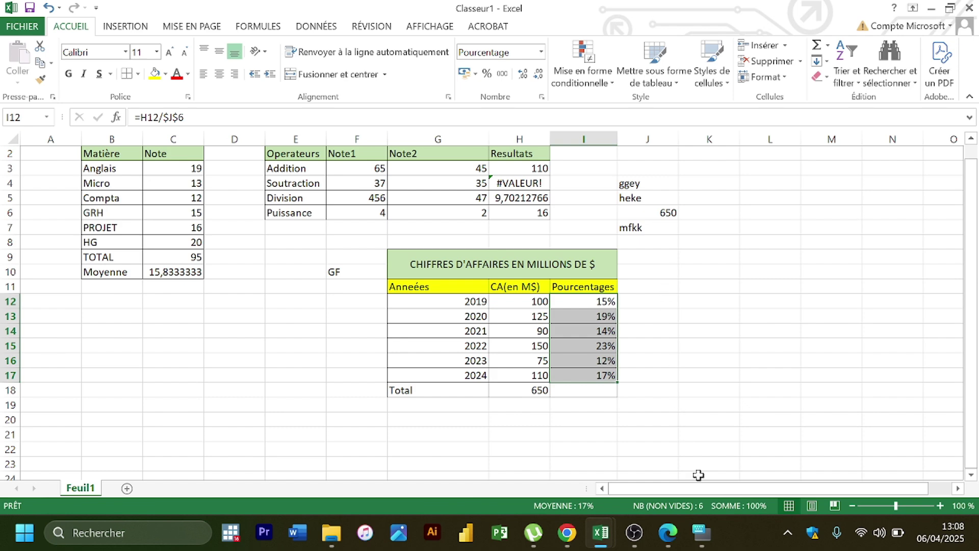
Switch to the course PDF in Edge and read the dollar-sign explanation and the completed percentage table on page 7.
click(669, 535)
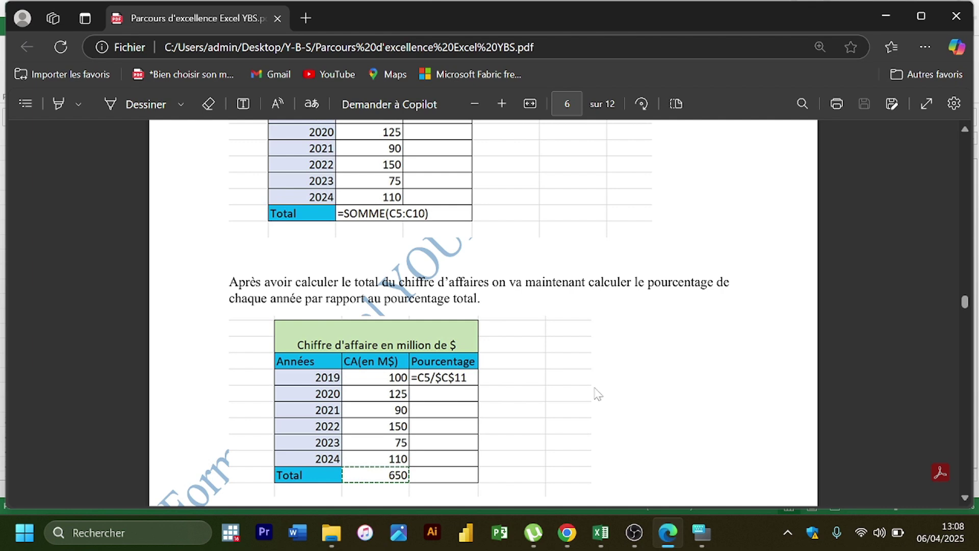
scroll(597, 394, down, 3)
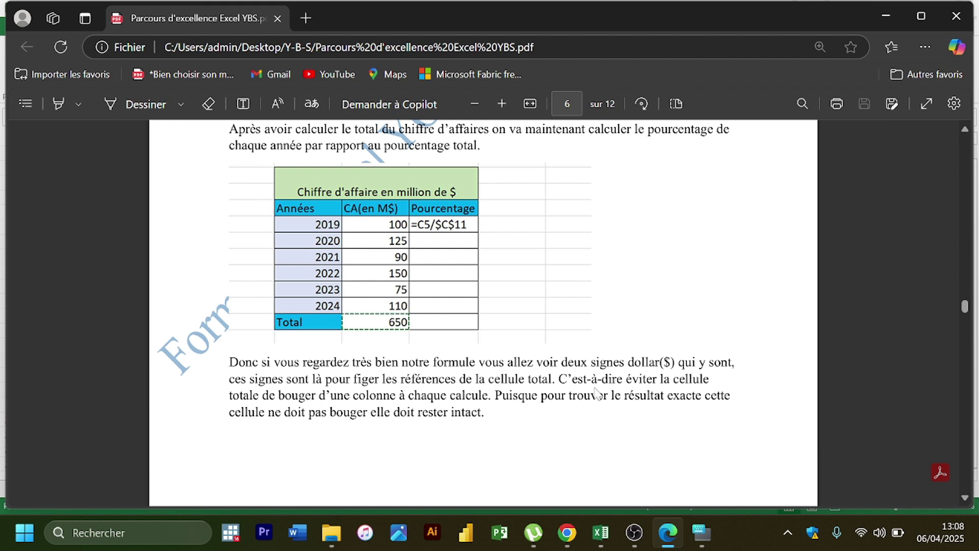
scroll(597, 394, down, 5)
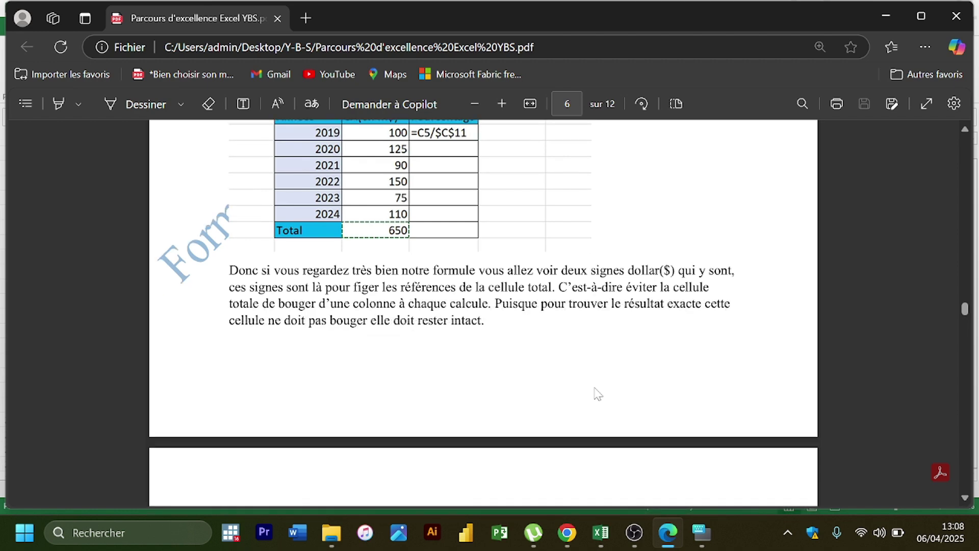
scroll(597, 394, down, 5)
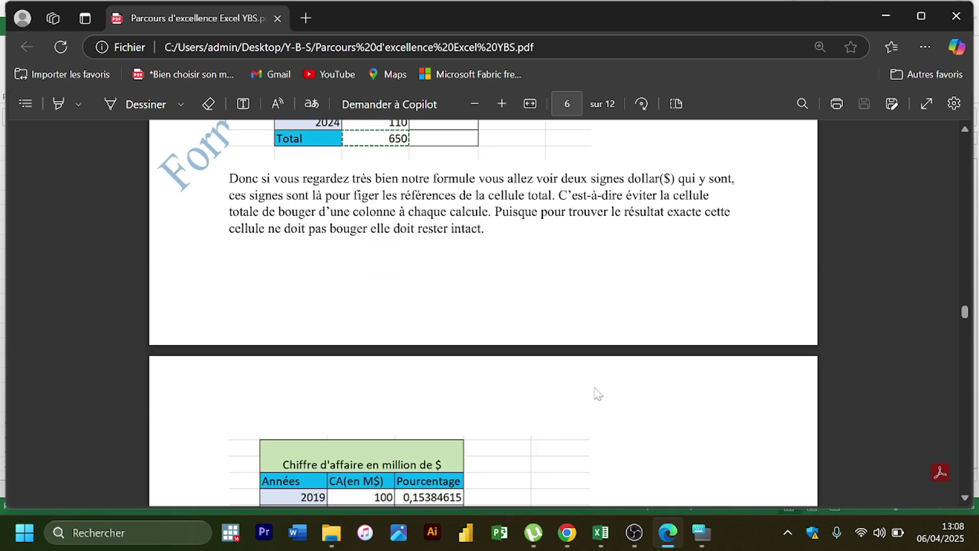
scroll(596, 395, down, 4)
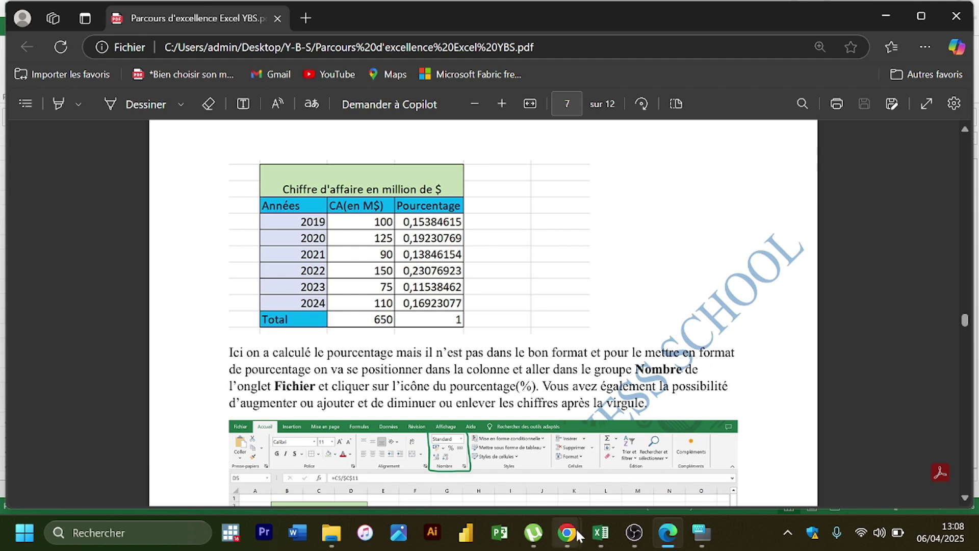
Return to the Classeur1 workbook in Excel and total the percentages in I18 with =SOMME(I12:I17).
mouse_move(606, 532)
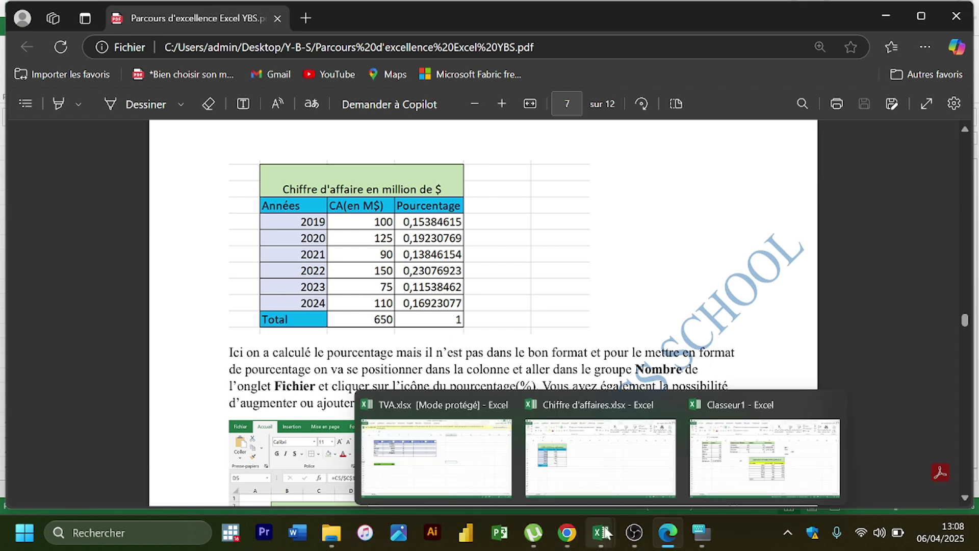
click(740, 464)
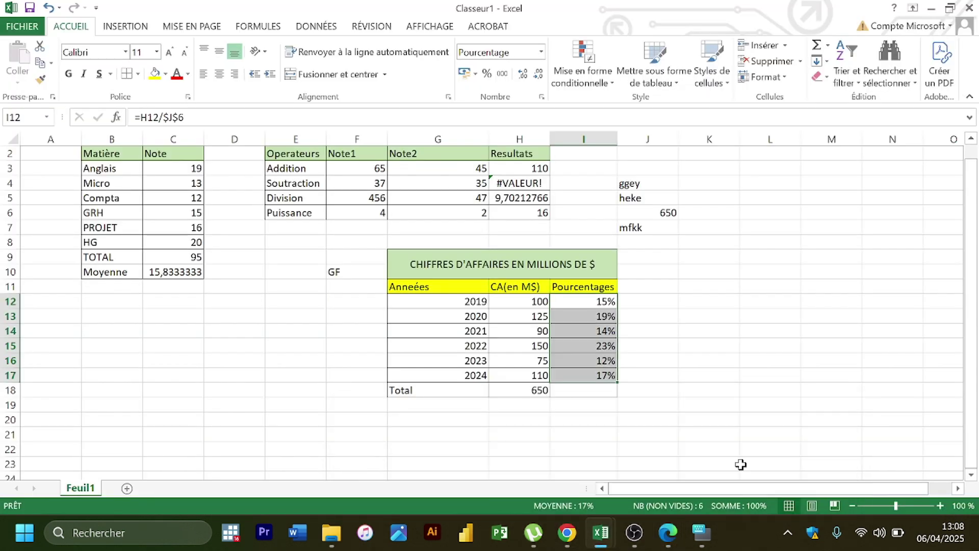
click(604, 390)
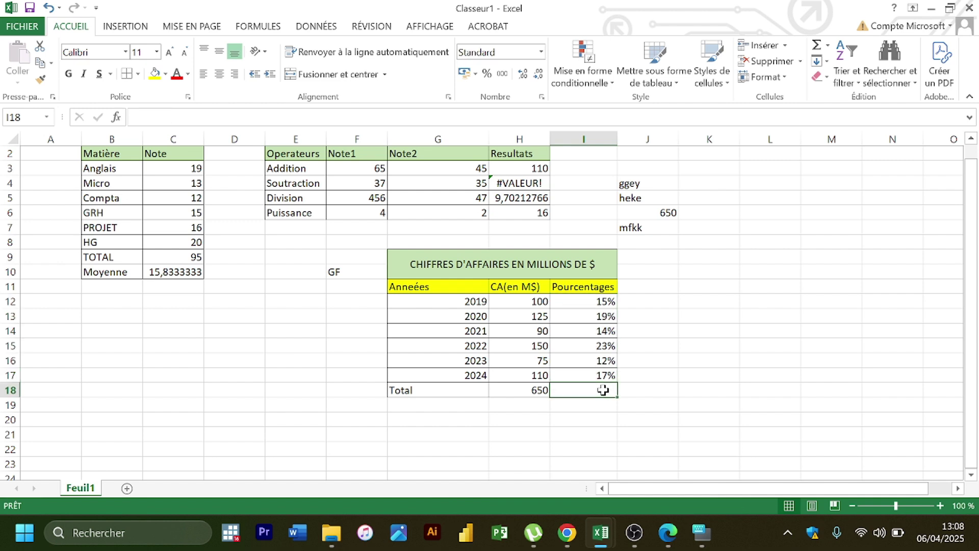
text(=)
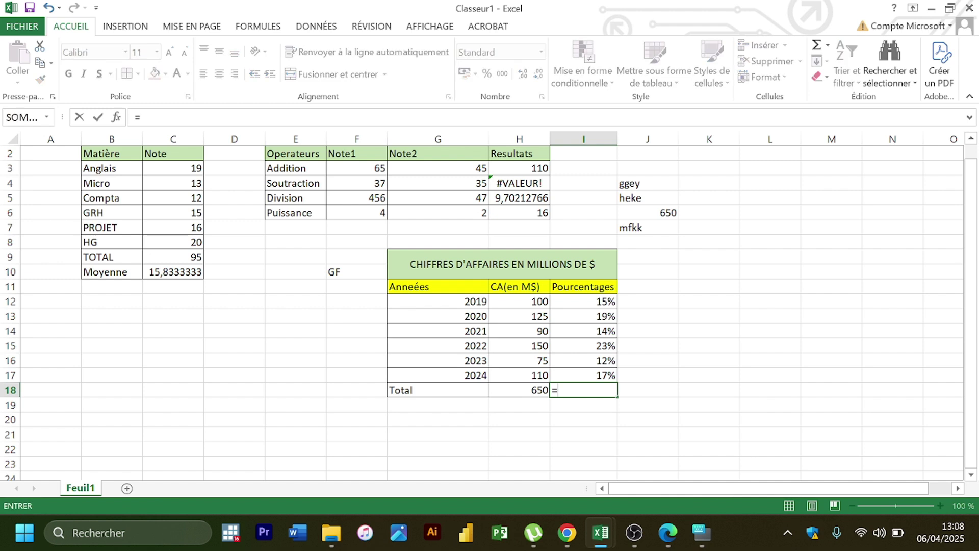
text(so)
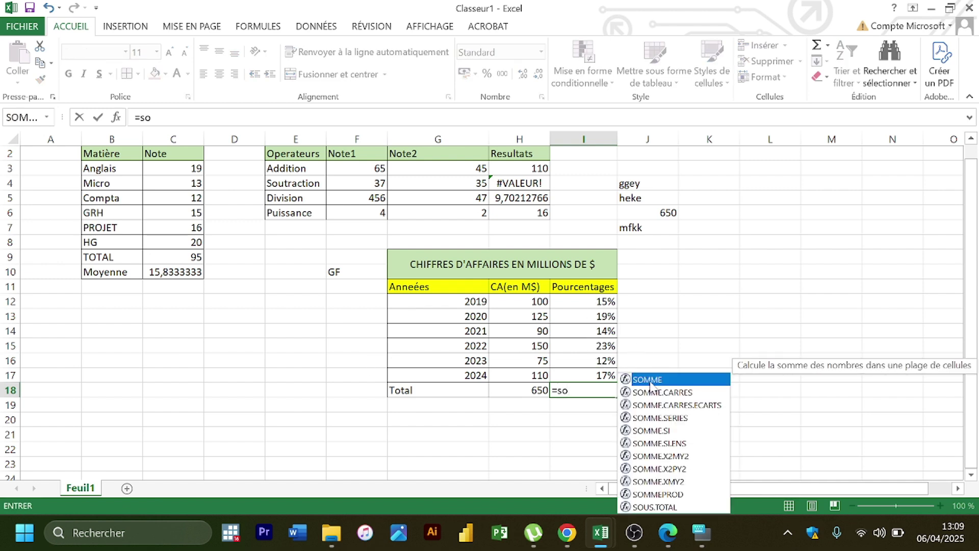
double_click(651, 380)
click(592, 303)
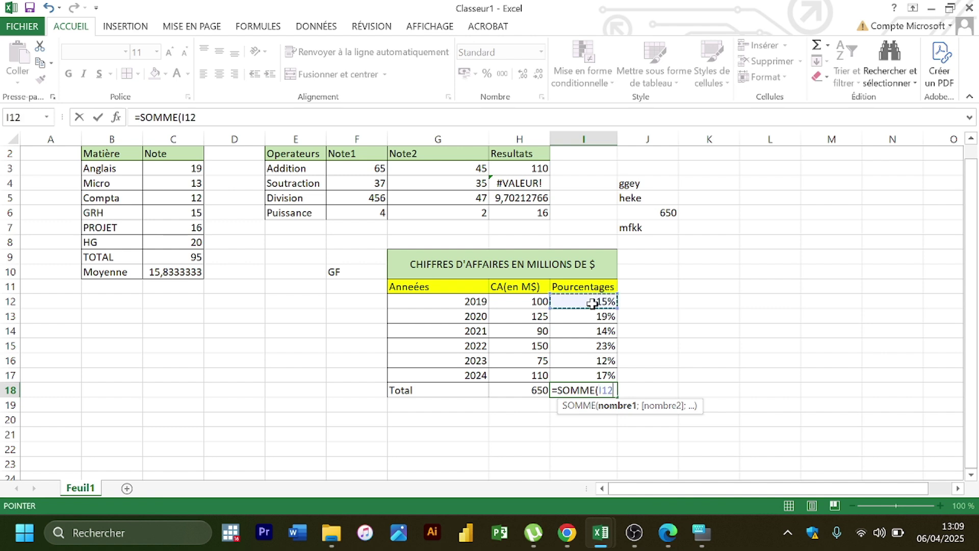
key(F8)
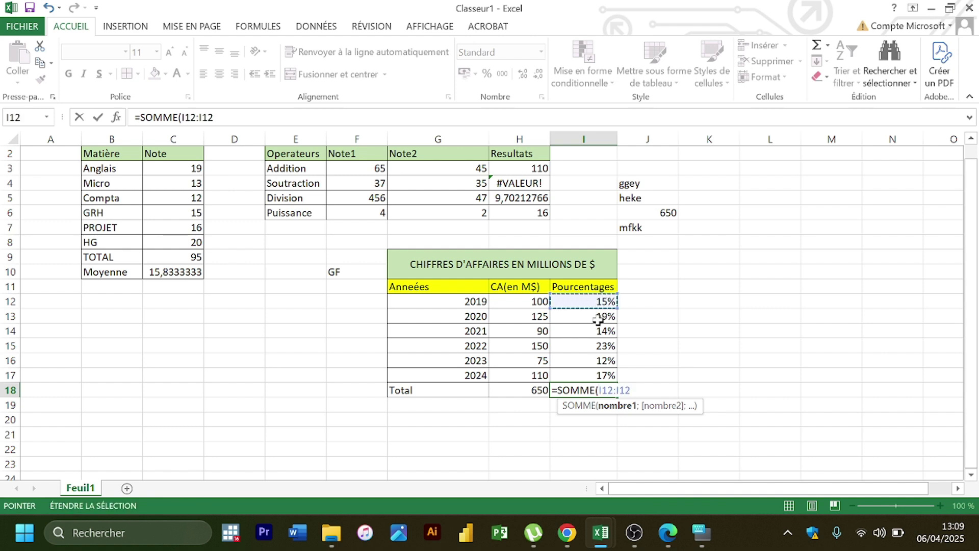
click(603, 376)
key(Return)
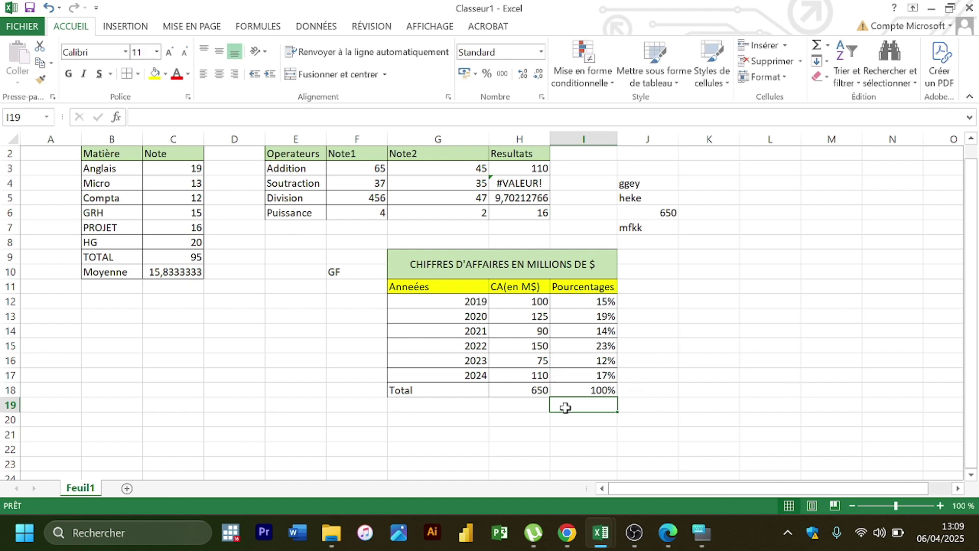
click(607, 388)
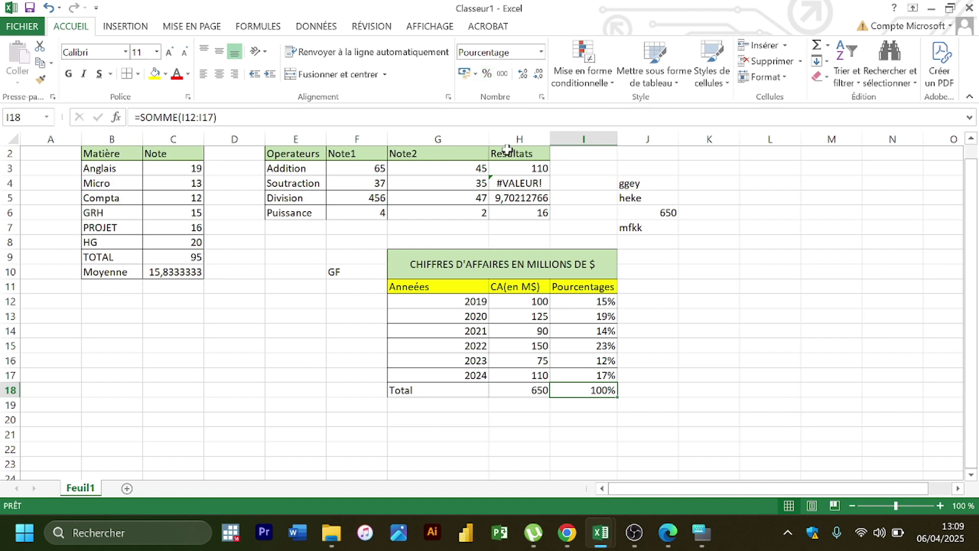
Switch back to the course PDF in Edge and read the page 7 explanation of the percentage format and decimals.
click(670, 542)
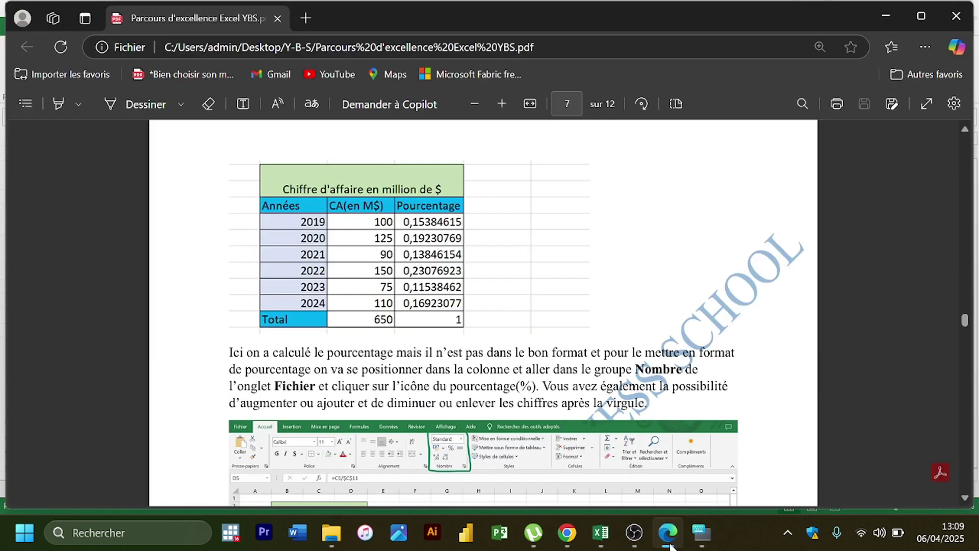
key(Down)
key(Down)
key(Down)
key(Down)
key(Down)
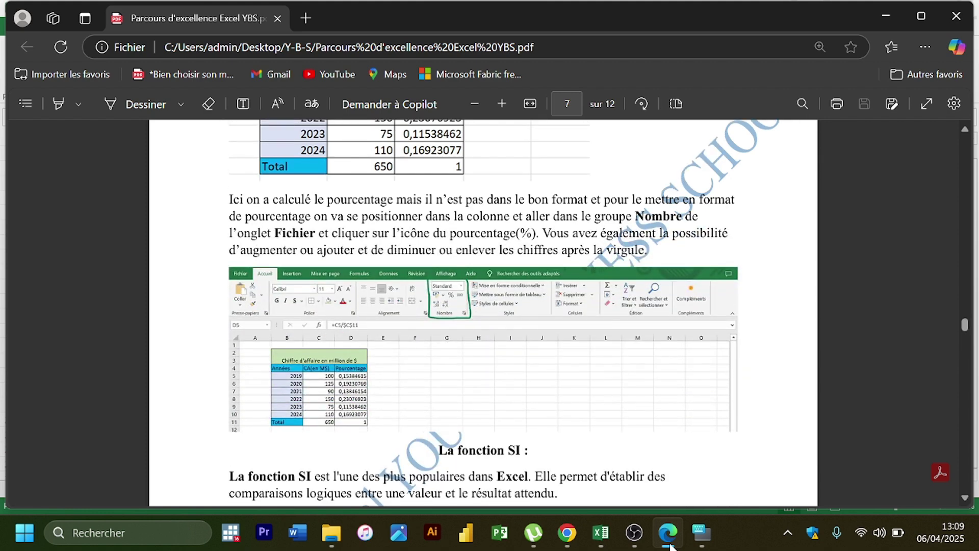
Read the section on the SI function and examine its "Résultat du bac 2024" example and condition formula.
key(Down)
key(Down)
key(Down)
key(Down)
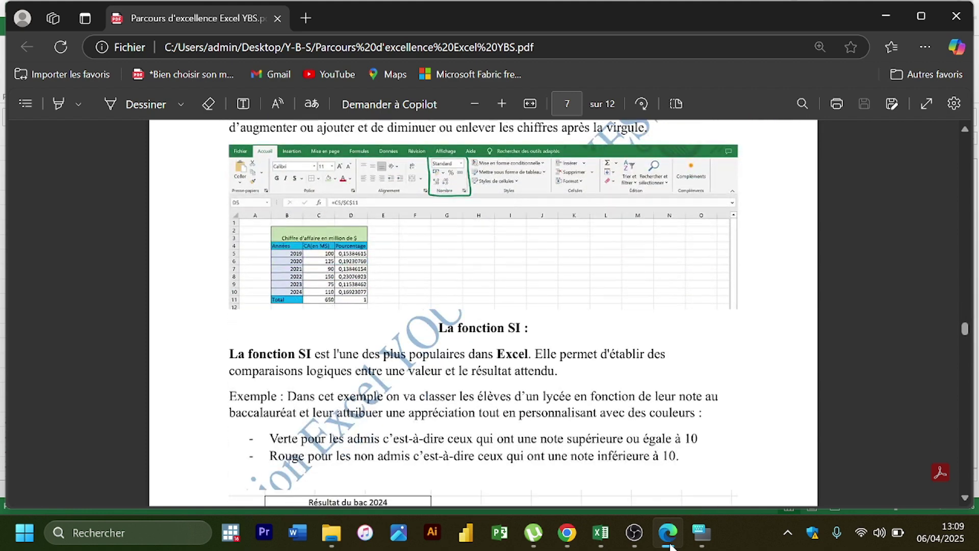
key(Down)
key(Down)
key(Down)
key(Down)
key(Down)
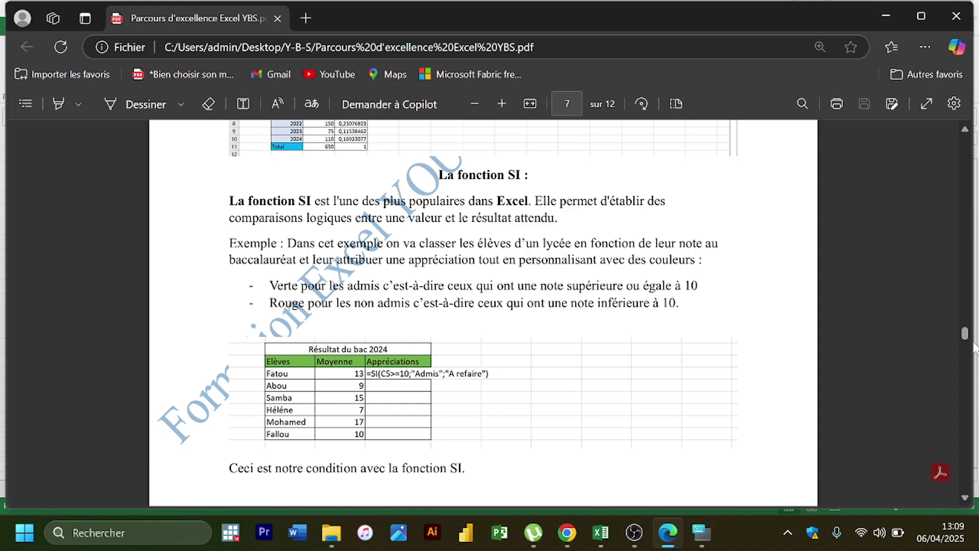
drag(975, 348, 957, 339)
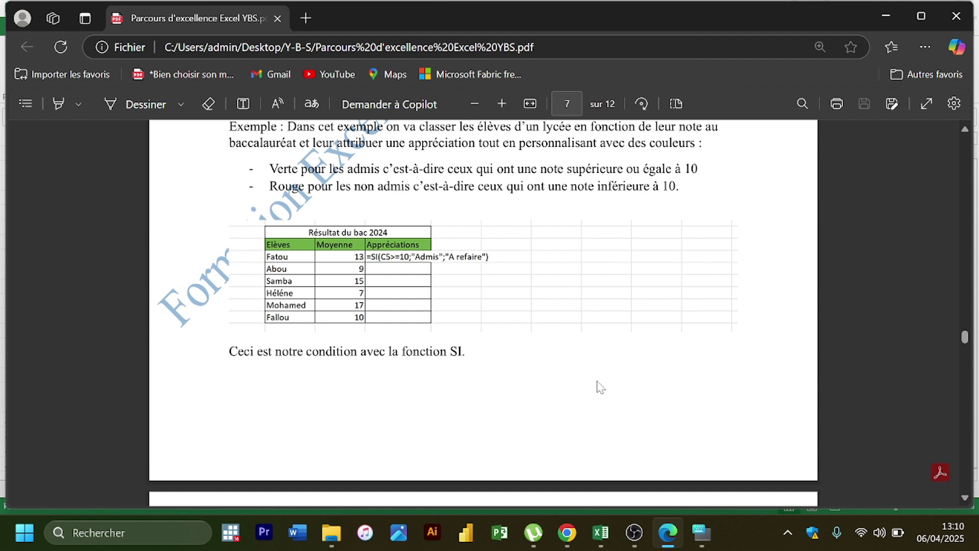
scroll(601, 388, up, 3)
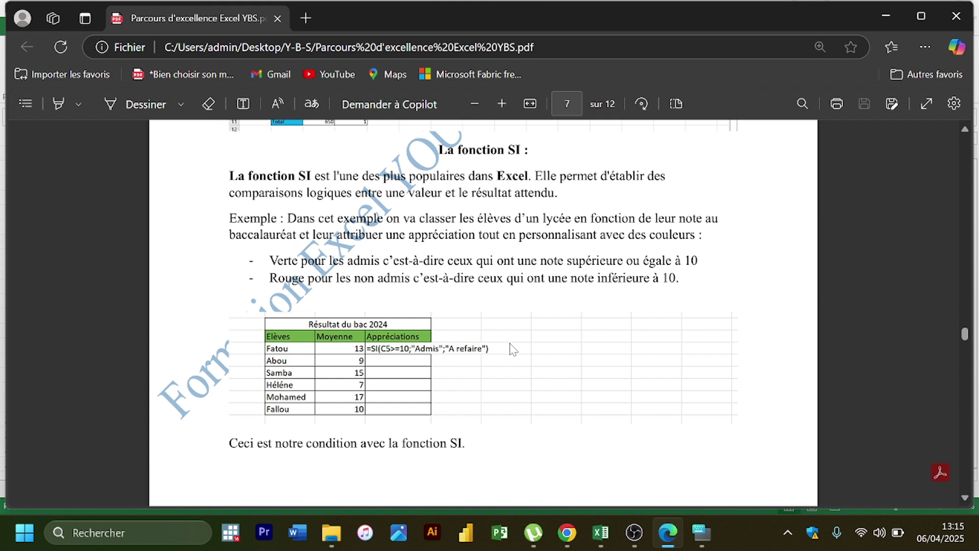
scroll(498, 384, down, 1)
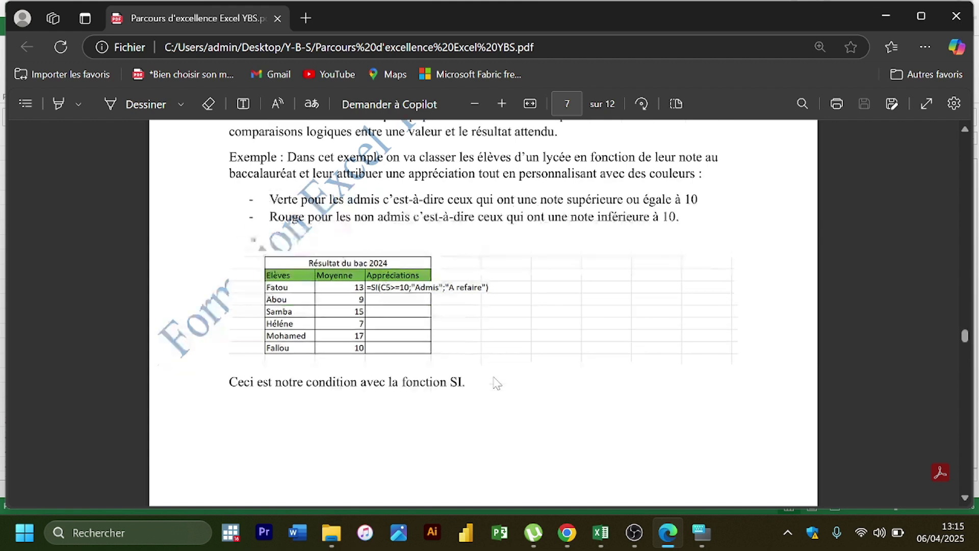
Switch back to the Classeur1 workbook in Excel and enter the first two students' names in B14 and B15.
scroll(498, 383, up, 1)
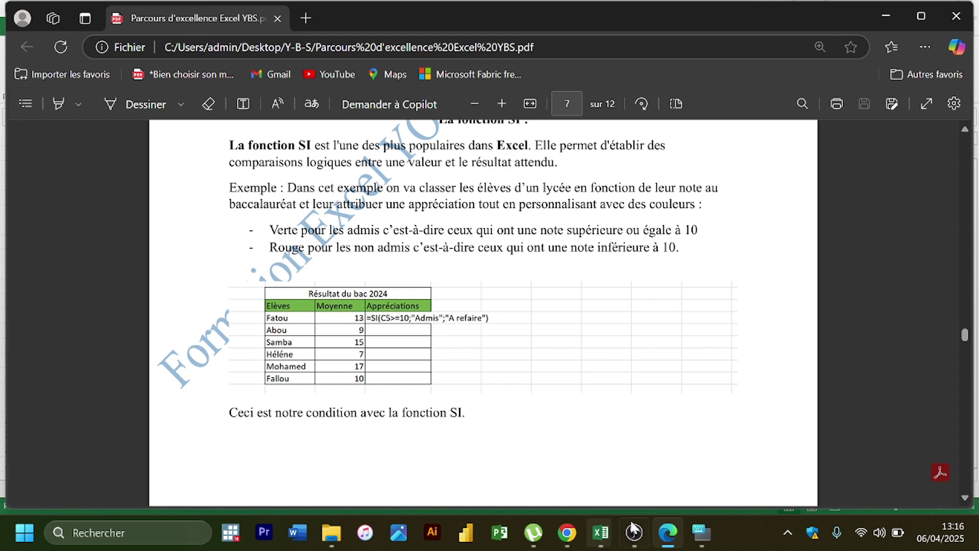
click(668, 533)
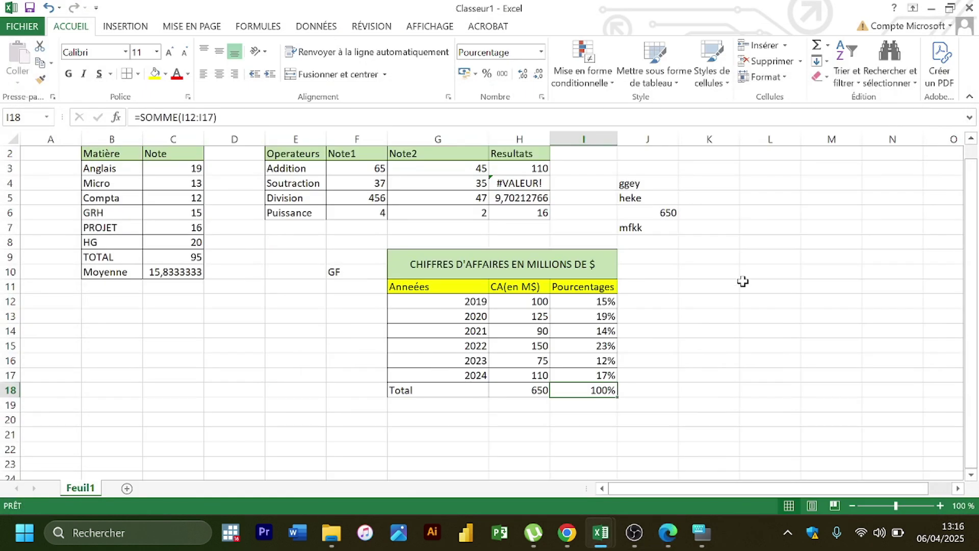
click(129, 317)
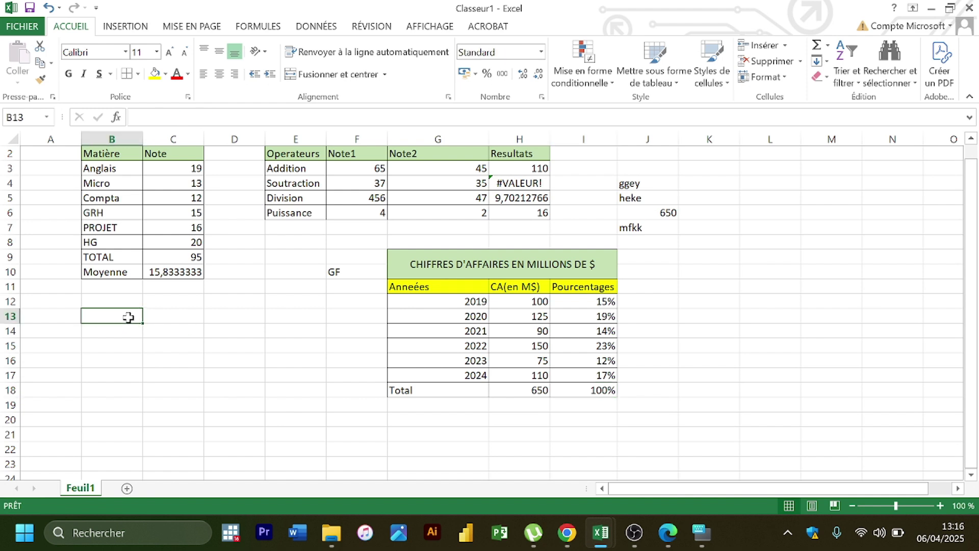
key(Return)
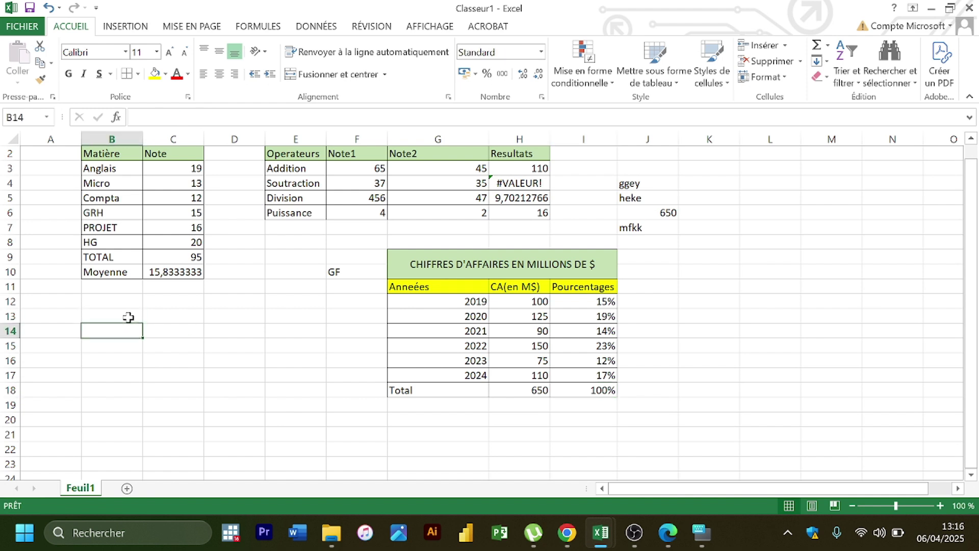
text(Boy)
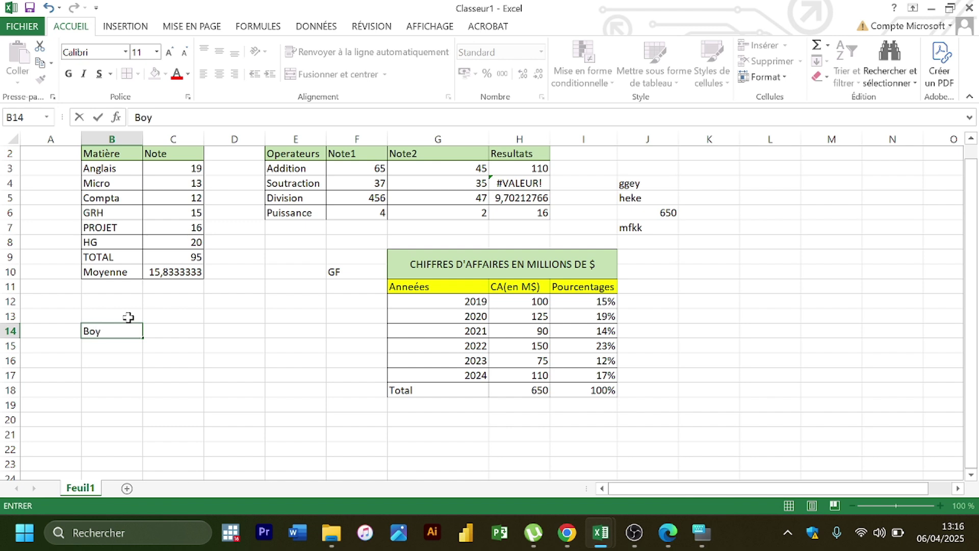
key(BackSpace)
text(uly)
key(Return)
text(E)
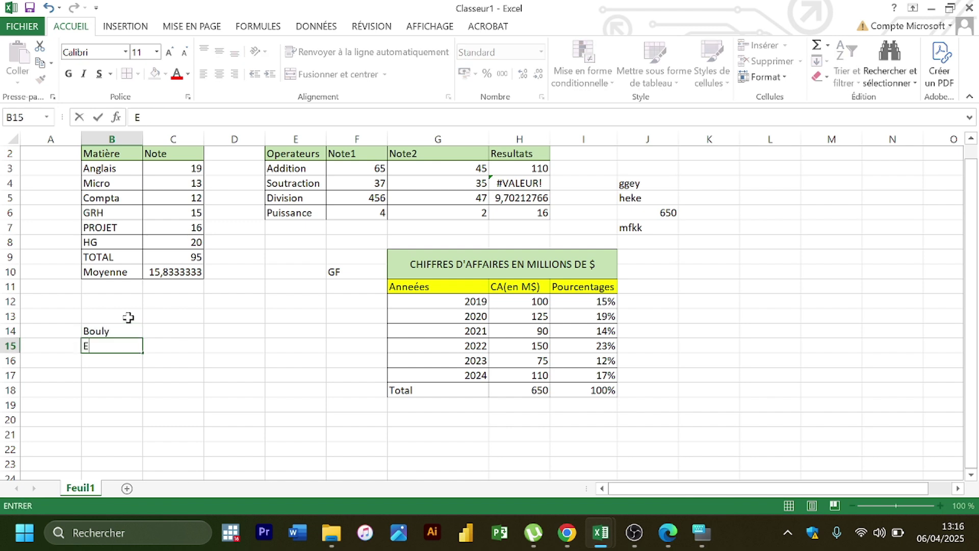
text(dith)
key(Return)
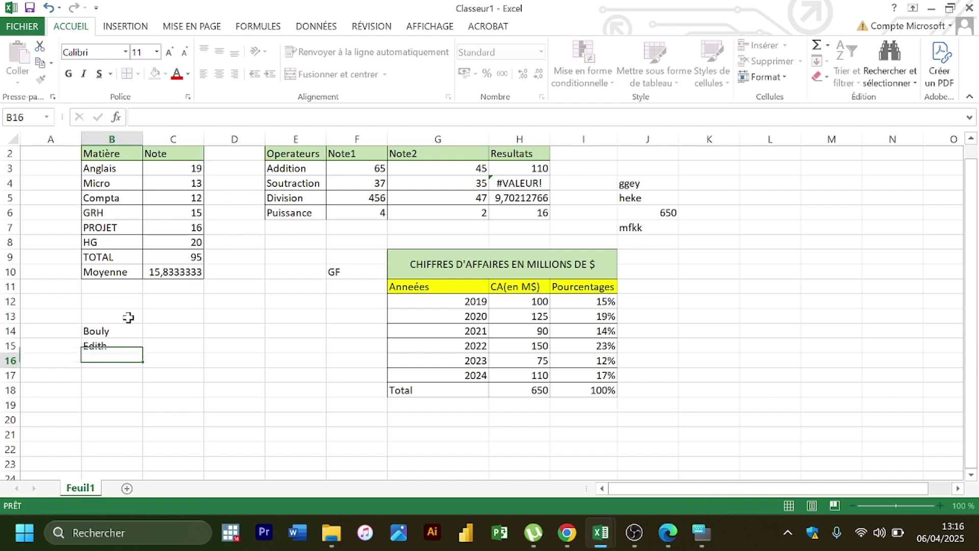
Enter the third student's name in B16, followed by a nickname enclosed in parentheses.
text(Oumou)
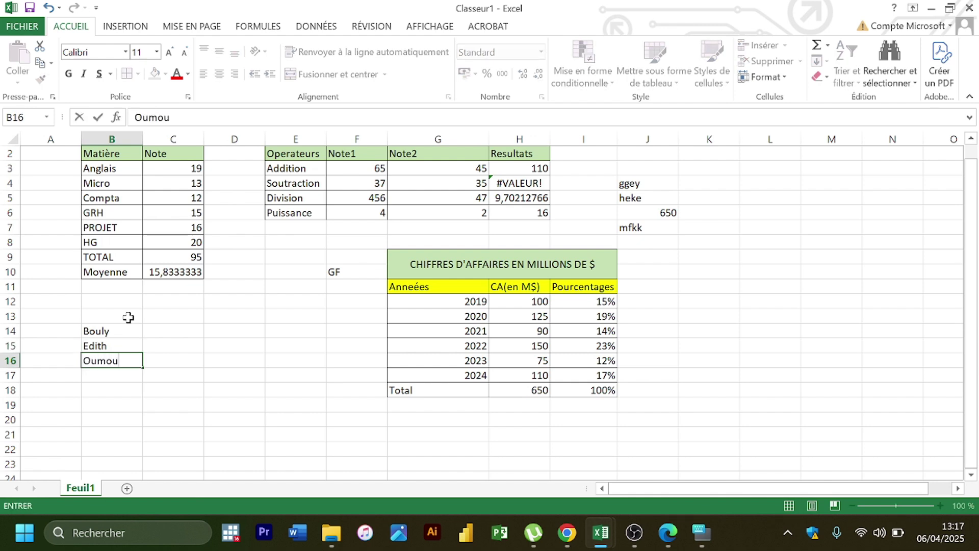
text((Poupée)
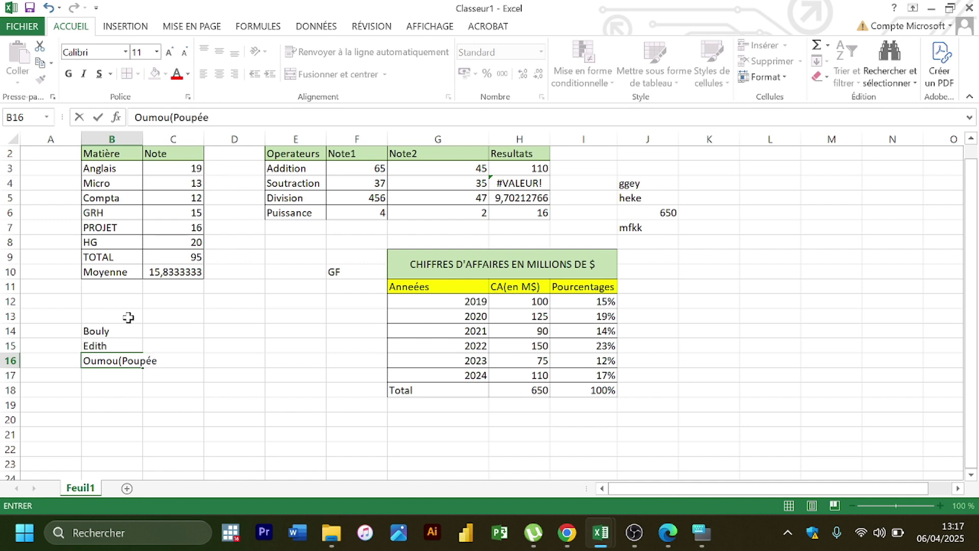
text(°)
key(Return)
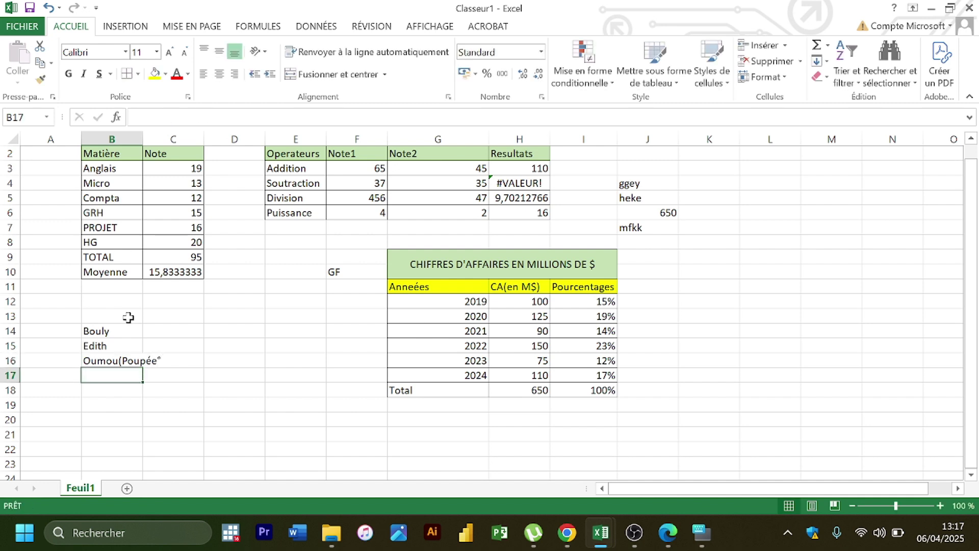
double_click(140, 361)
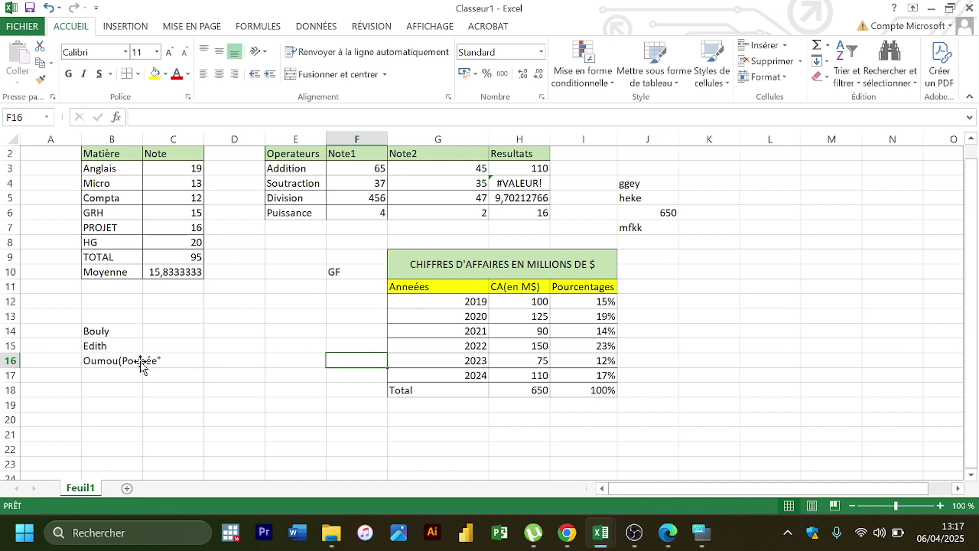
click(140, 361)
key(F2)
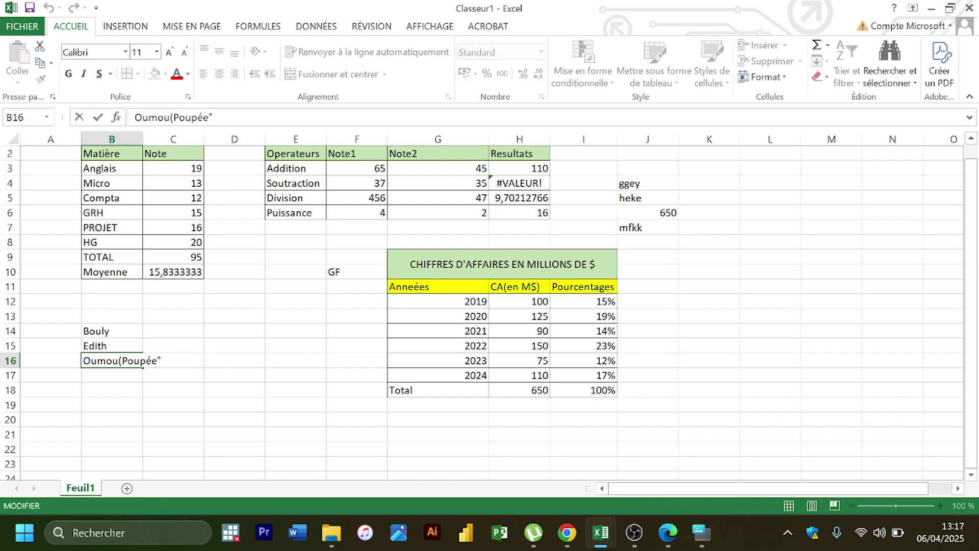
key(BackSpace)
text())
key(Return)
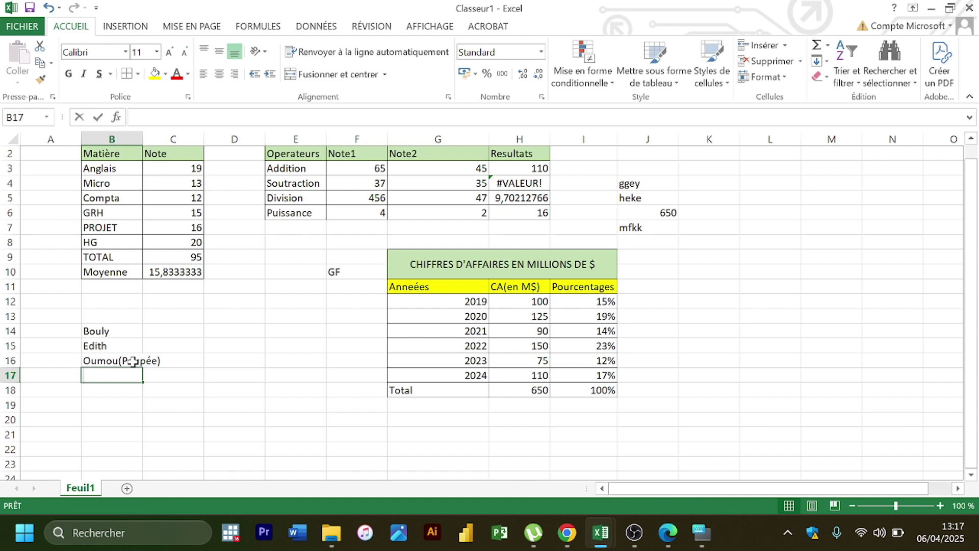
Enter the names of three more students in B17, B18 and B19.
text(Bamba)
key(Return)
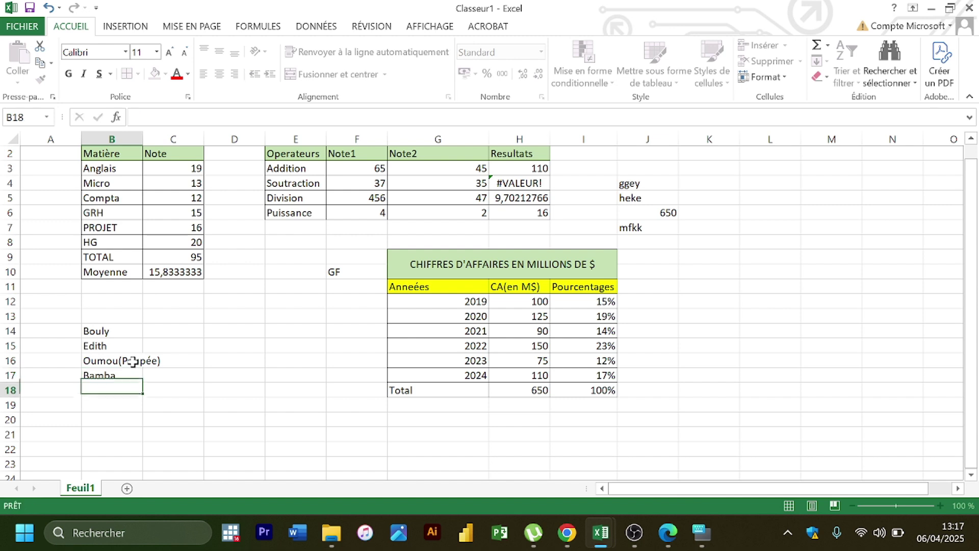
text(Khadim)
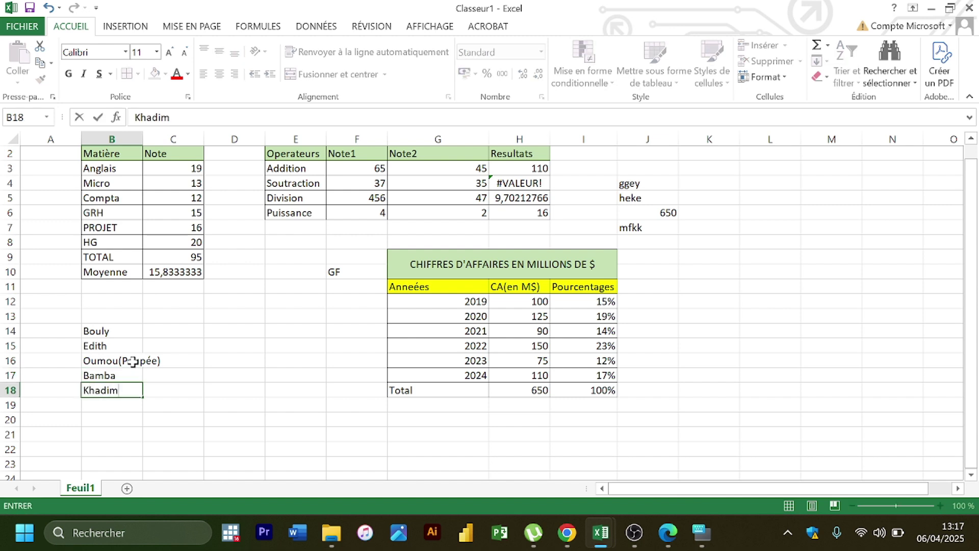
key(Return)
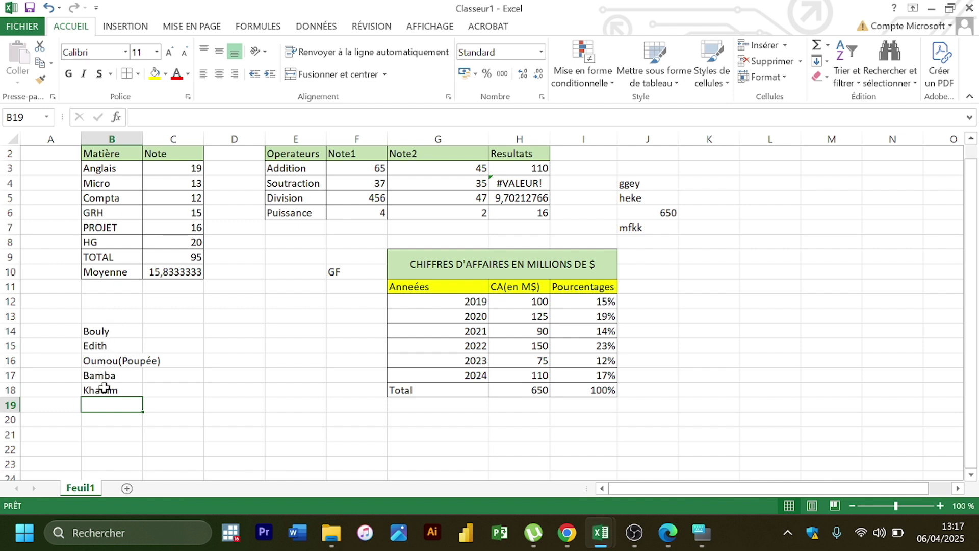
text(Baba)
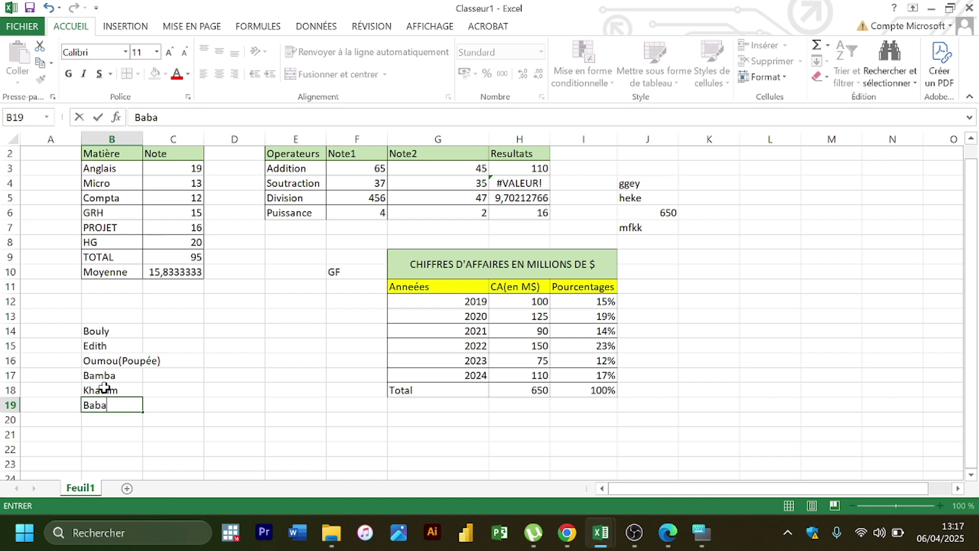
key(BackSpace)
text(acar)
key(Return)
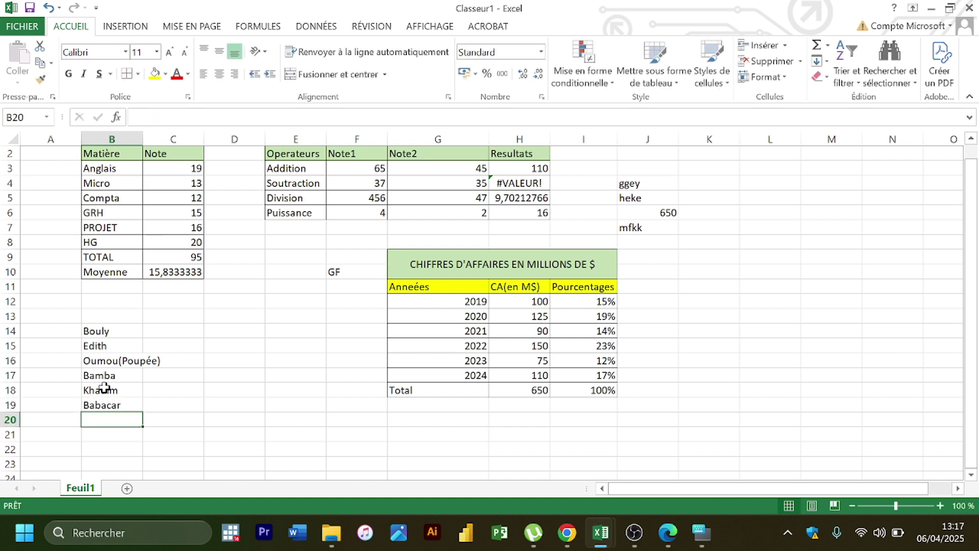
Check the PDF's example table, add the headers Eleves, Notes and Appréciation in B13:D13, and fit column B's width to its contents.
click(111, 327)
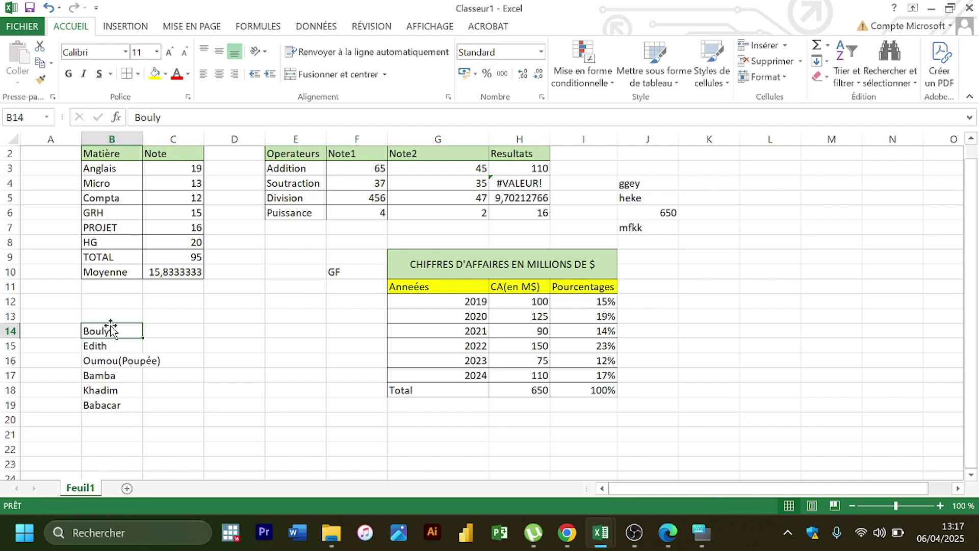
click(668, 533)
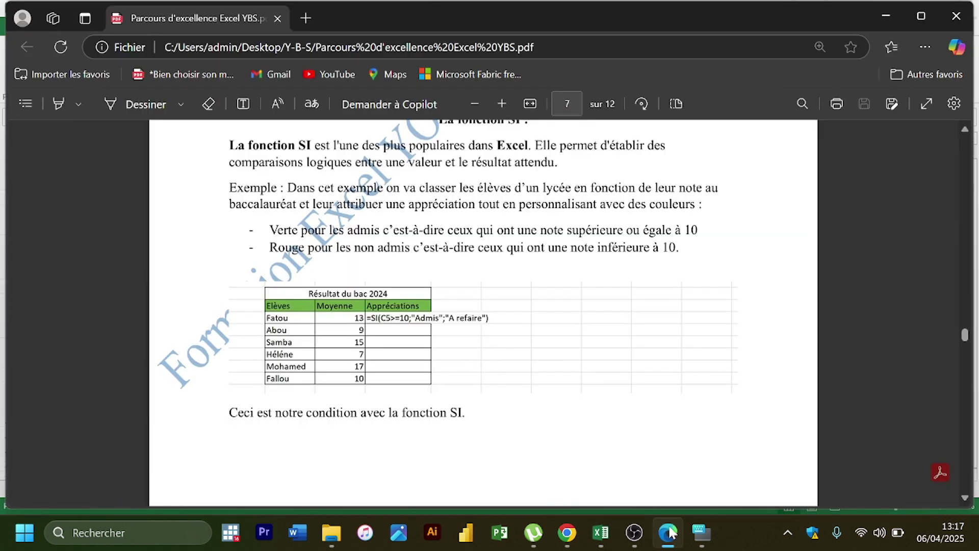
click(670, 533)
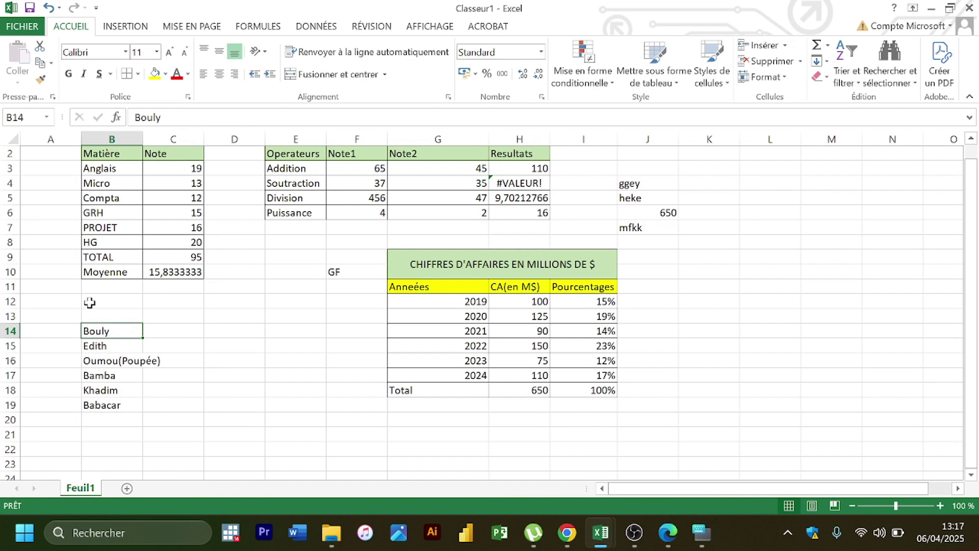
click(99, 316)
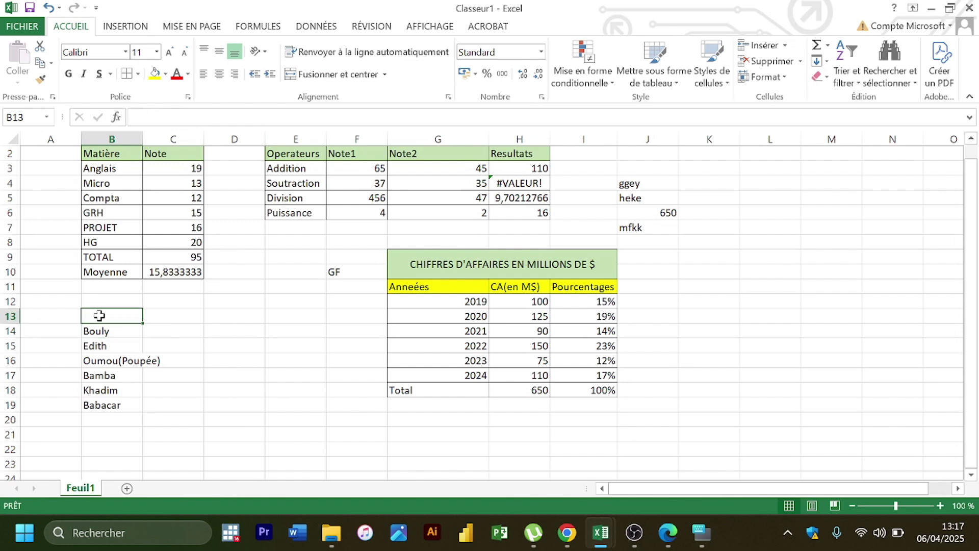
text(Eleves)
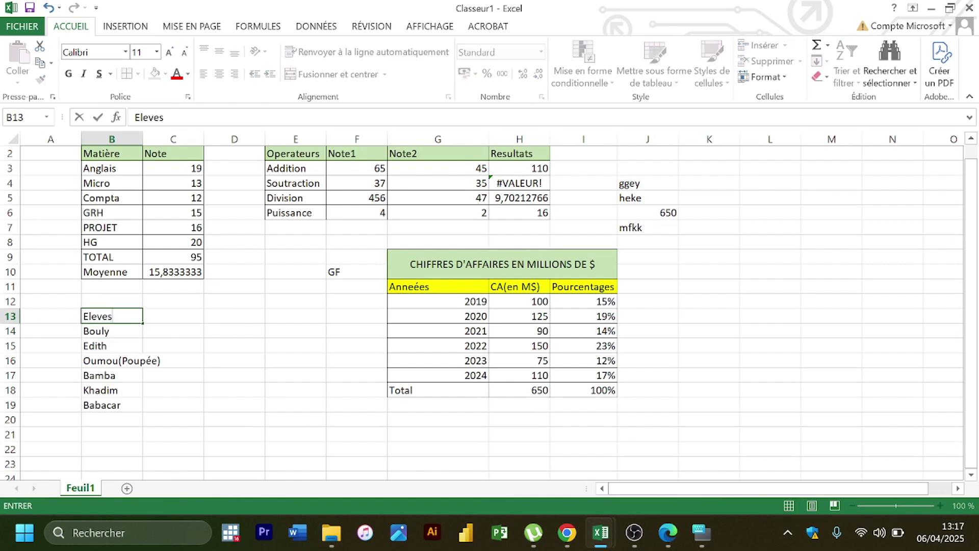
key(Tab)
text(Notes)
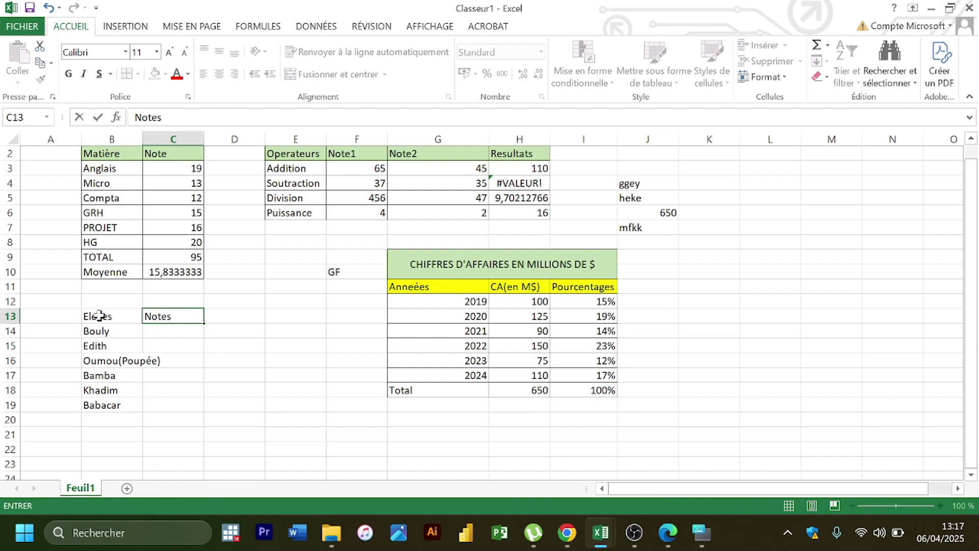
key(Tab)
text(A)
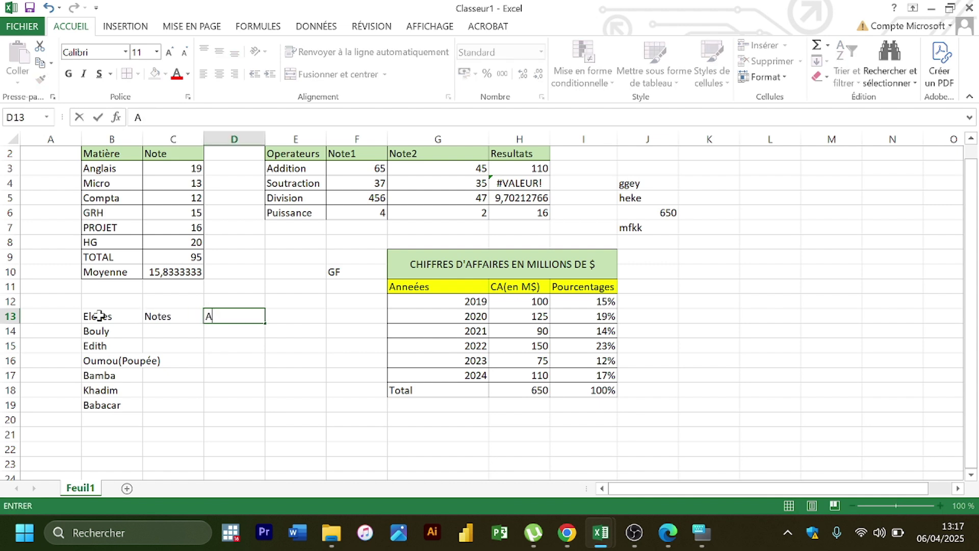
text(ppréciation)
key(Return)
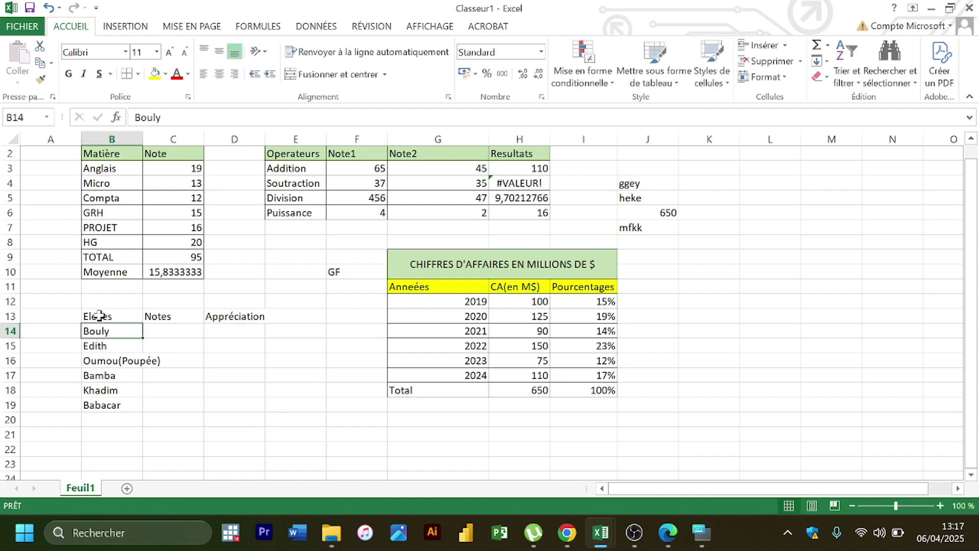
double_click(143, 129)
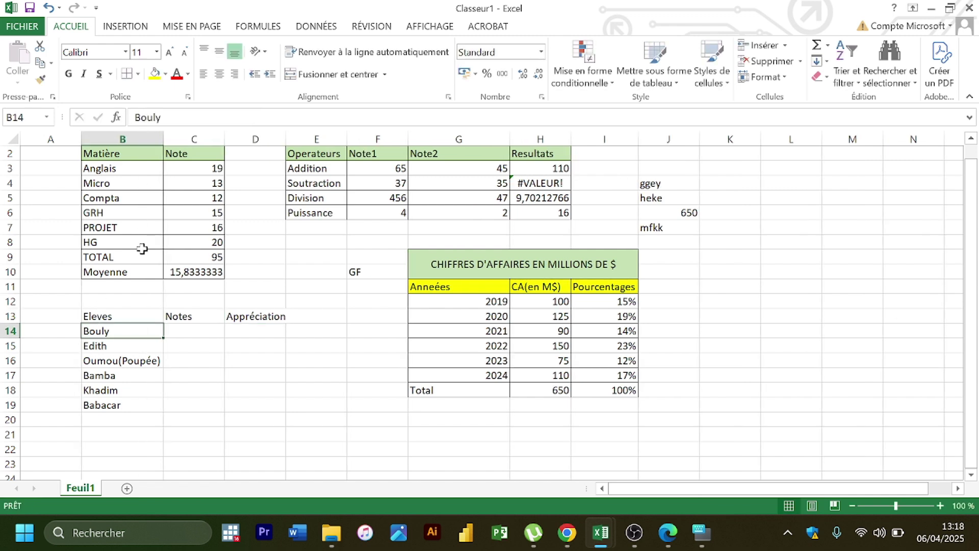
Check the example's title in the PDF and enter "Résultats du BAC 2024" in B12 above the headers.
click(127, 298)
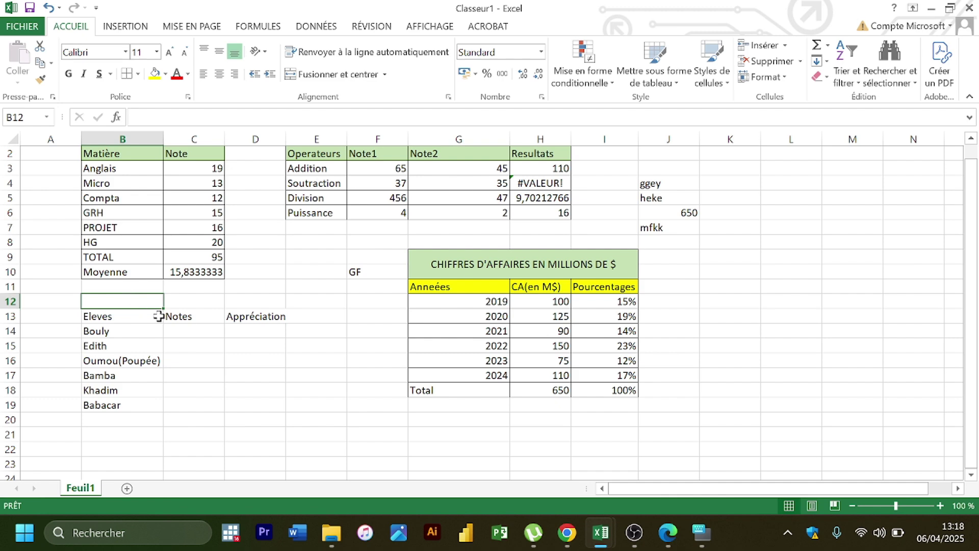
click(663, 541)
click(665, 541)
text(Résu)
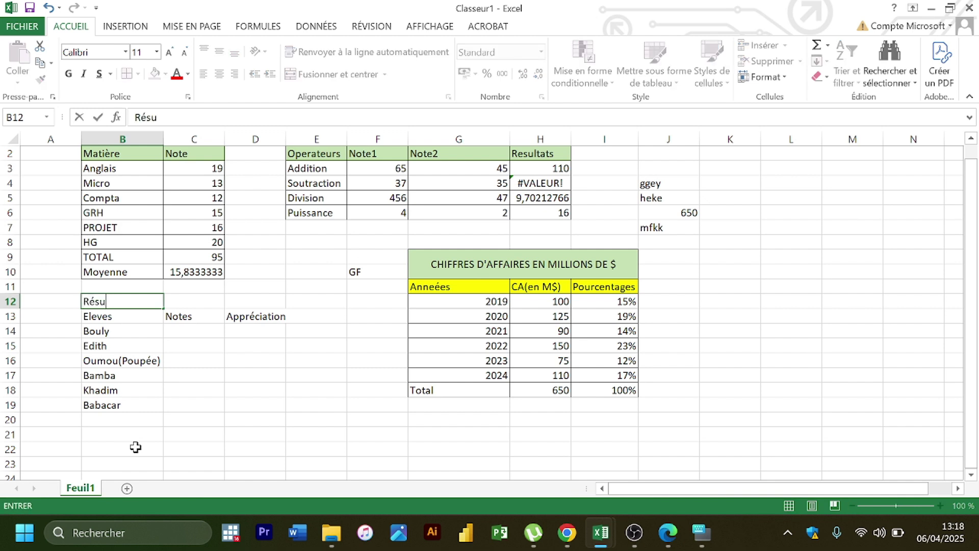
text(ltats du Bac)
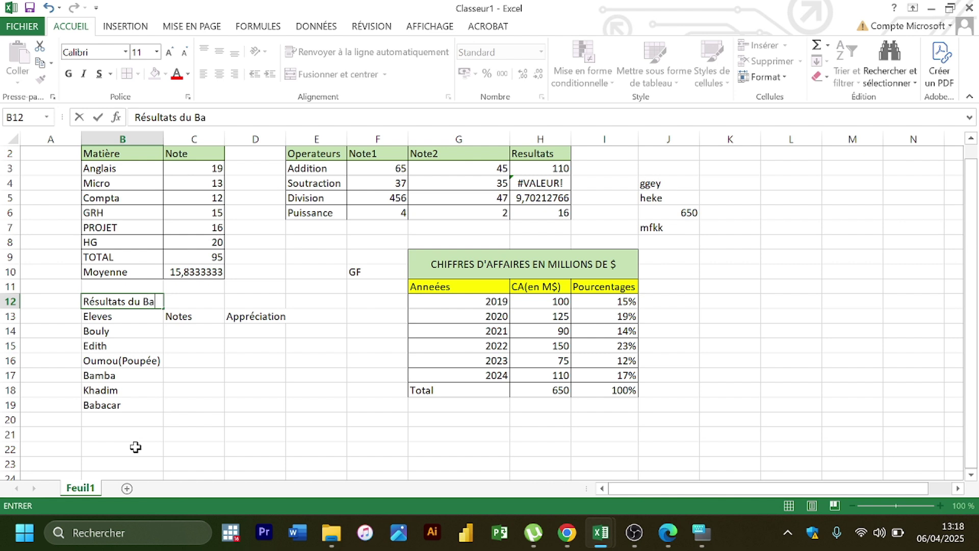
key(BackSpace)
key(BackSpace)
text(AVC)
key(BackSpace)
key(BackSpace)
text(C 2024)
key(Return)
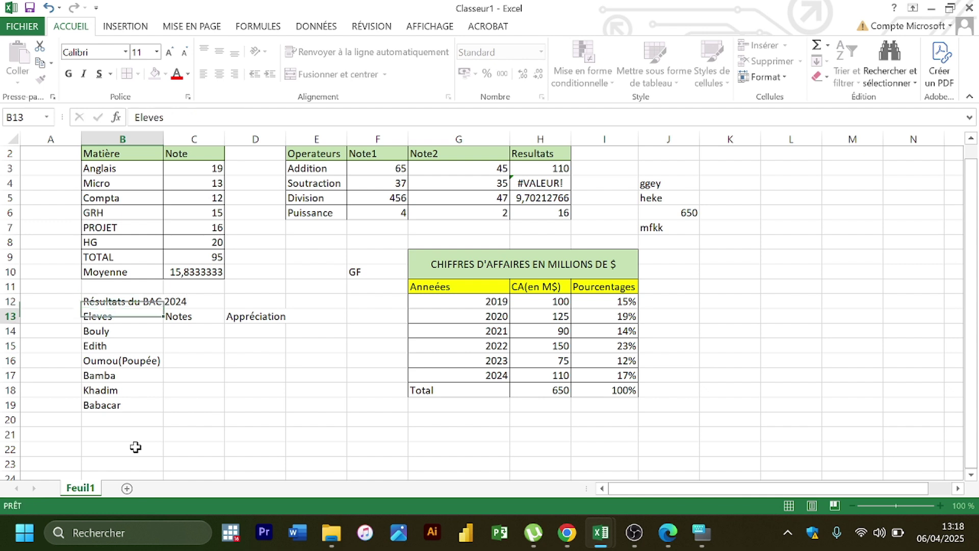
Apply borders to all cells of the results table, B12:D19.
click(119, 300)
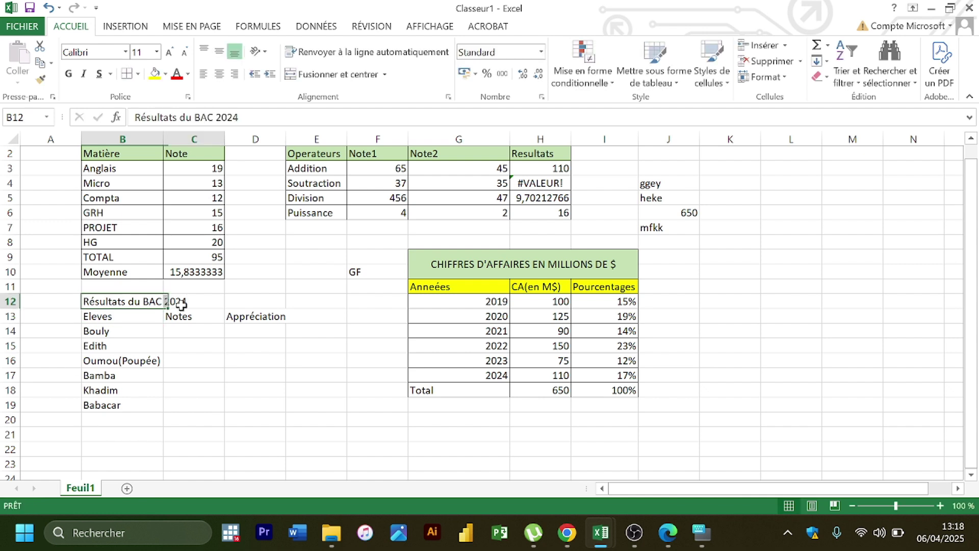
drag(182, 304, 284, 401)
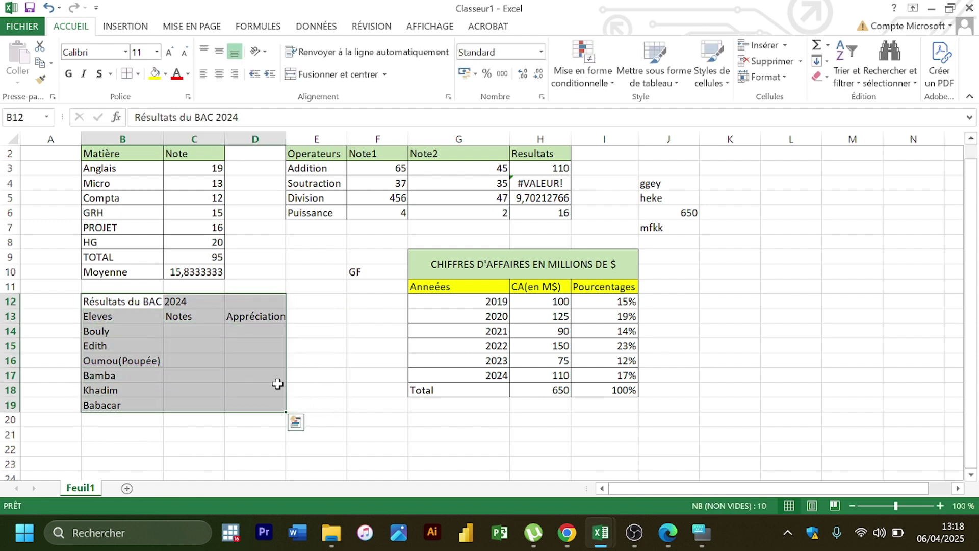
click(128, 74)
Merge and center the title across B12:D12 and fit column D's width to its contents.
click(113, 305)
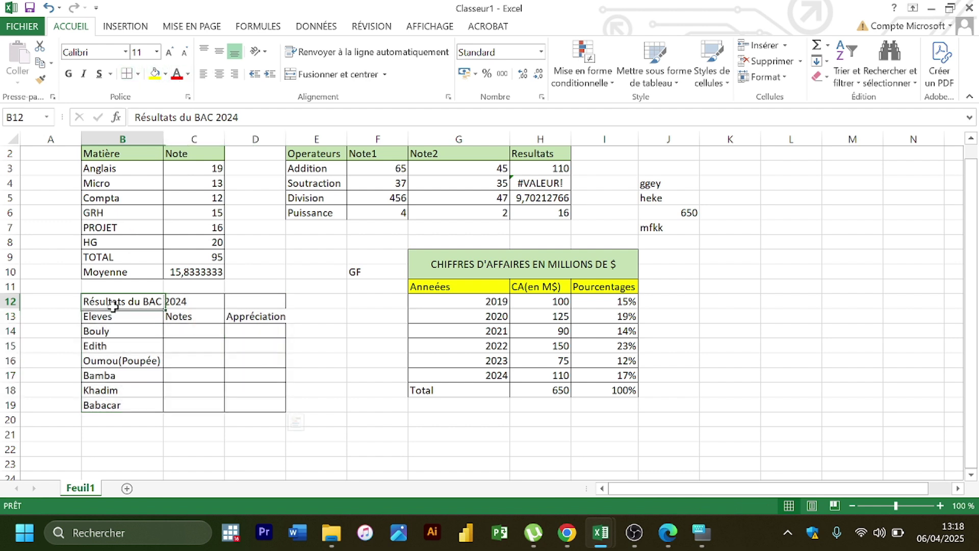
drag(114, 305, 245, 304)
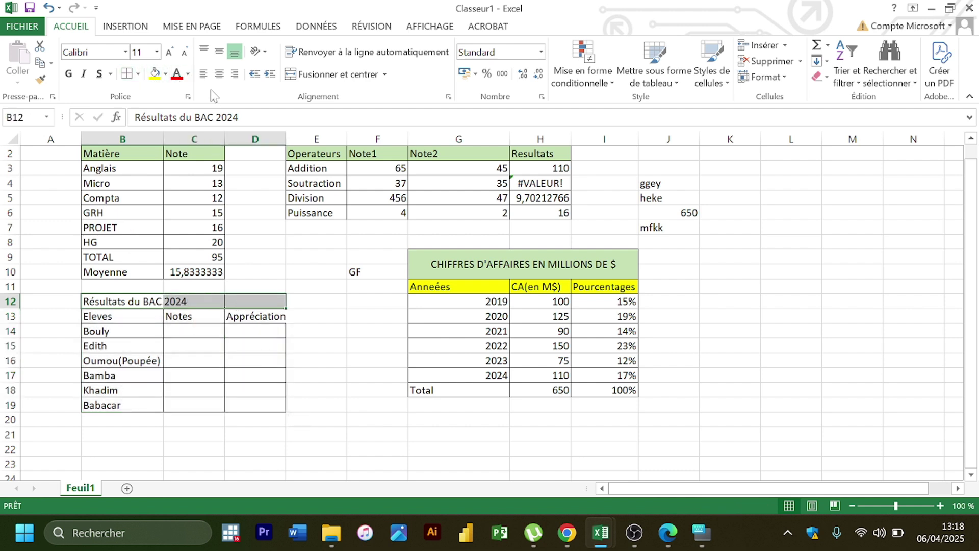
click(308, 81)
click(320, 329)
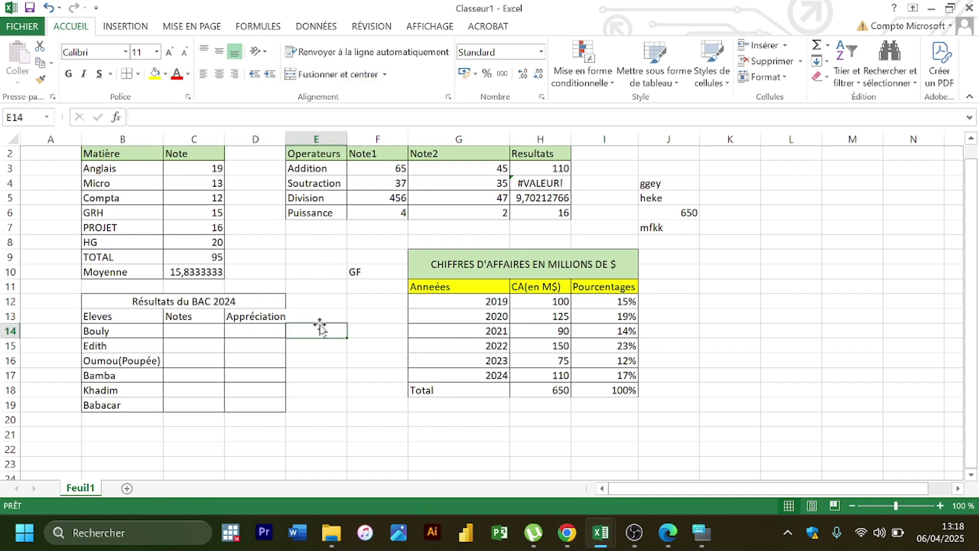
double_click(285, 138)
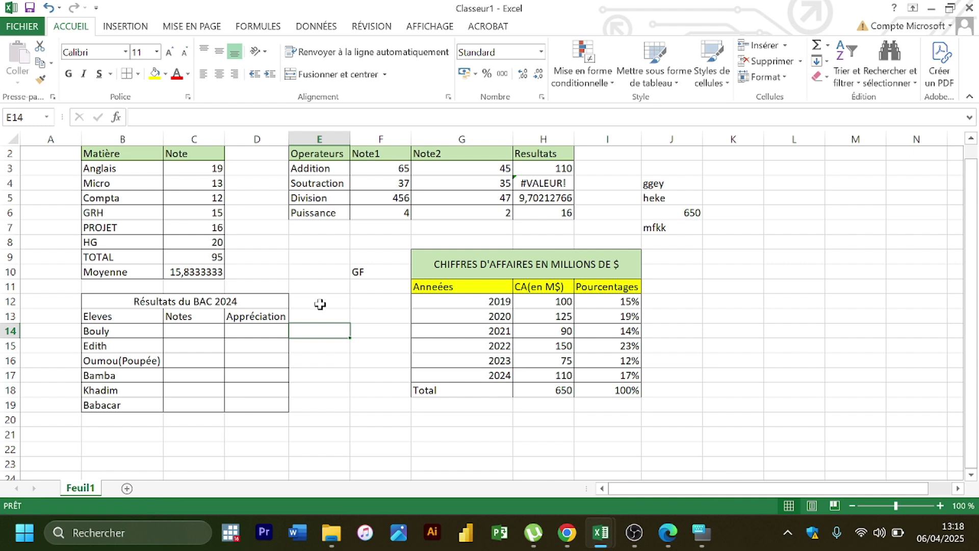
click(341, 376)
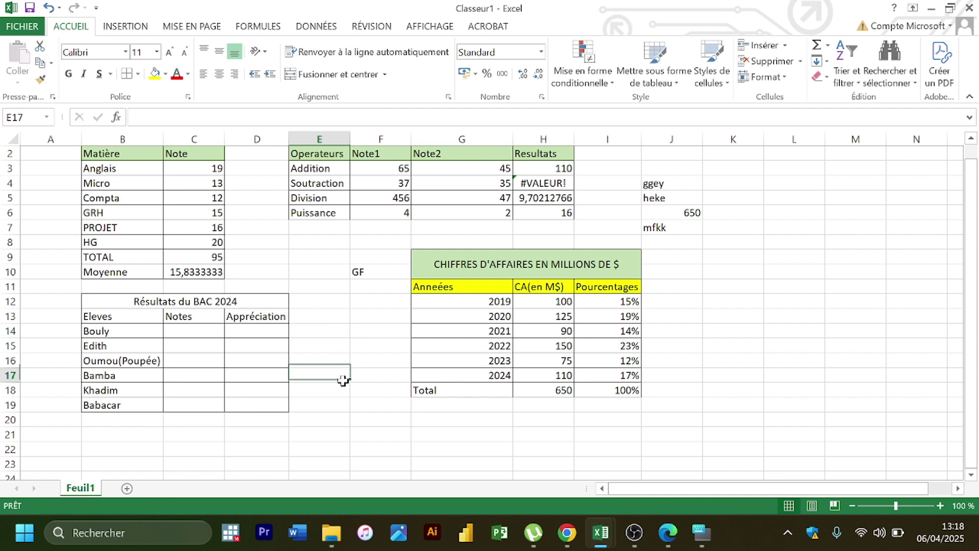
Fill the header cells B13:D13 with yellow and the merged title cell of the results table with light green.
click(117, 296)
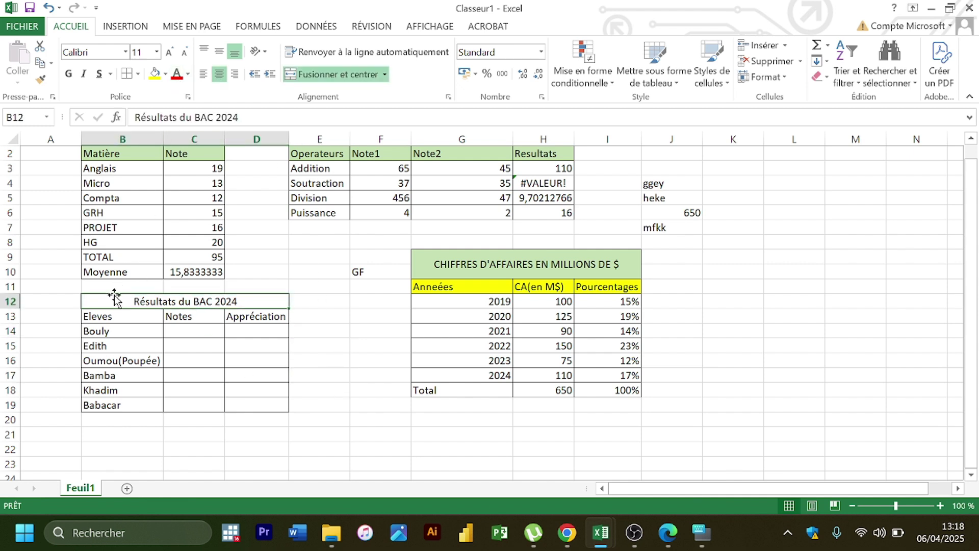
drag(123, 315, 232, 317)
click(155, 73)
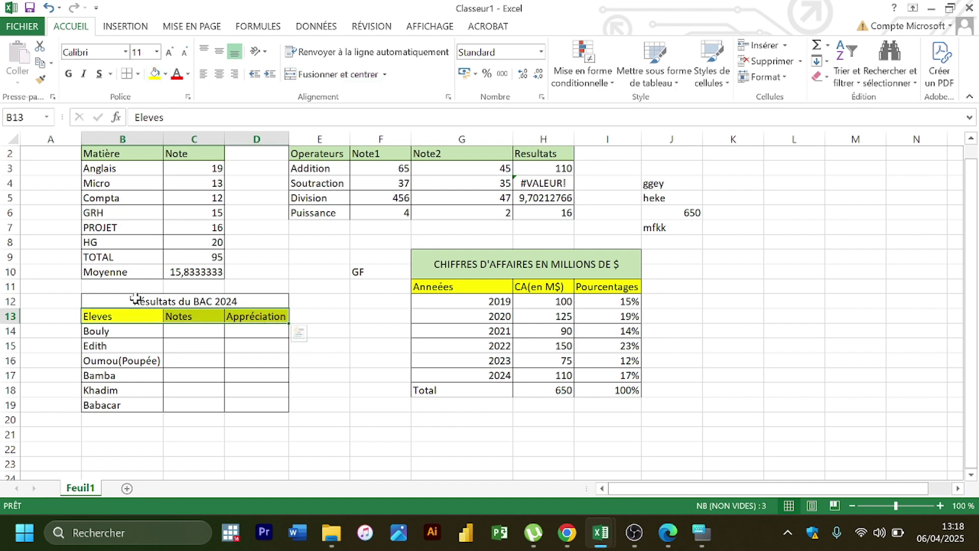
drag(135, 298, 296, 75)
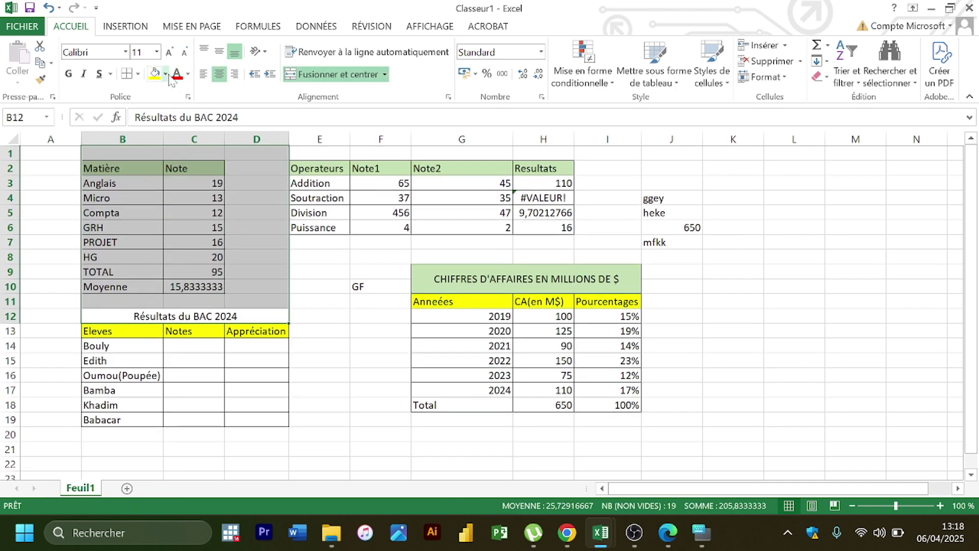
click(119, 314)
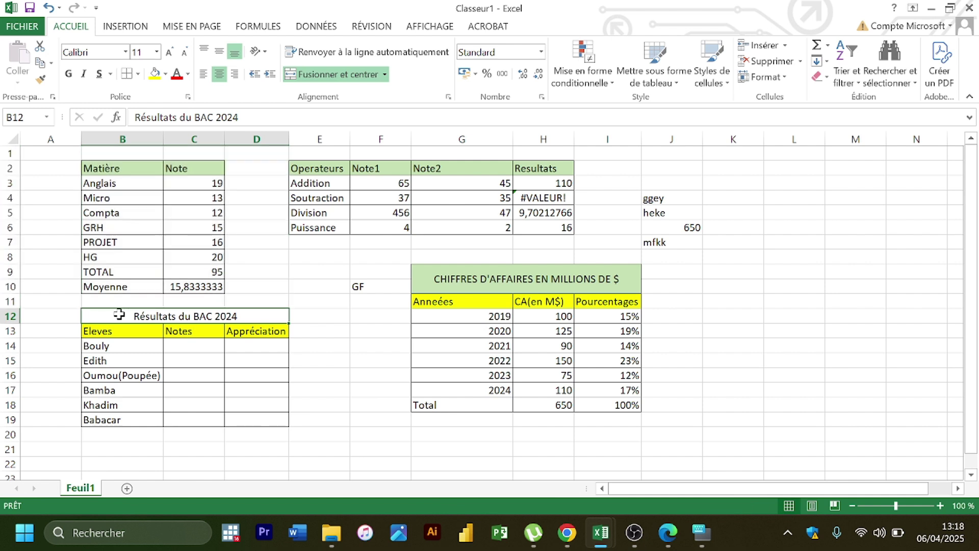
click(166, 74)
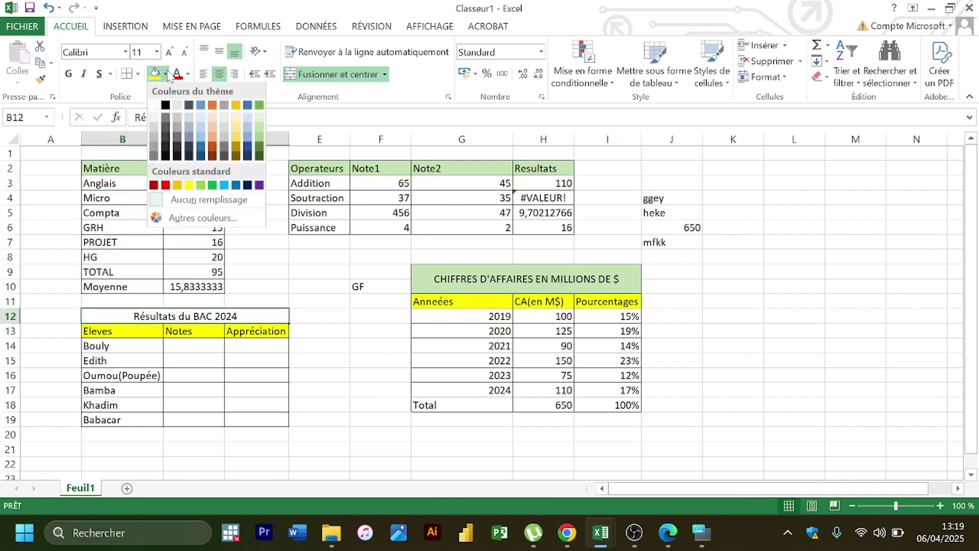
click(260, 128)
click(339, 303)
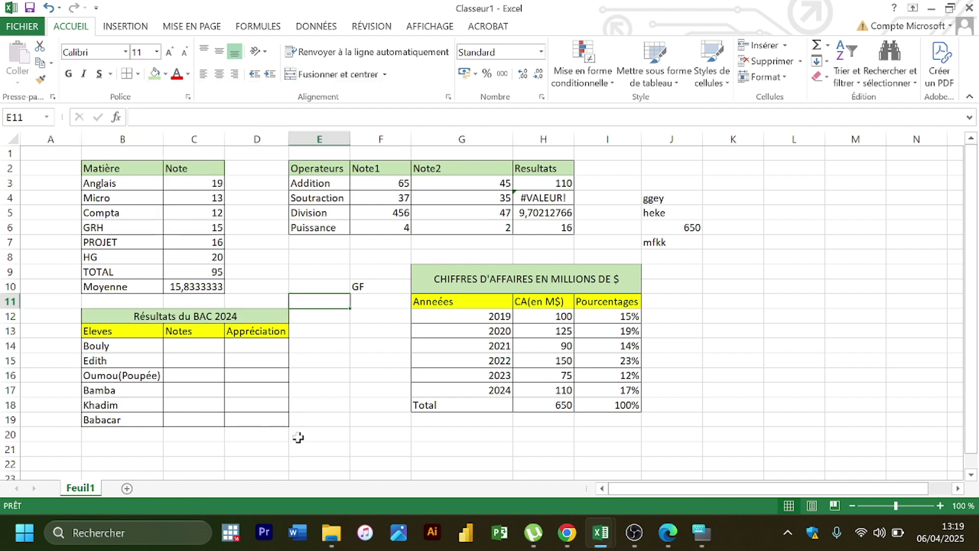
Enter the notes 12, 13, 14, 15, 16 and 17 in C14:C19.
click(195, 341)
text(12)
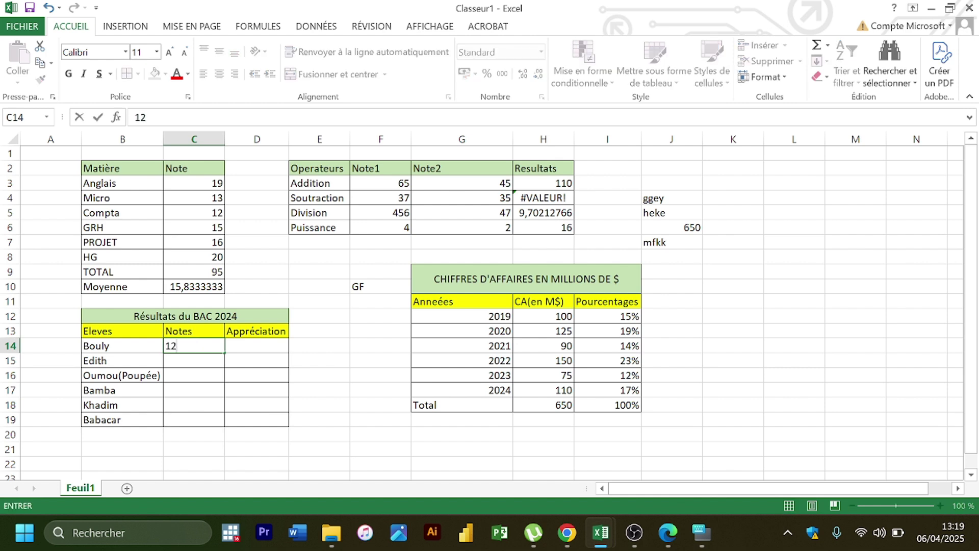
key(Return)
text(13)
key(Return)
text(14)
key(Return)
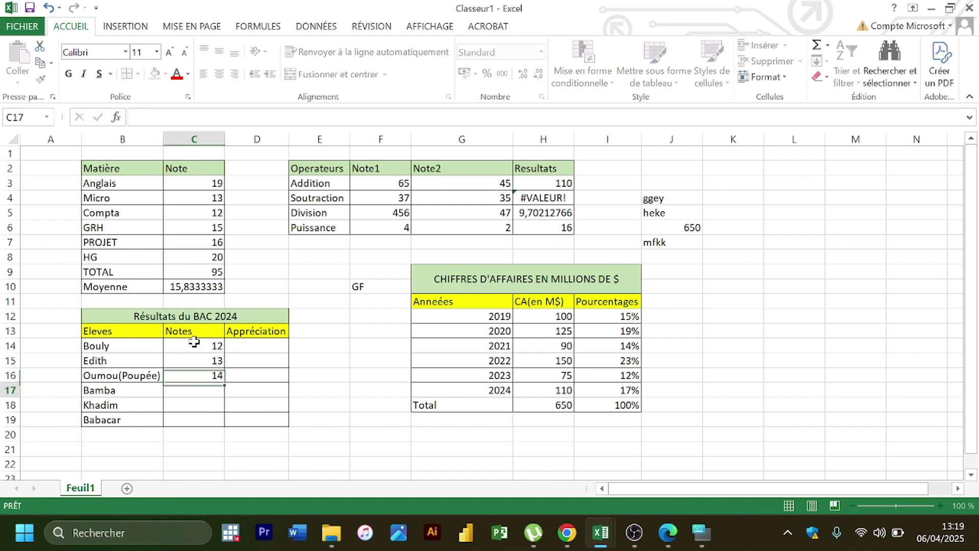
text(15)
key(Return)
text(16)
key(Return)
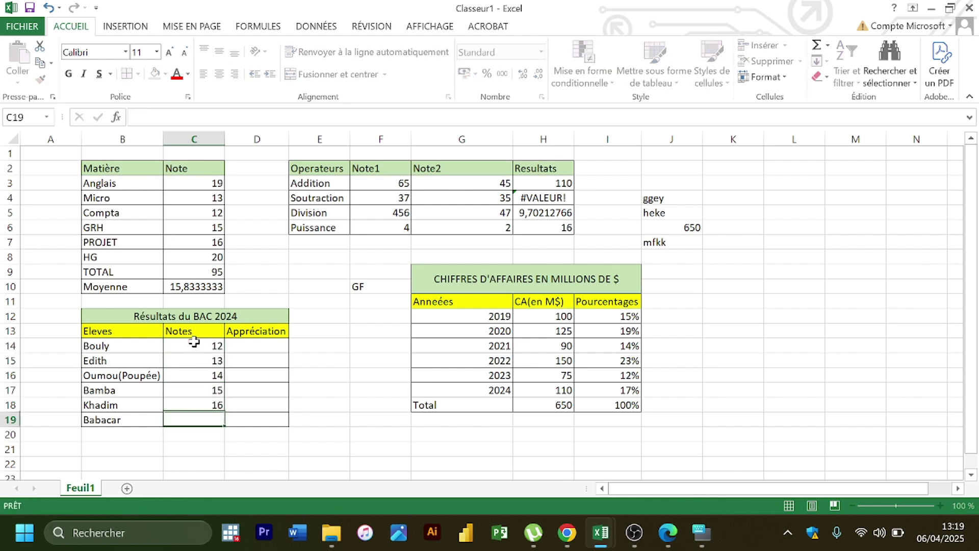
text(17)
key(Return)
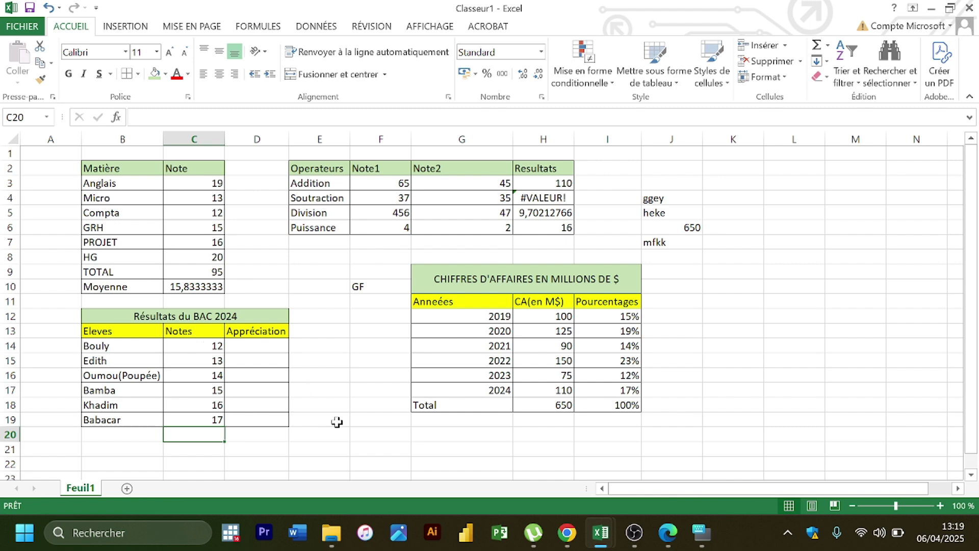
Switch to the course PDF in Edge, read the explanation and example of the SI function, and return to the Excel workbook.
click(260, 346)
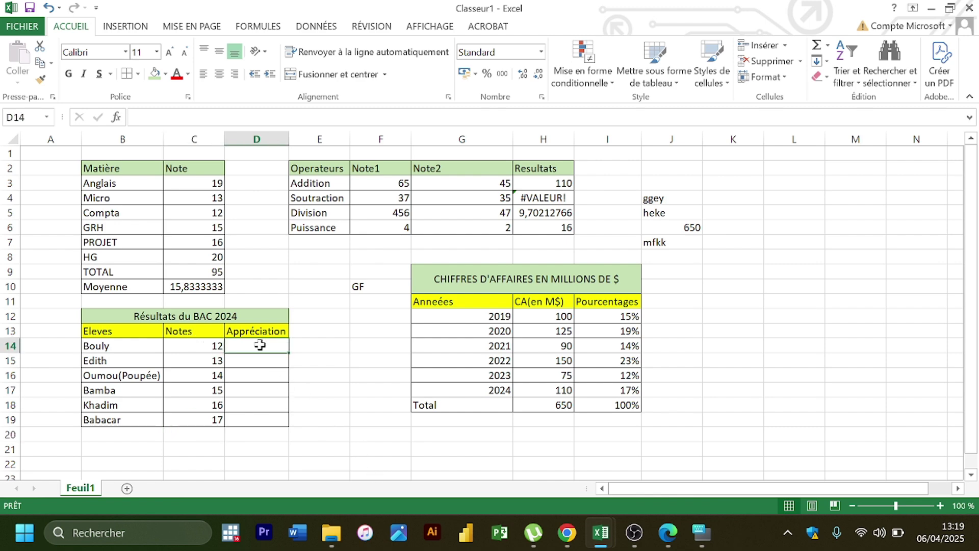
click(669, 533)
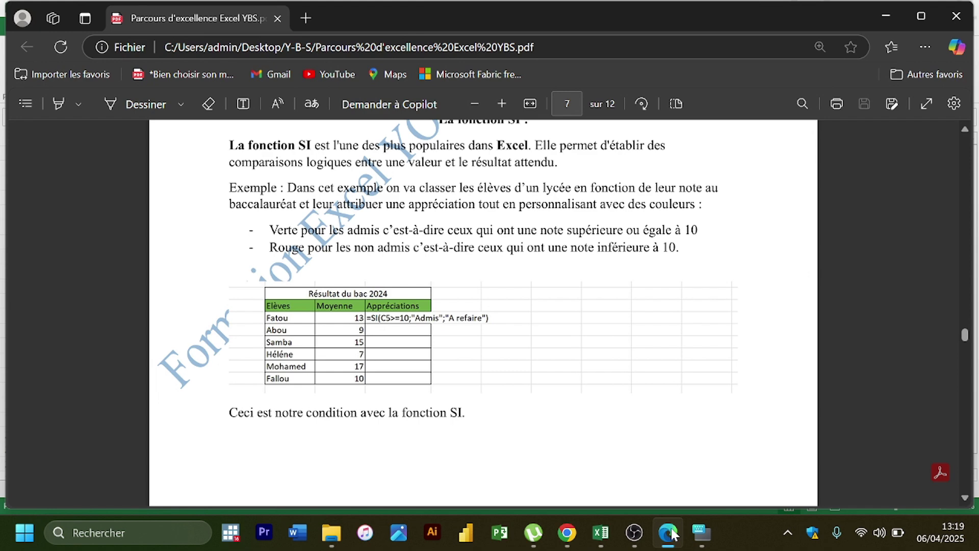
key(Up)
key(Up)
key(Up)
key(Up)
key(Up)
key(Up)
key(Up)
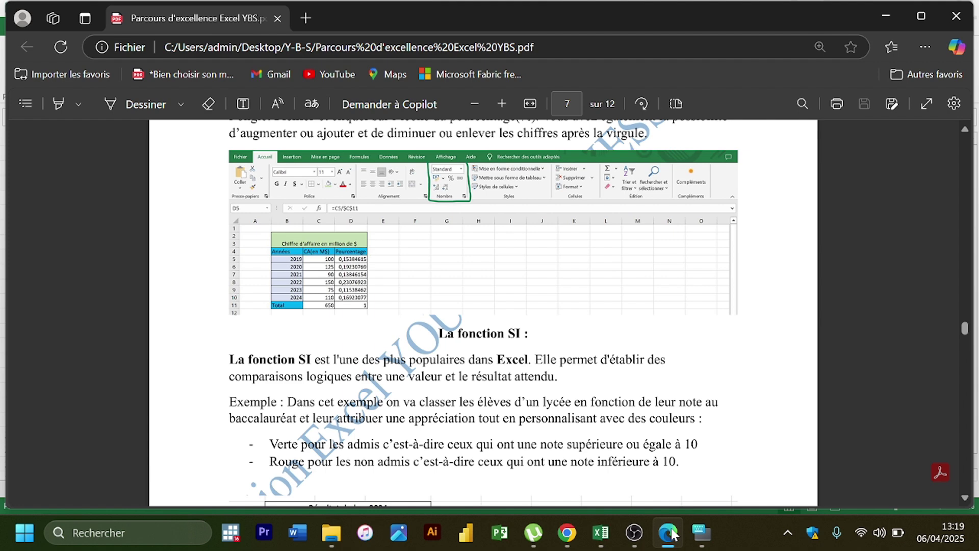
click(671, 534)
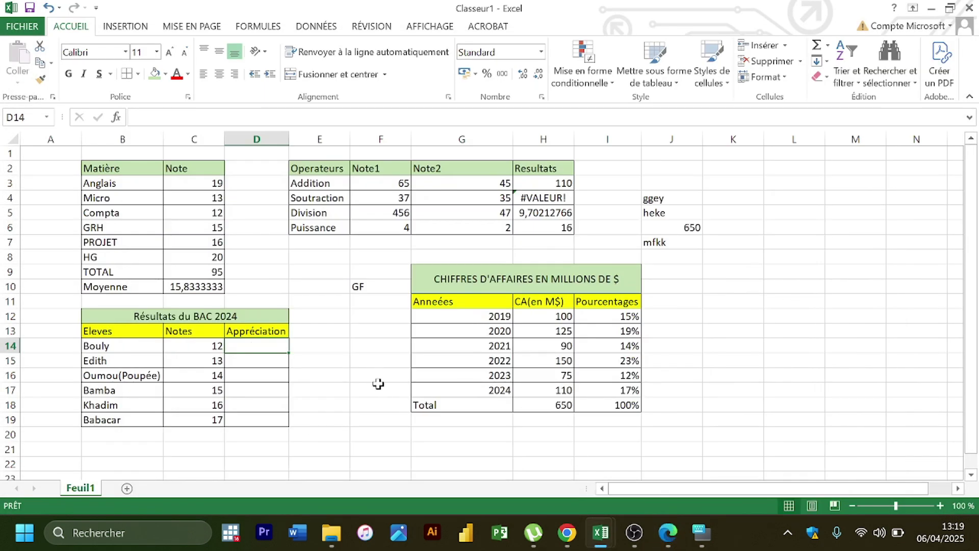
click(781, 306)
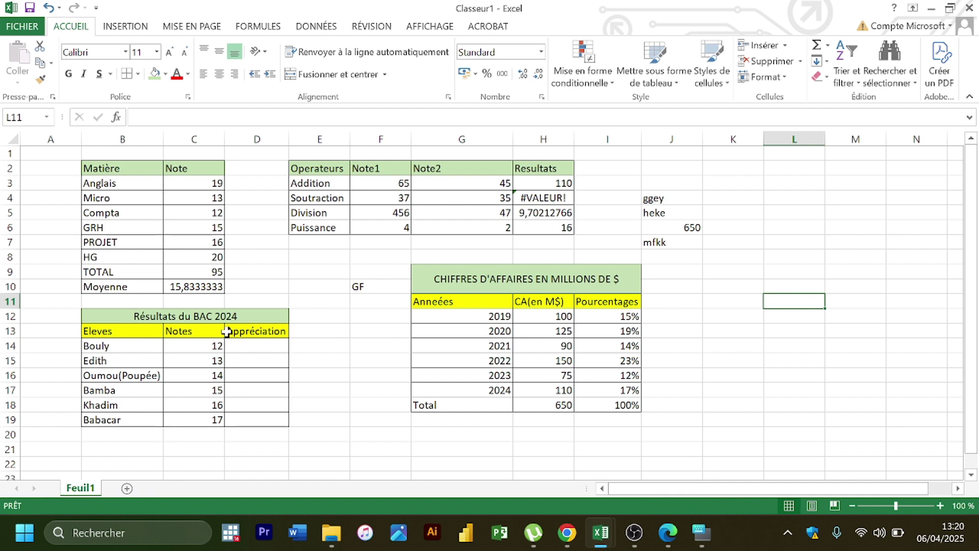
Start an SI formula in D14 with the logical test C14<=10, consulting the on-screen keyboard for the comparison sign.
click(263, 348)
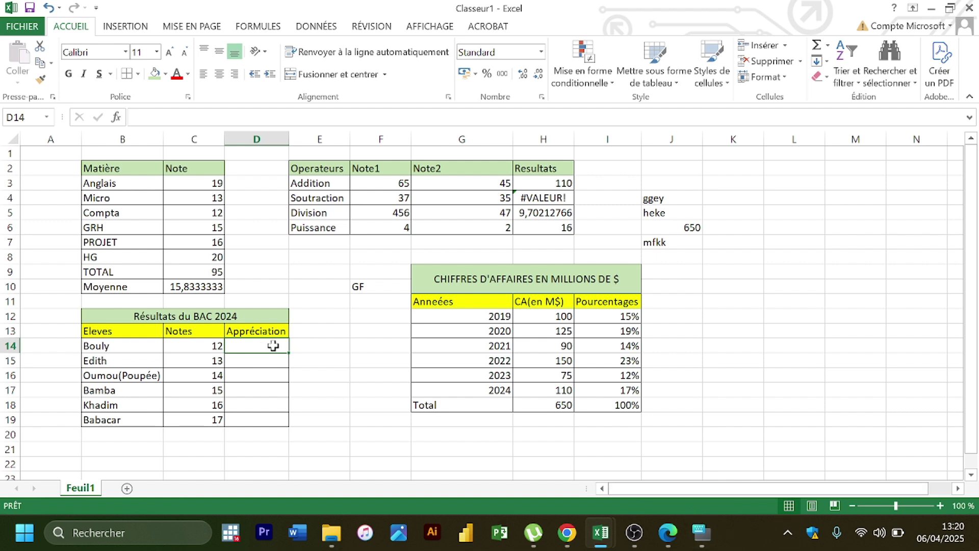
text(=)
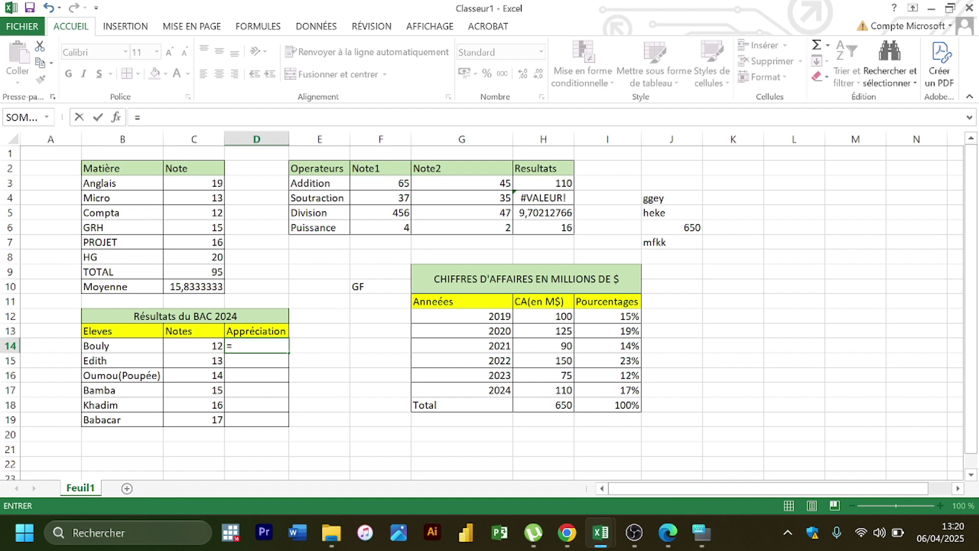
text(si)
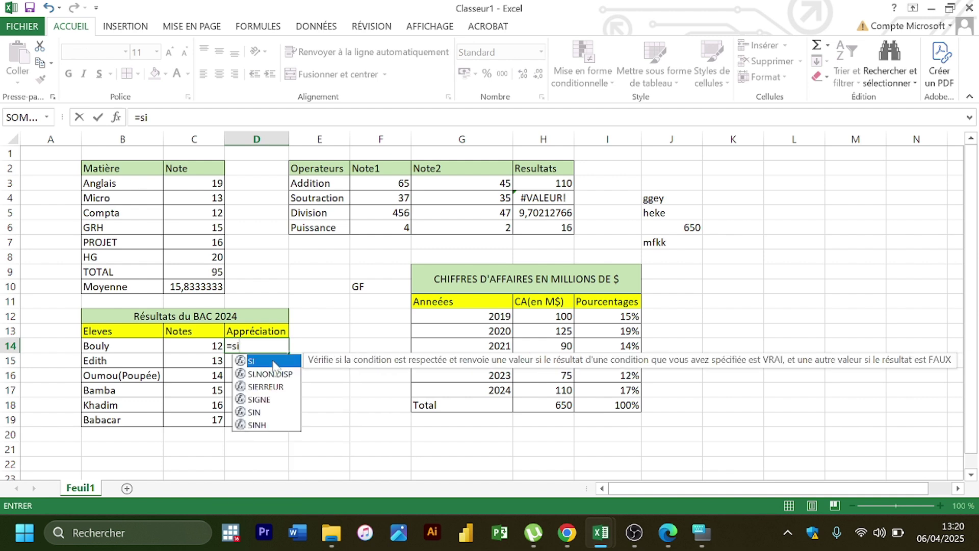
double_click(274, 362)
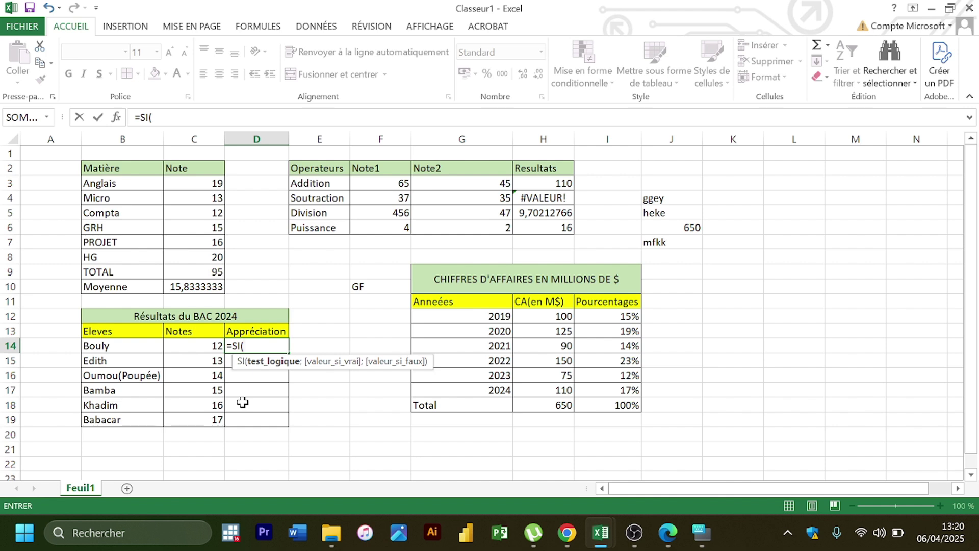
click(211, 347)
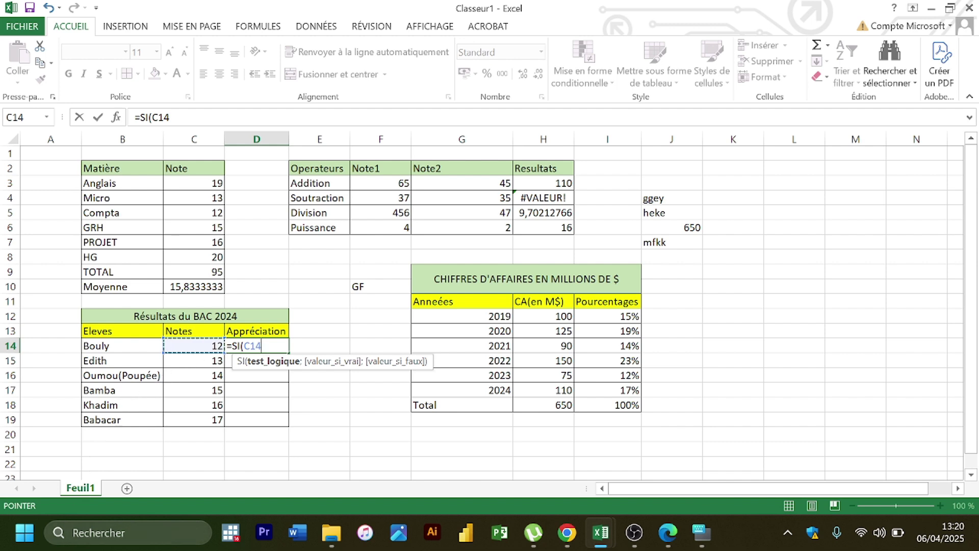
click(701, 532)
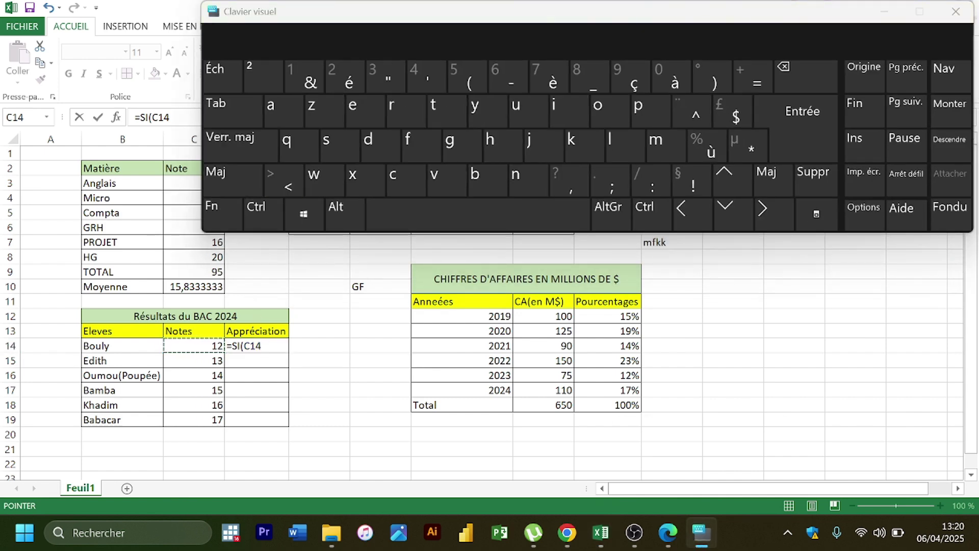
click(295, 193)
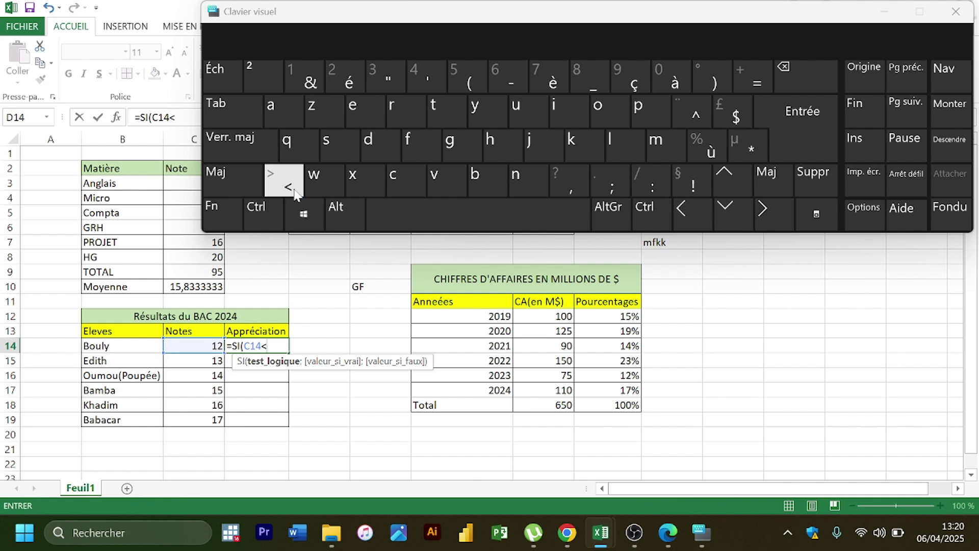
text(=)
key(Caps_Lock)
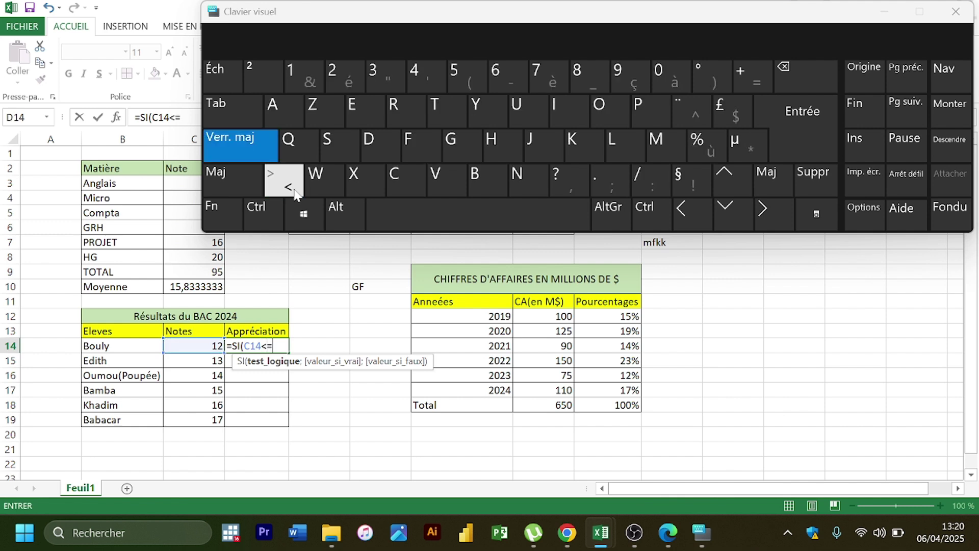
text(10)
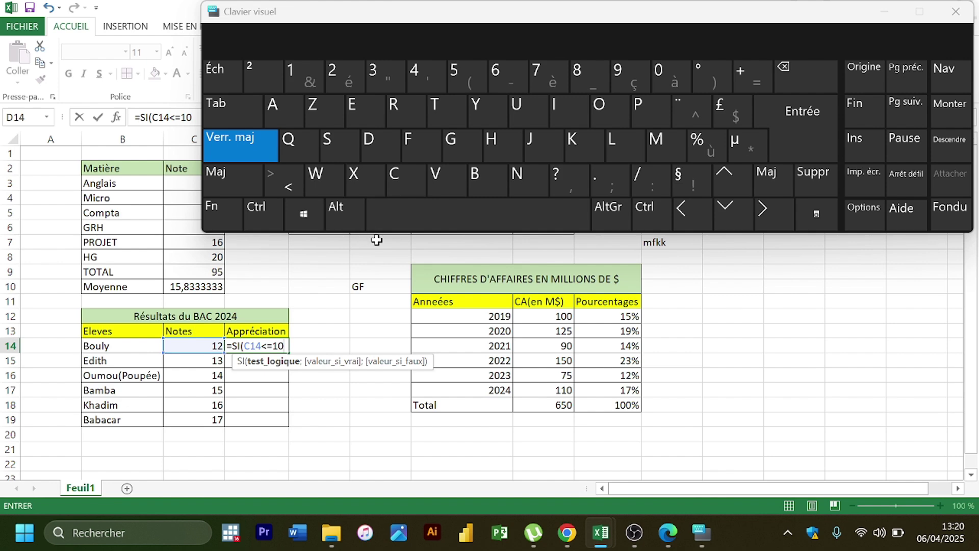
click(882, 9)
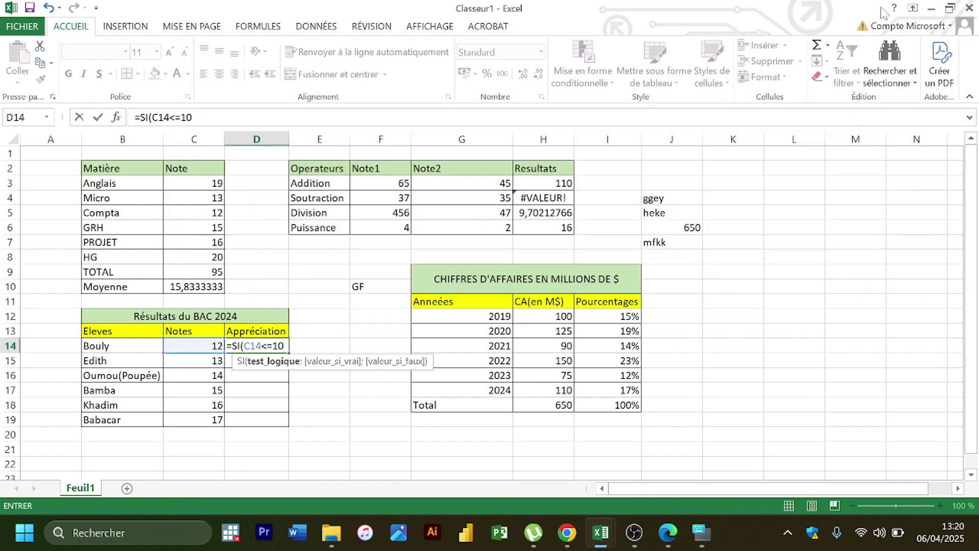